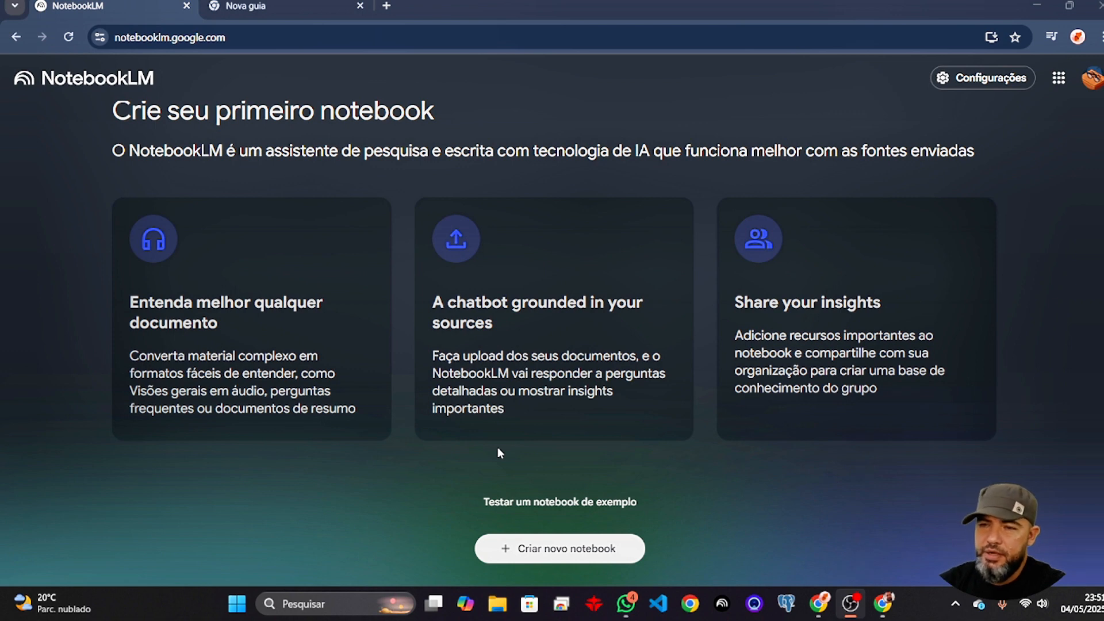
# Step: Create a new notebook and bring up the YouTube and other source options in the add-sources dialog
pyautogui.click(577, 552)
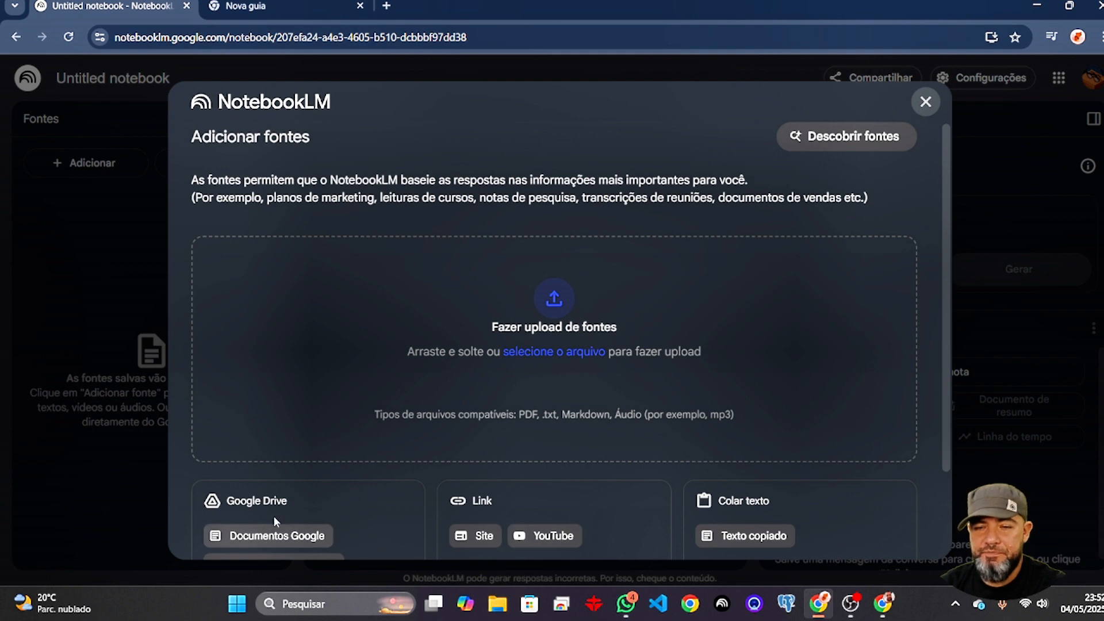
pyautogui.scroll(-2, 274, 516)
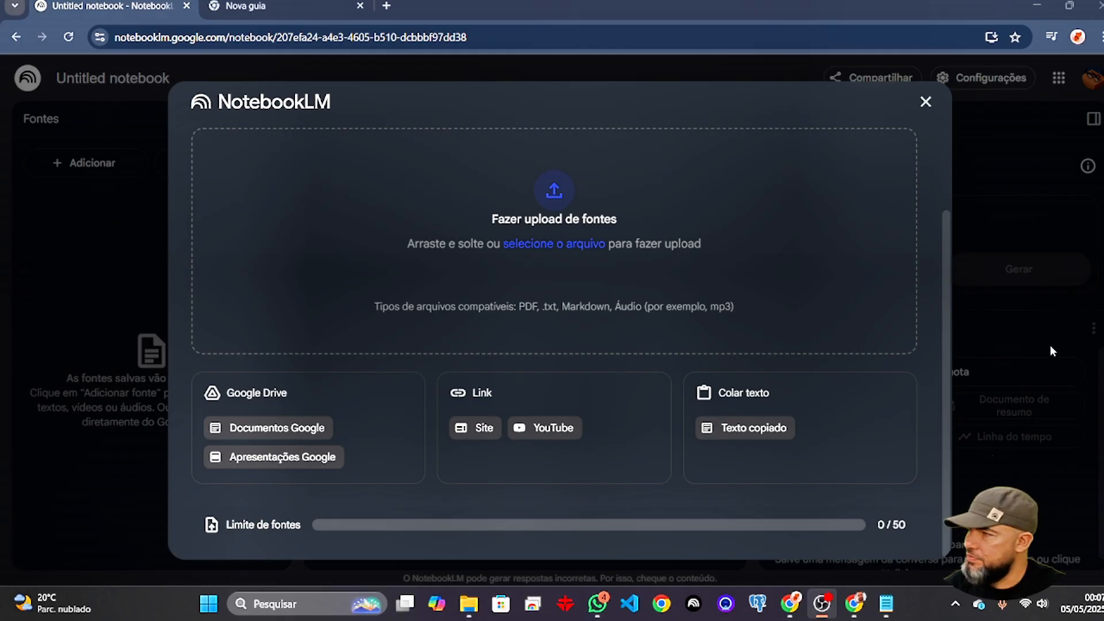
pyautogui.hotkey('alt', 'Tab')
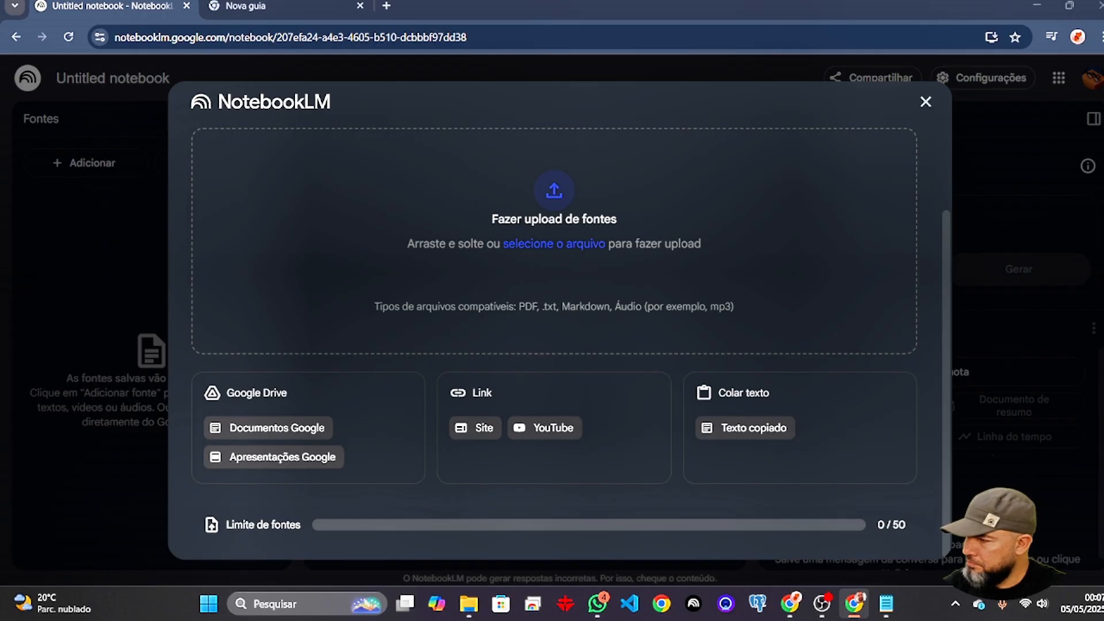
pyautogui.hotkey('alt', 'Tab')
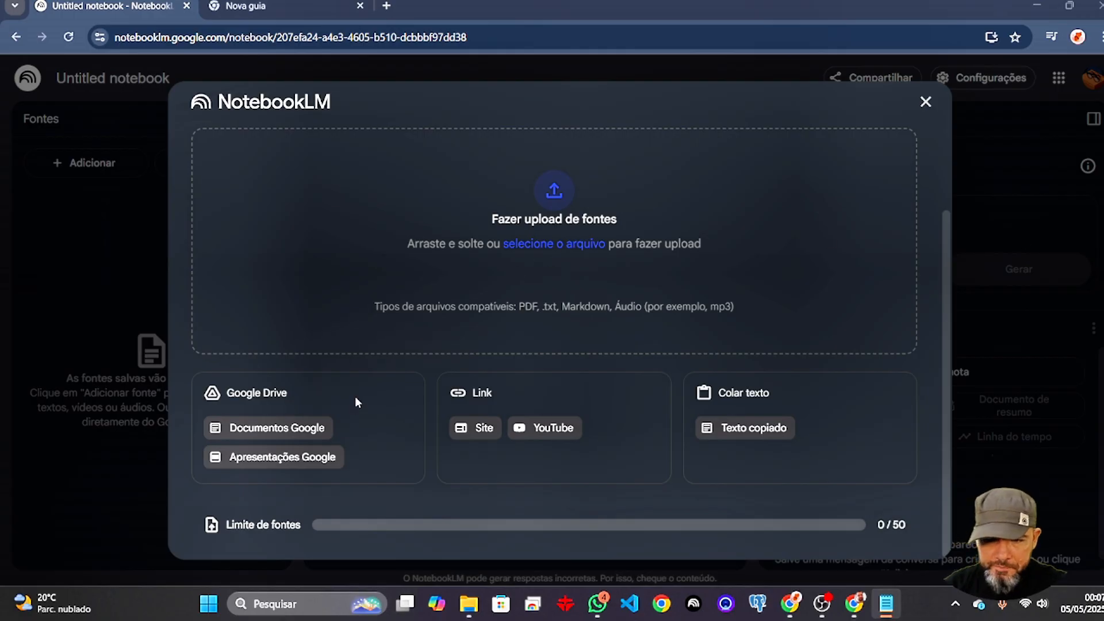
pyautogui.click(553, 428)
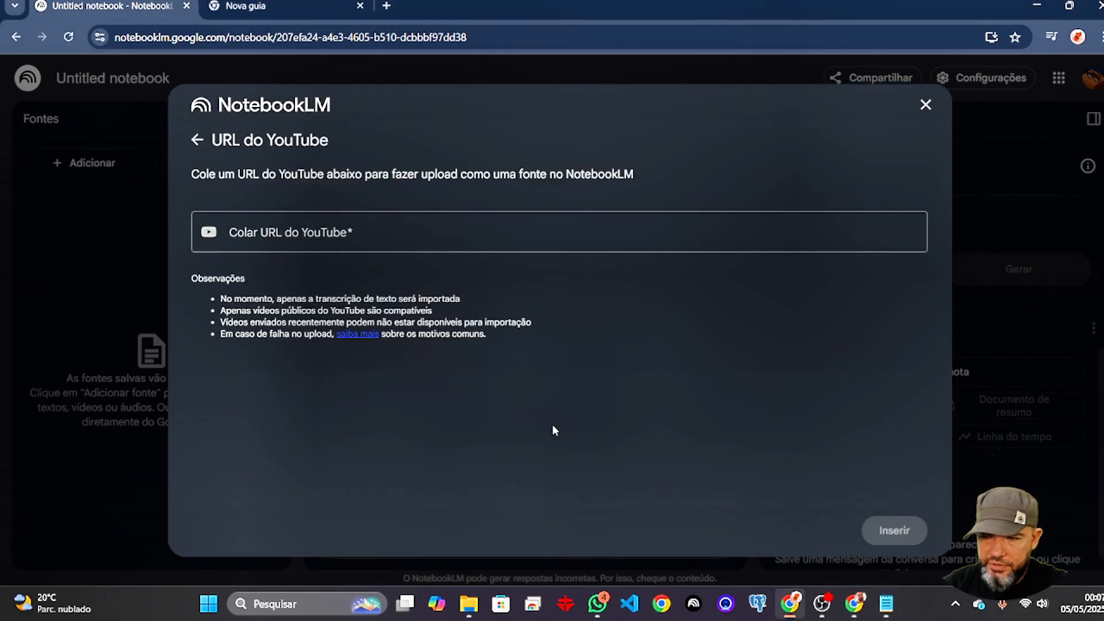
pyautogui.click(391, 230)
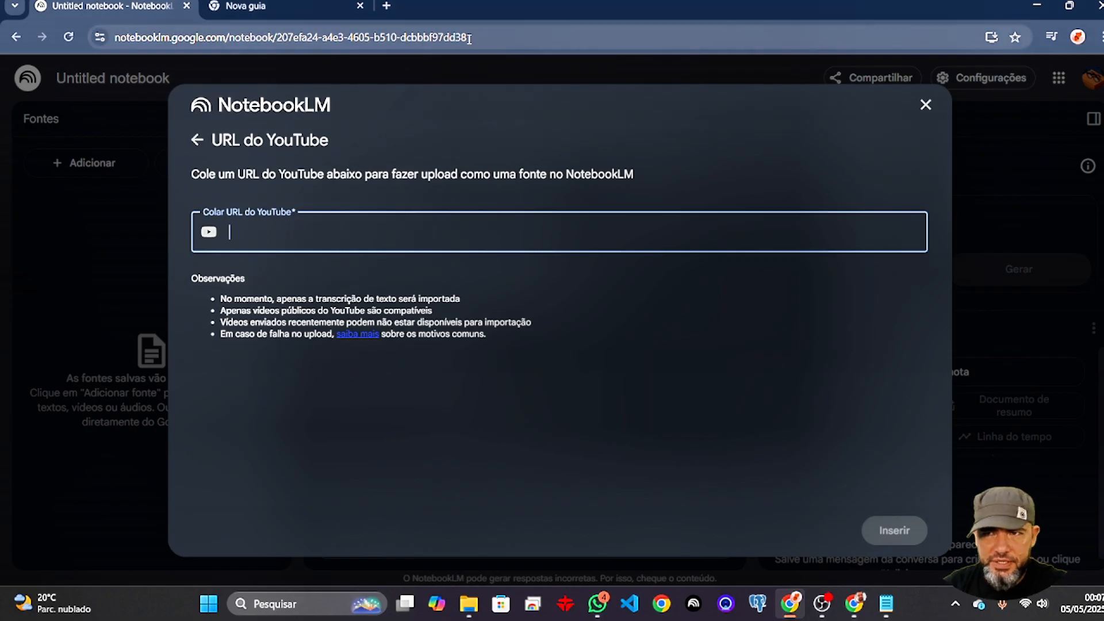
pyautogui.moveTo(468, 37); pyautogui.dragTo(109, 37)
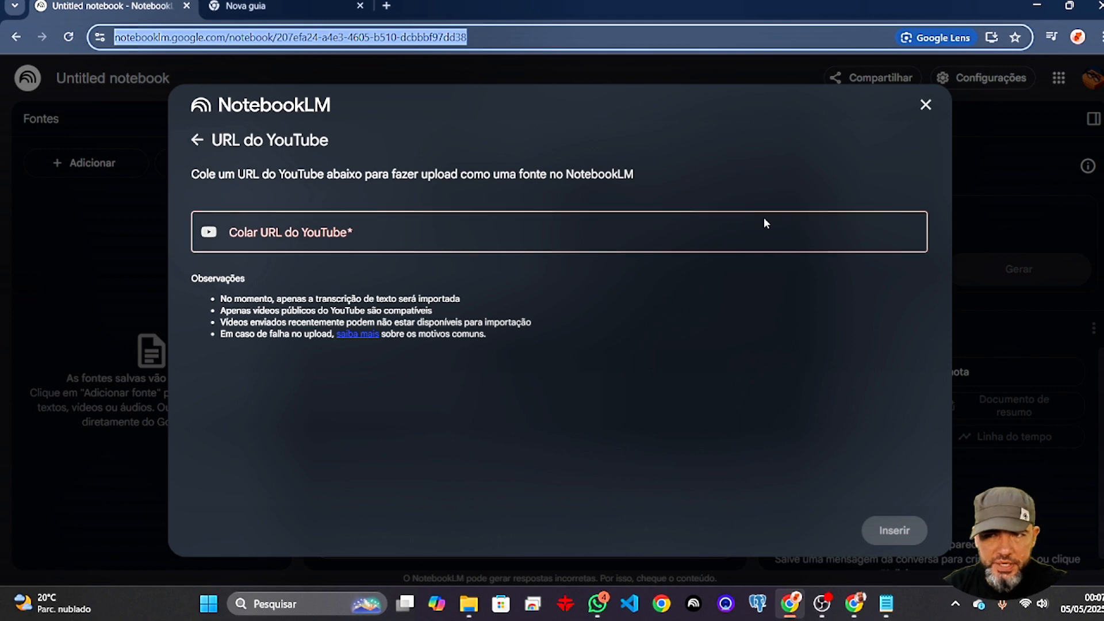
pyautogui.click(675, 311)
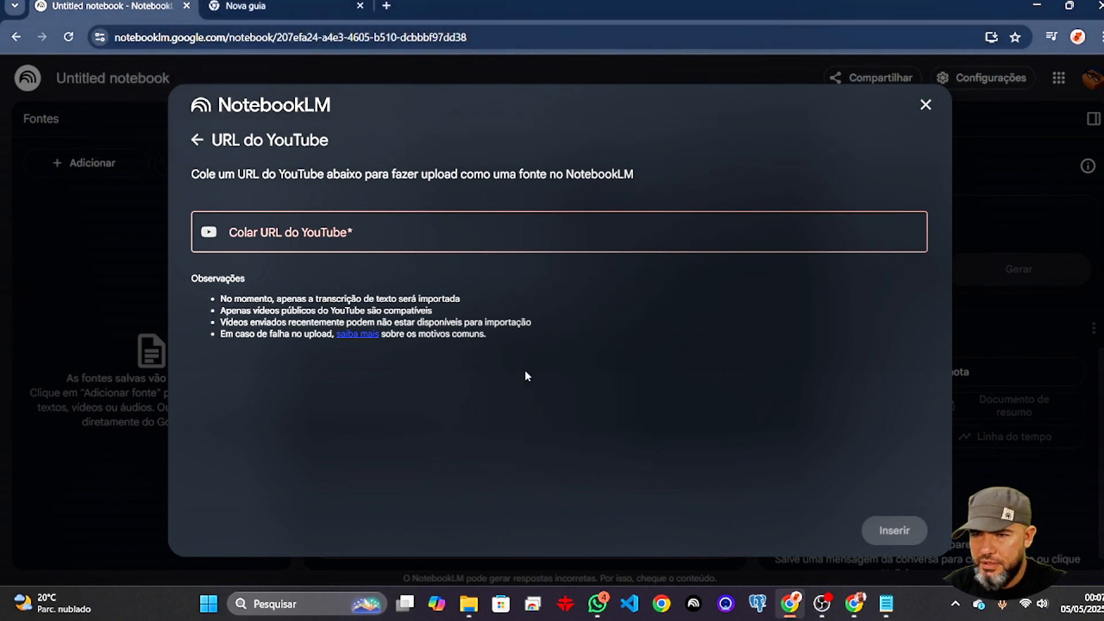
pyautogui.click(435, 234)
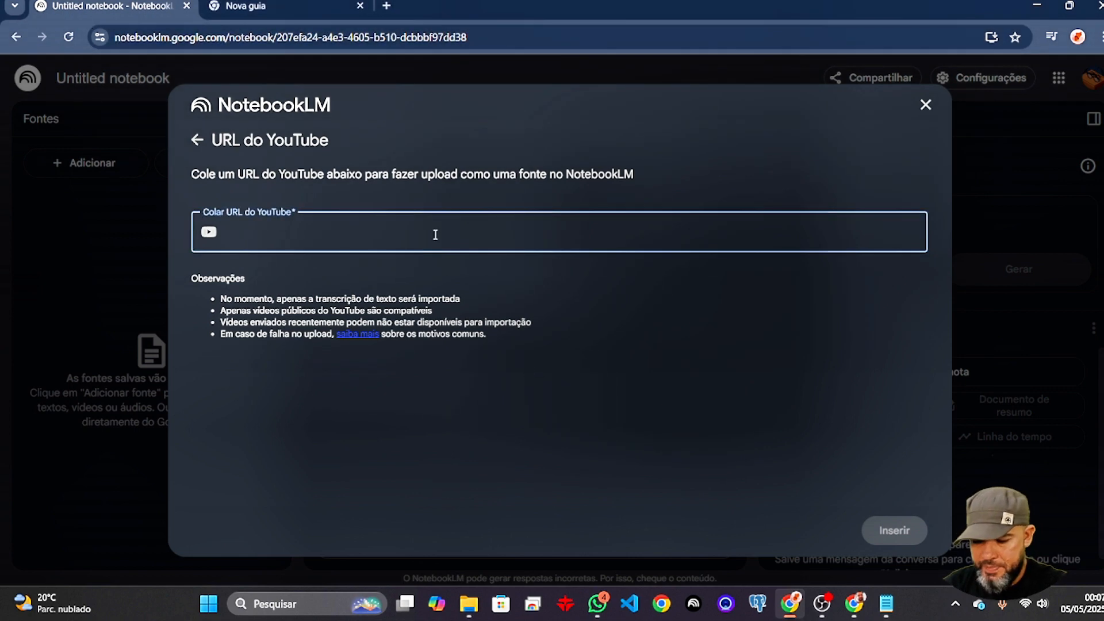
pyautogui.write('https://www.youtube.com/watch?v=gQi_dL1PPpl')
pyautogui.click(891, 530)
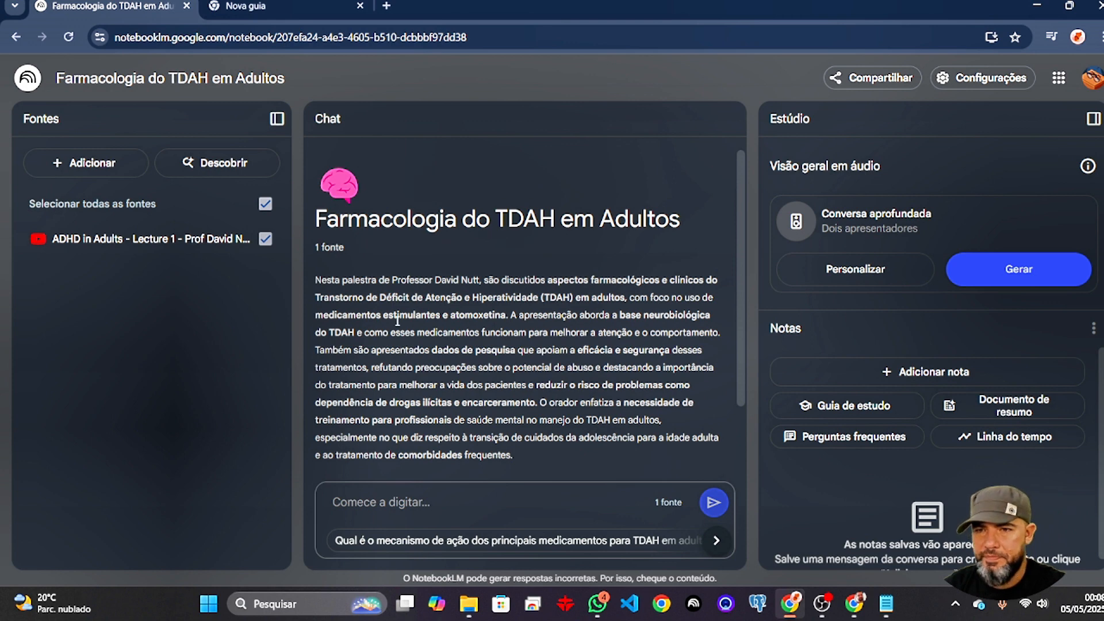
pyautogui.moveTo(348, 248); pyautogui.dragTo(323, 246)
pyautogui.click(367, 246)
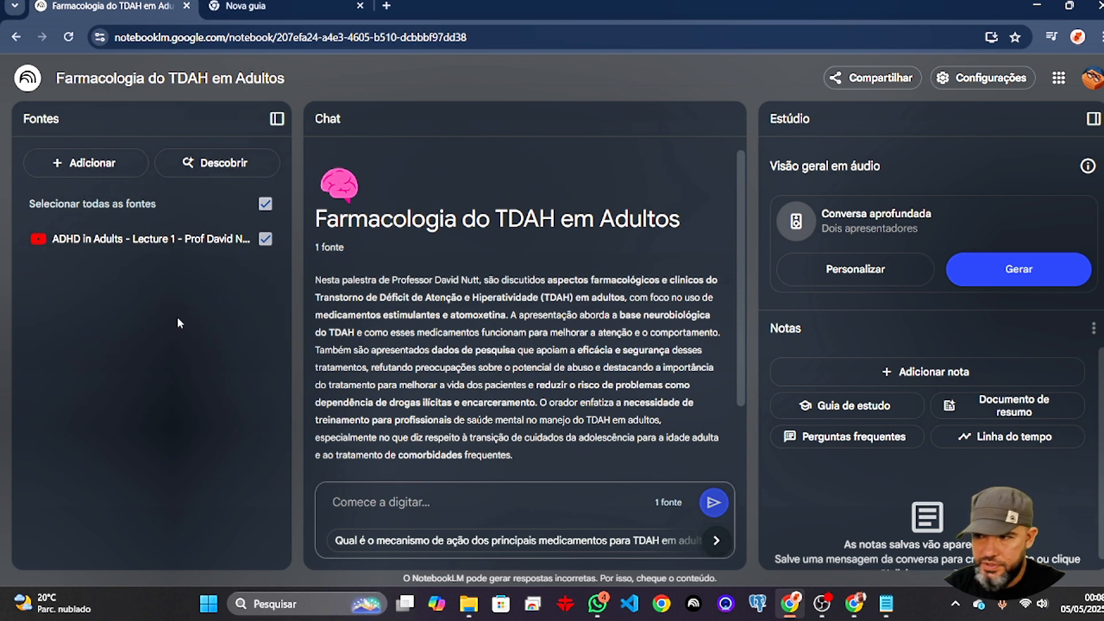
pyautogui.click(95, 164)
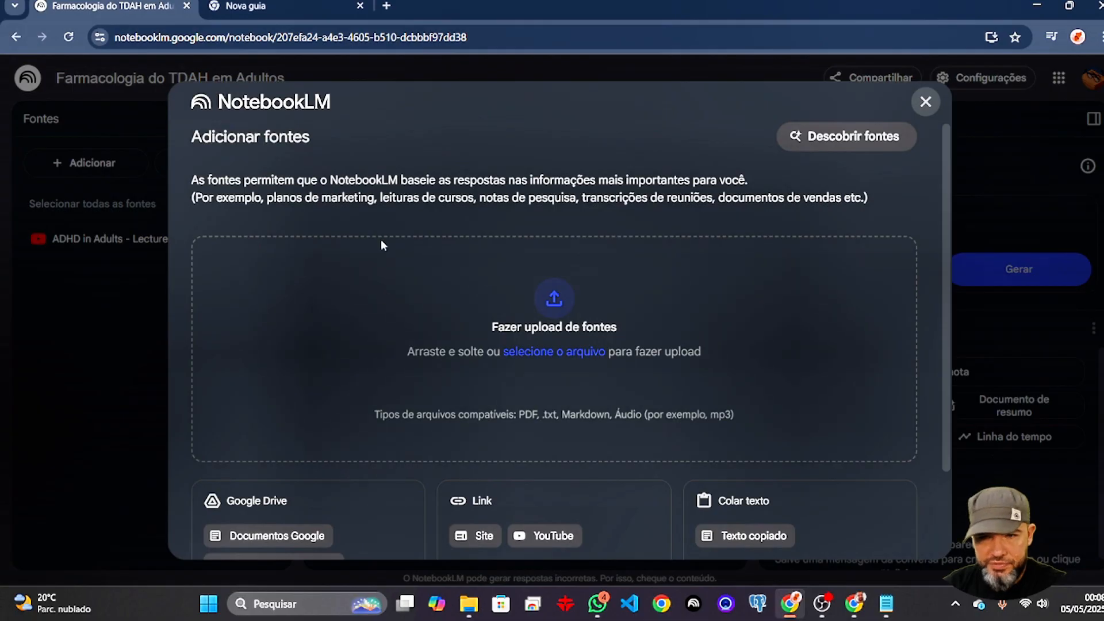
pyautogui.click(559, 535)
pyautogui.hotkey('alt', 'Tab')
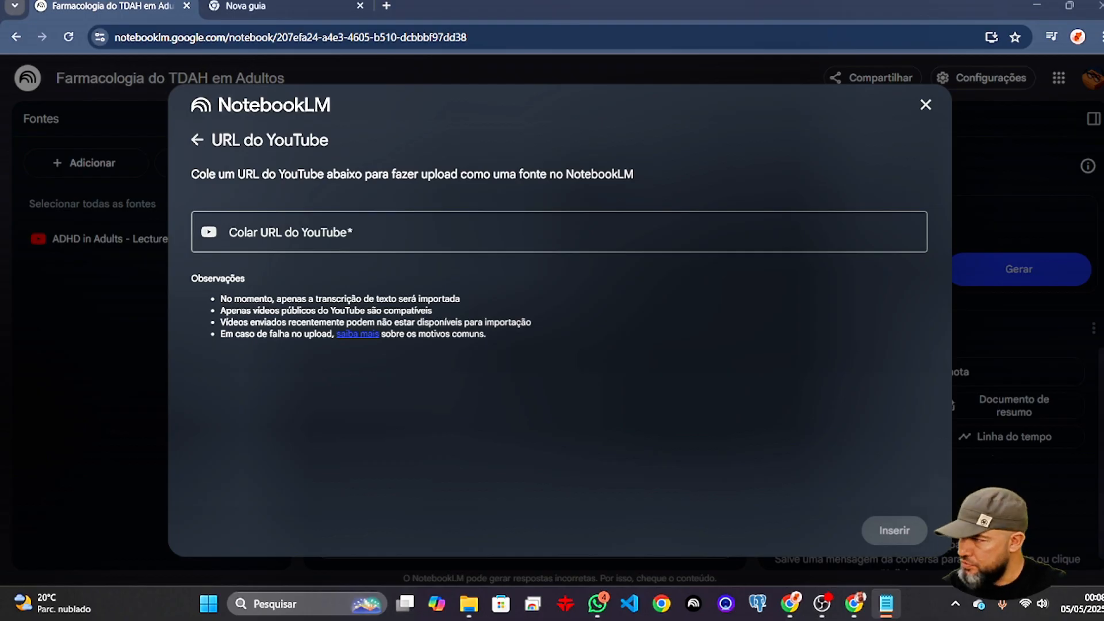
pyautogui.click(375, 230)
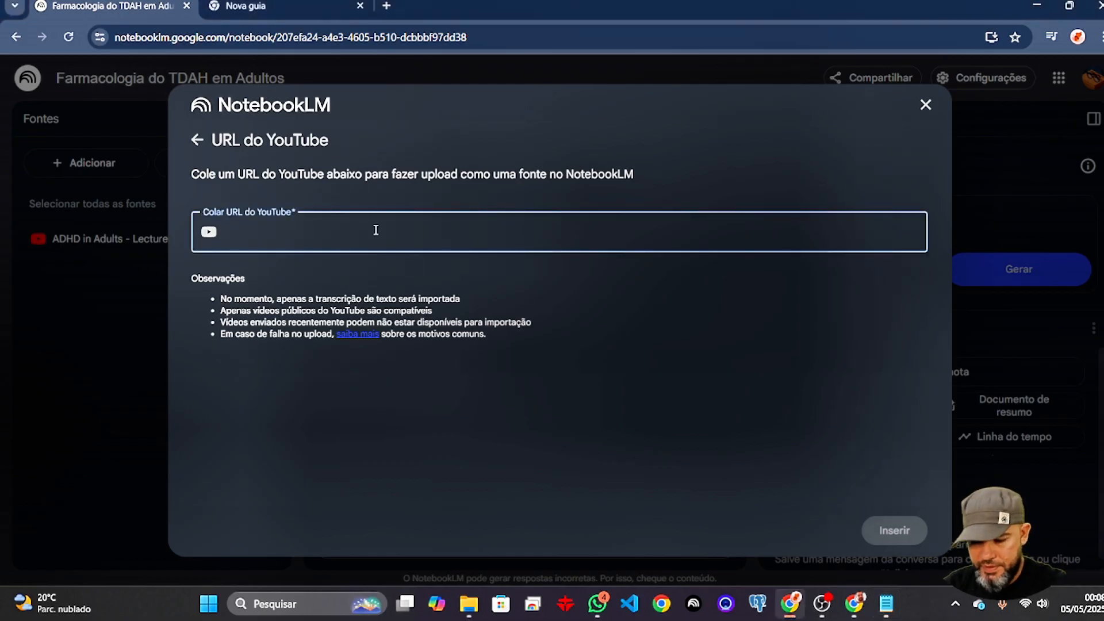
pyautogui.write('https://www.youtube.com/watch?v=ZH-CsK4c6Ic')
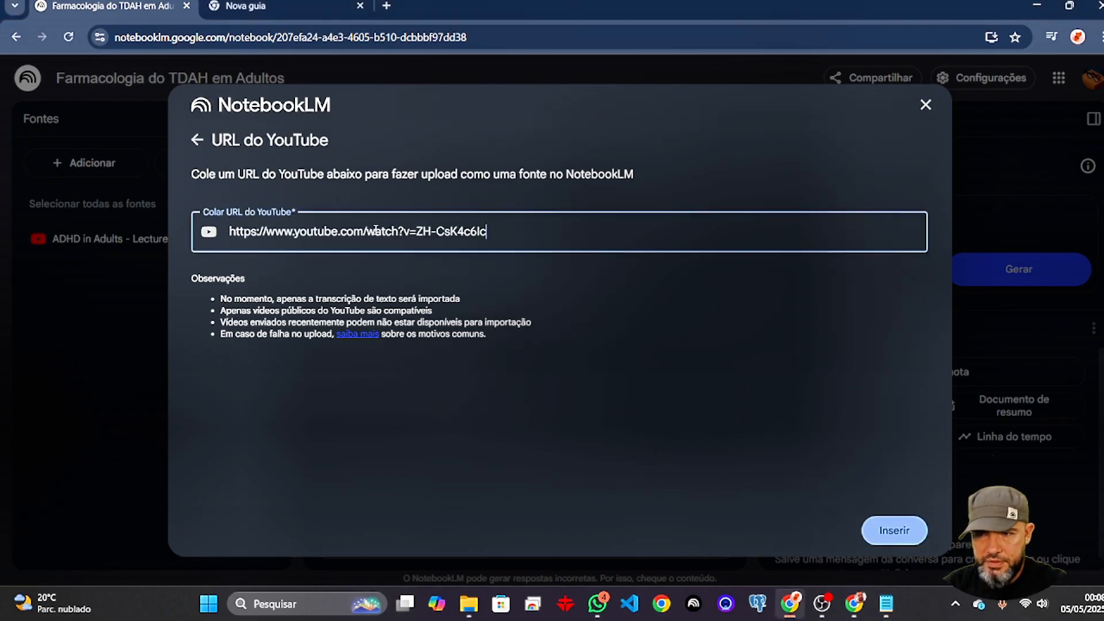
pyautogui.click(906, 540)
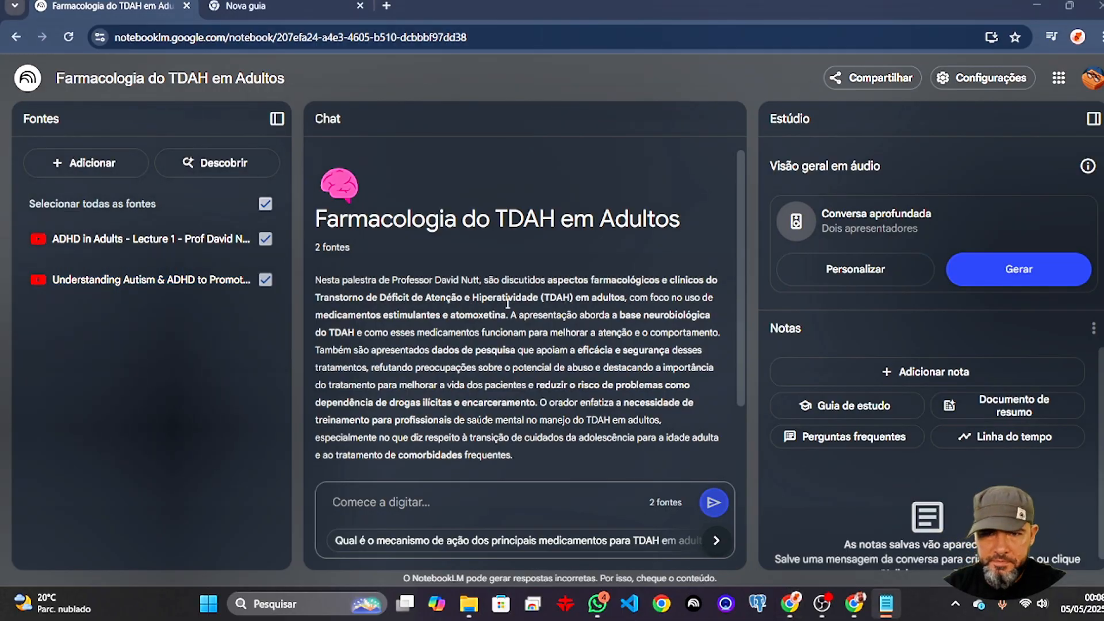
pyautogui.click(100, 166)
pyautogui.click(556, 535)
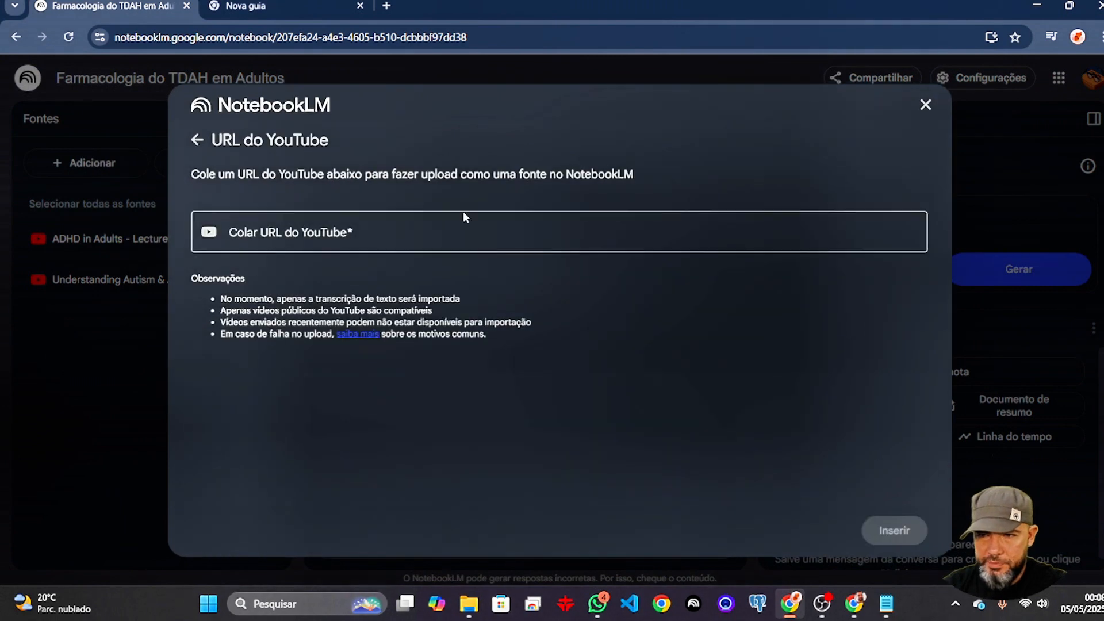
pyautogui.click(460, 228)
pyautogui.write('https://www.youtube.com/watch?v=8tj8NnjVvJk')
pyautogui.click(890, 546)
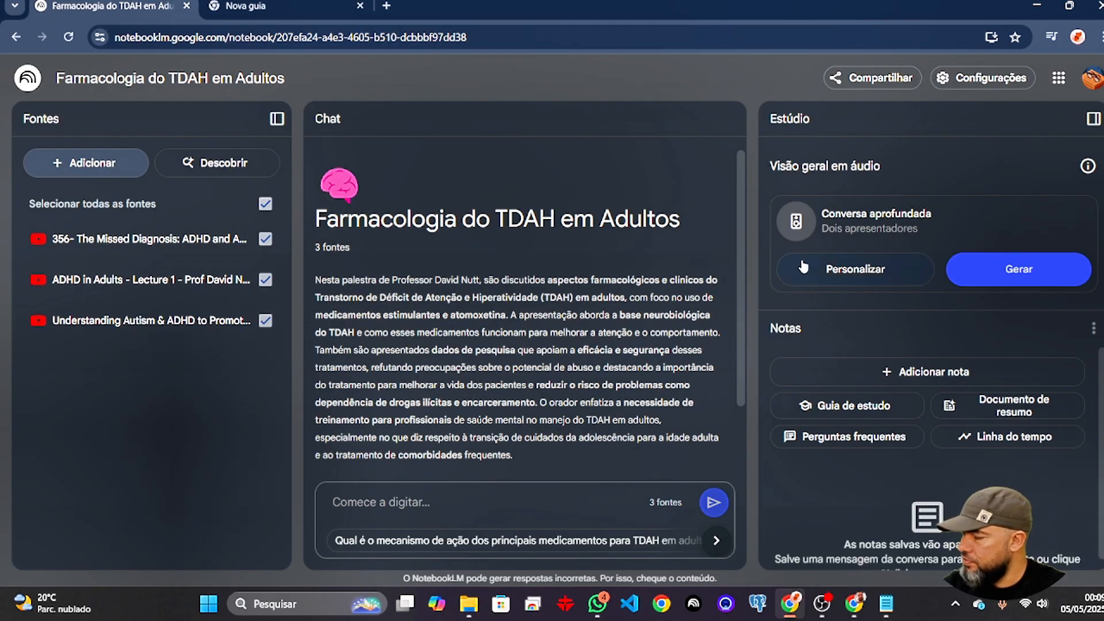
# Step: Upload ADHD-and-Autism-Spectrum-Disorder.pdf from the file explorer window as a notebook source
pyautogui.hotkey('alt', 'Tab')
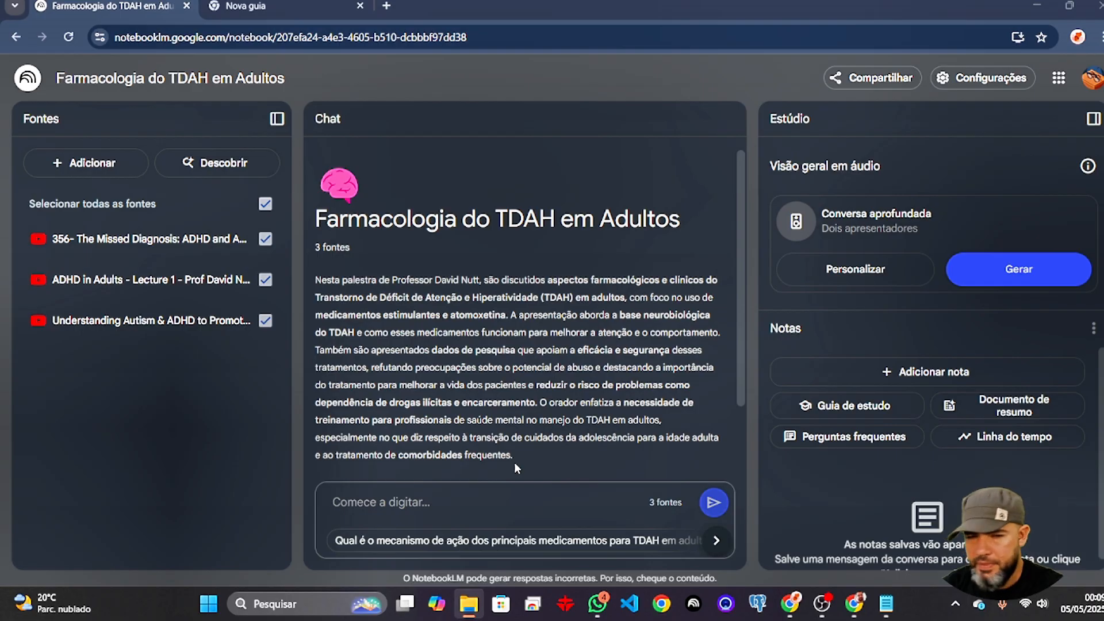
pyautogui.click(91, 164)
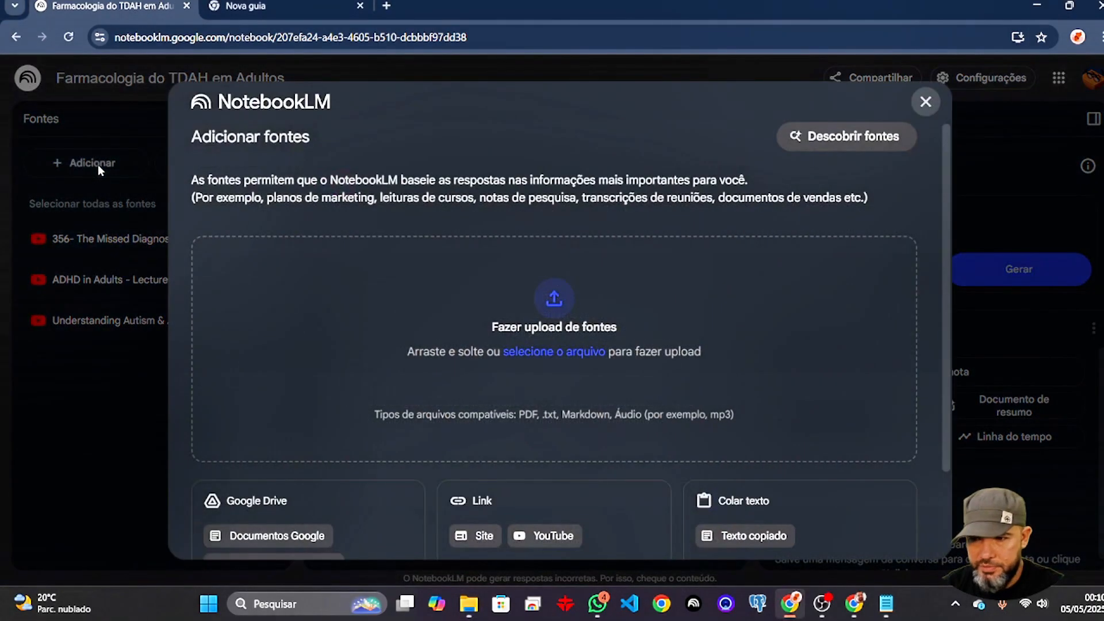
pyautogui.scroll(-3, 577, 557)
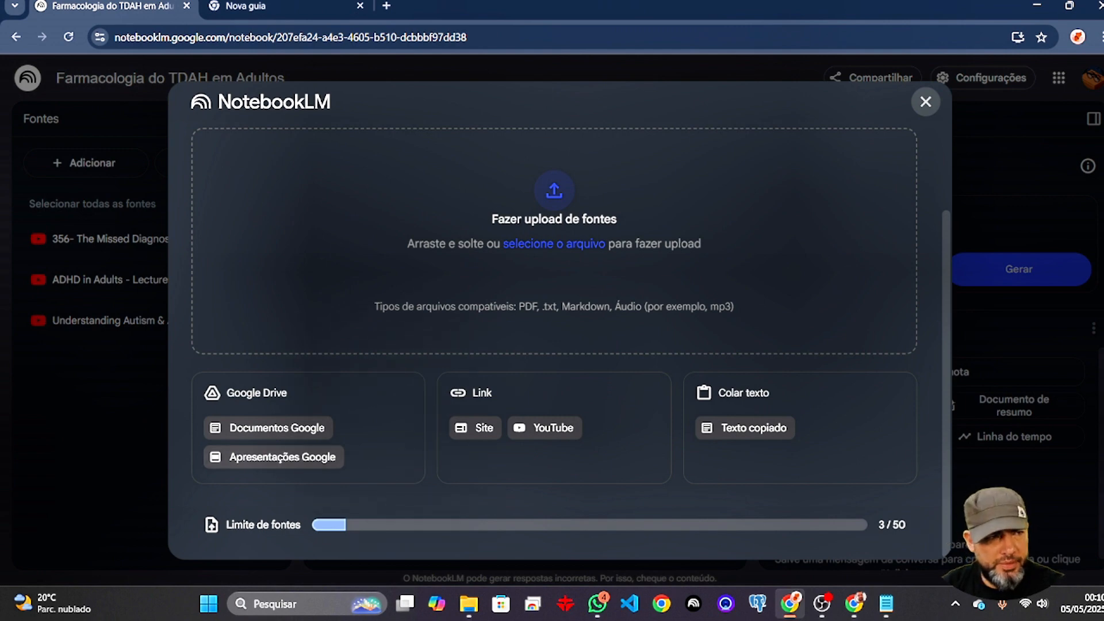
pyautogui.hotkey('alt', 'Tab')
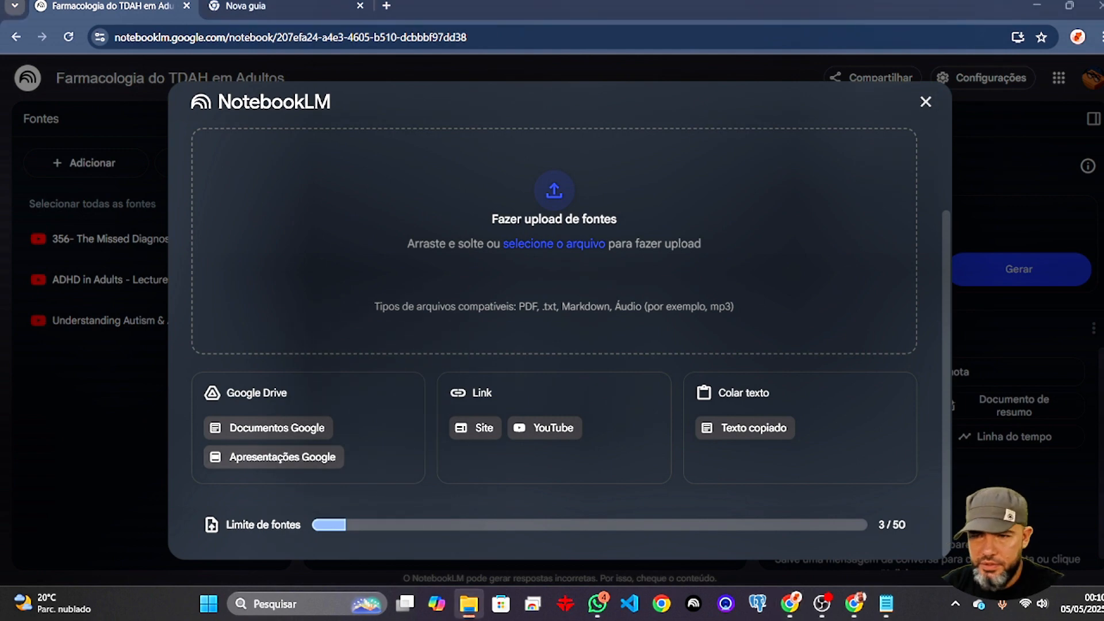
pyautogui.moveTo(61, 282); pyautogui.dragTo(581, 212)
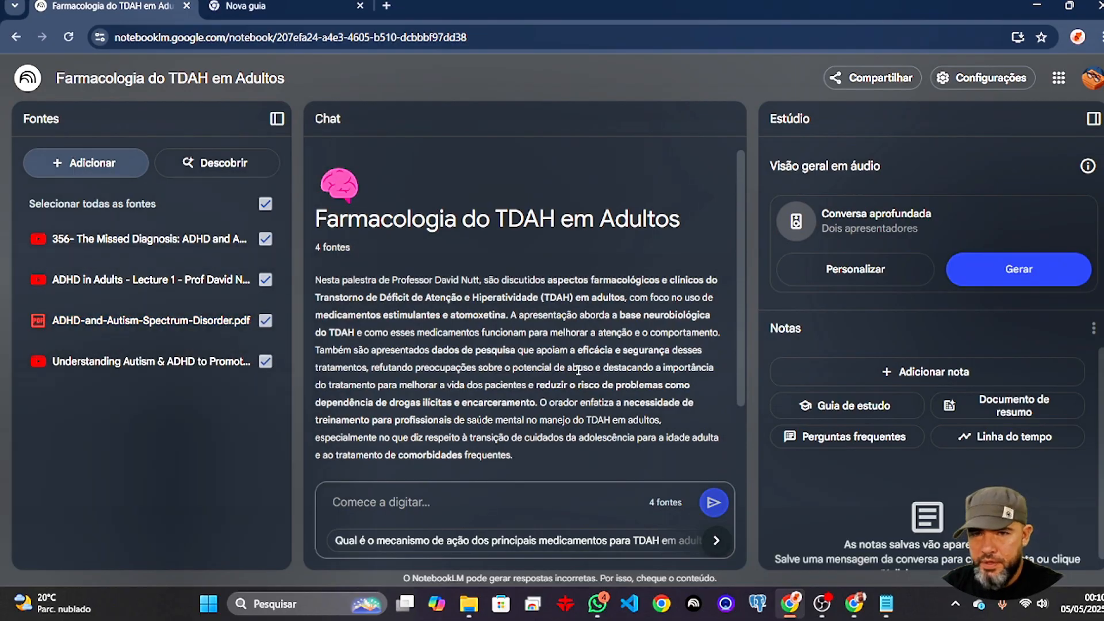
# Step: Upload all PDFs except ADHD-and-Autism-Spectrum-Disorder from the desktop folder Aula UniCPO > Material Autismo e TDAH as sources
pyautogui.click(113, 172)
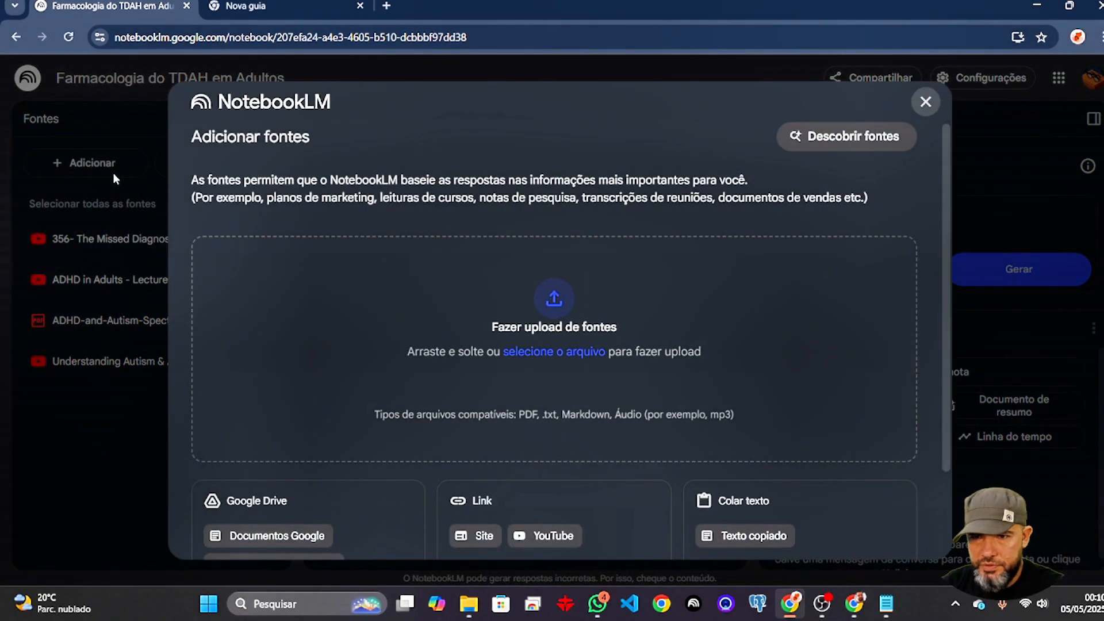
pyautogui.click(563, 352)
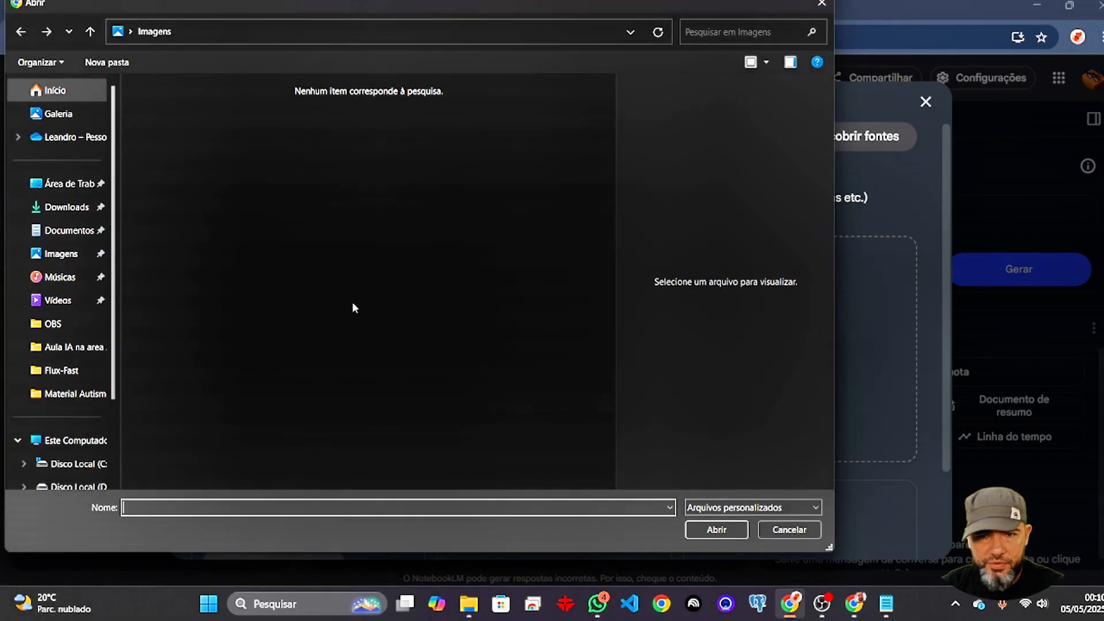
pyautogui.click(65, 184)
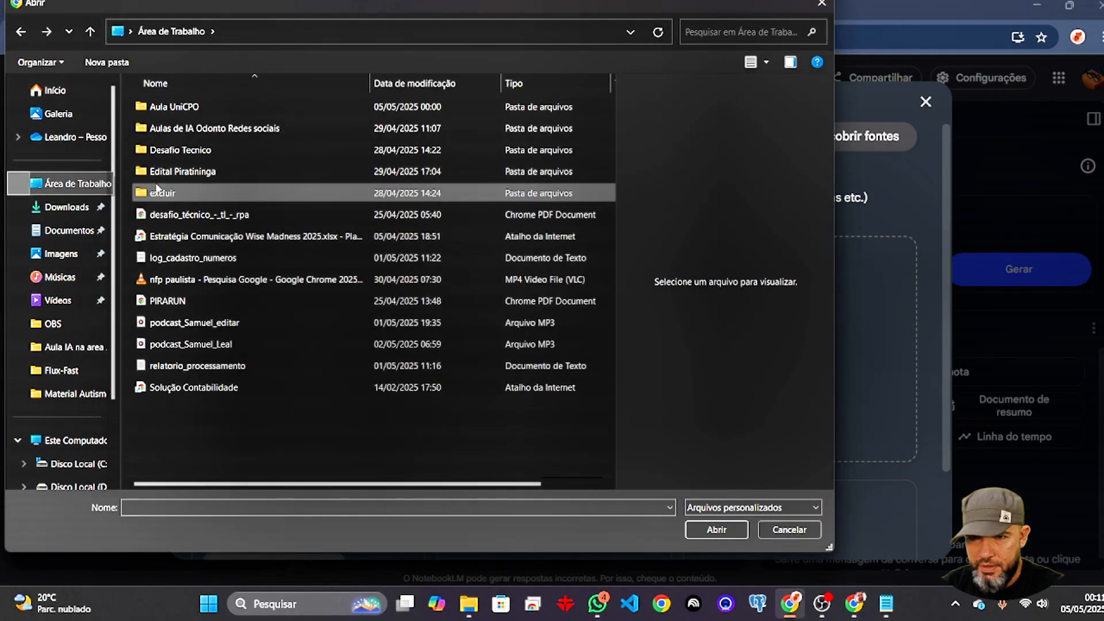
pyautogui.doubleClick(205, 107)
pyautogui.click(186, 127)
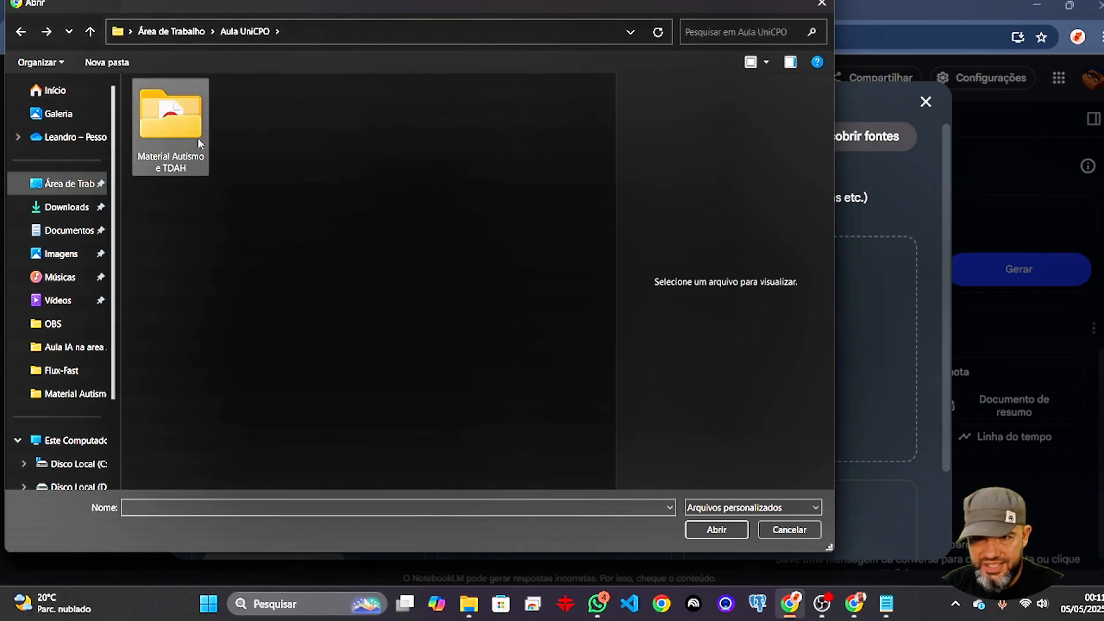
pyautogui.doubleClick(186, 127)
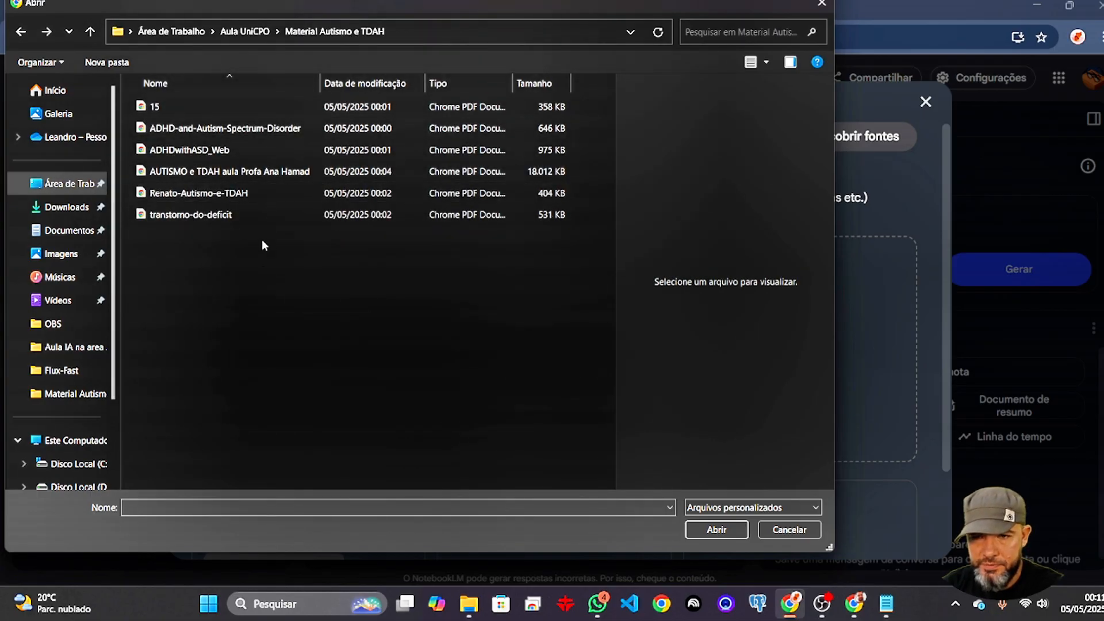
pyautogui.moveTo(264, 252); pyautogui.dragTo(196, 147)
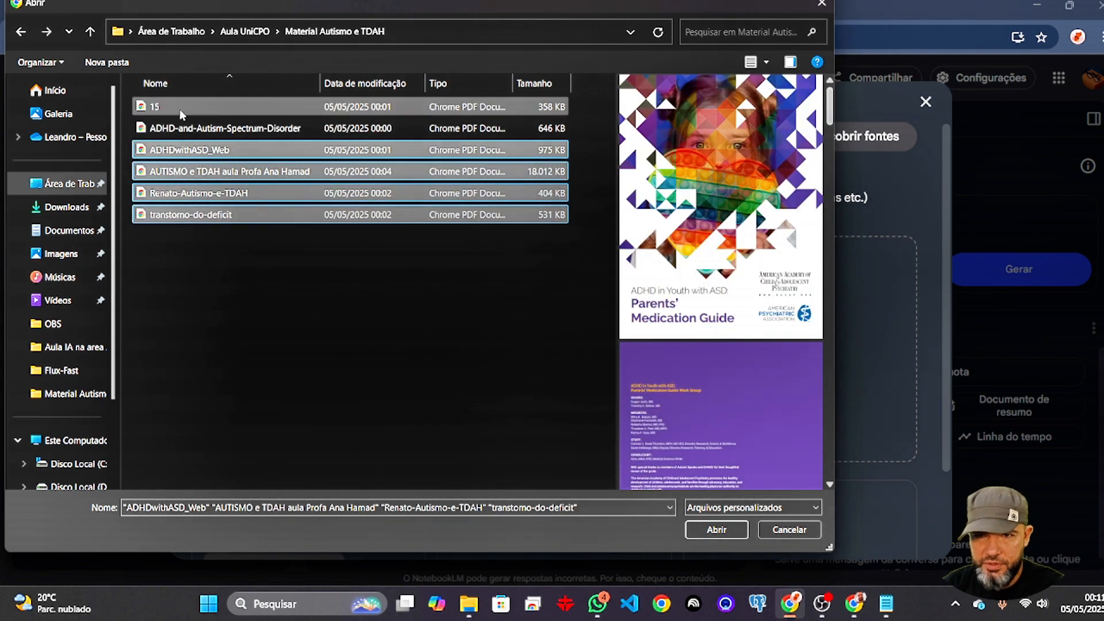
pyautogui.keyDown('ctrl'); pyautogui.click(176, 106); pyautogui.keyUp('ctrl')
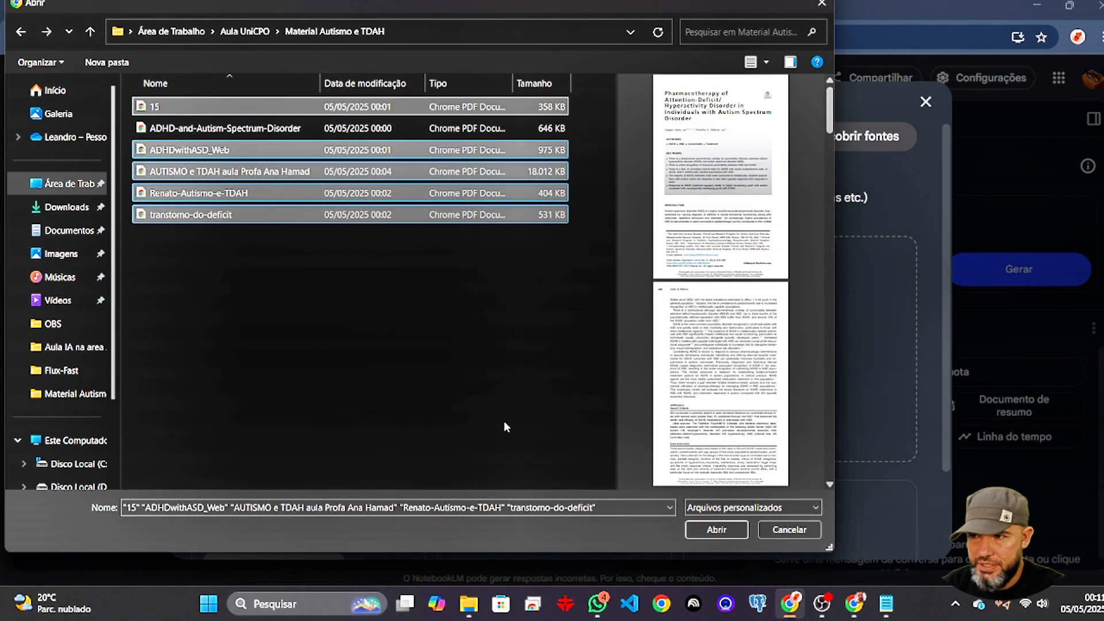
pyautogui.click(715, 528)
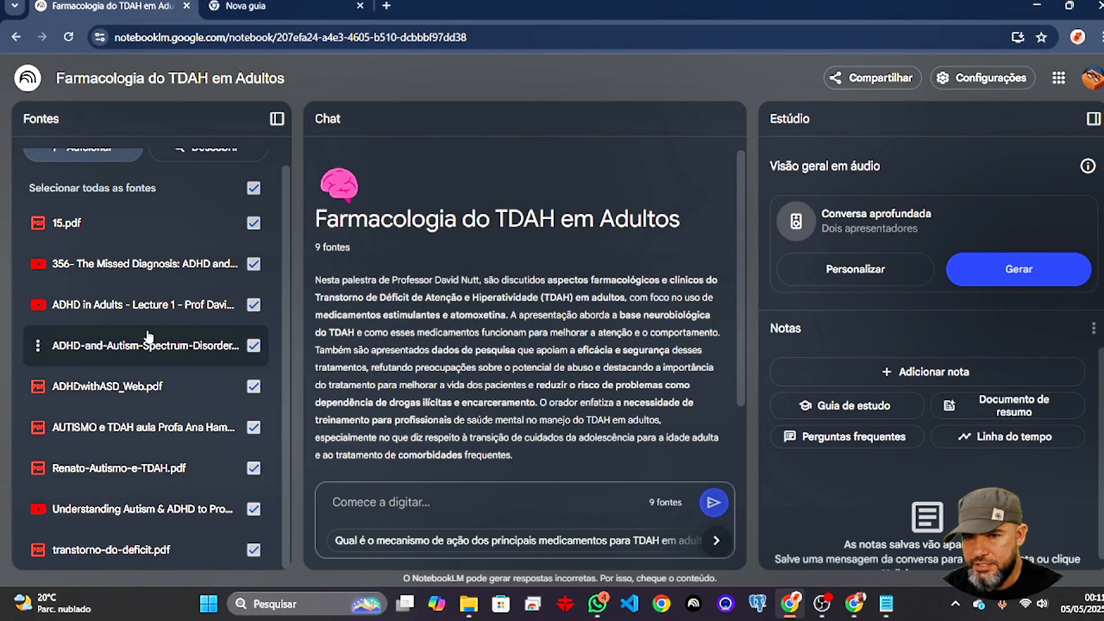
# Step: Look over the source list and the notebook summary in the chat, and activate the chat message field
pyautogui.scroll(1, 161, 305)
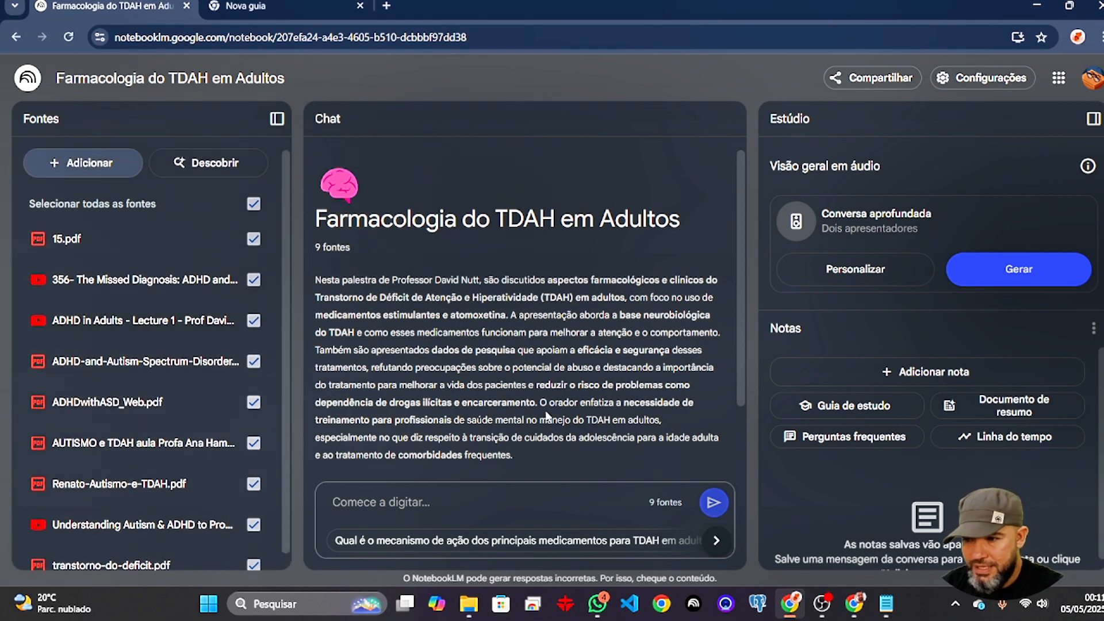
pyautogui.scroll(-3, 582, 324)
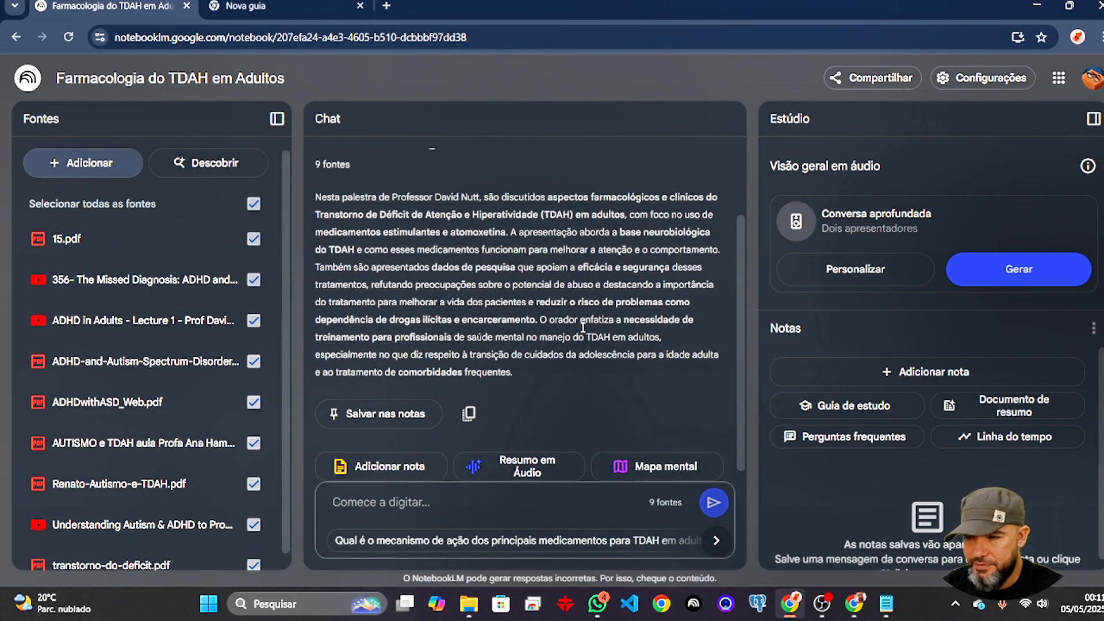
pyautogui.scroll(3, 581, 324)
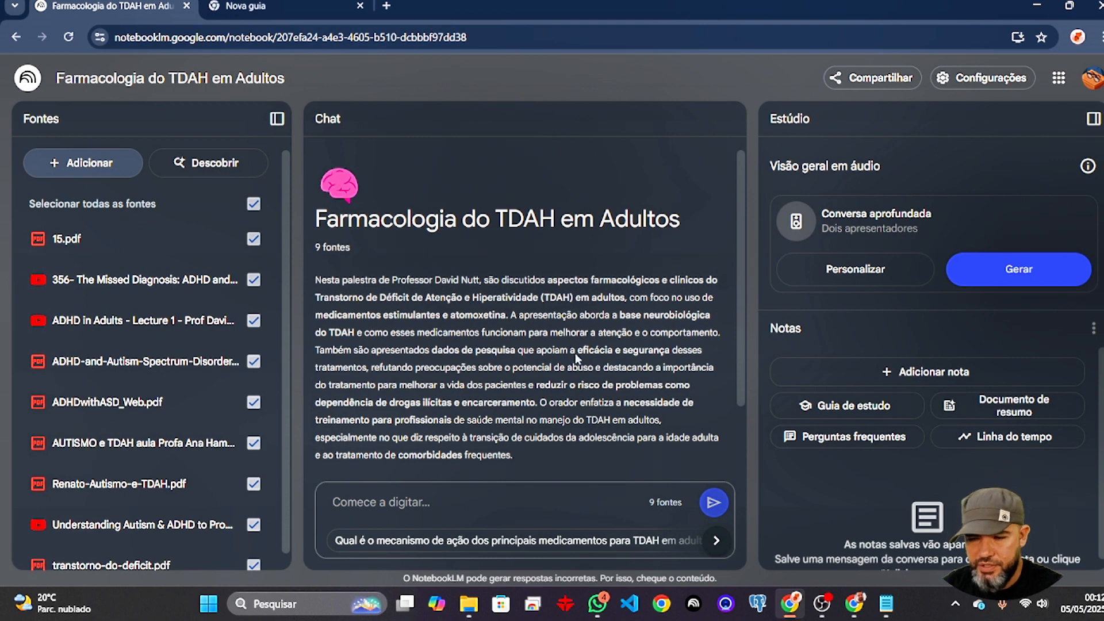
pyautogui.click(458, 502)
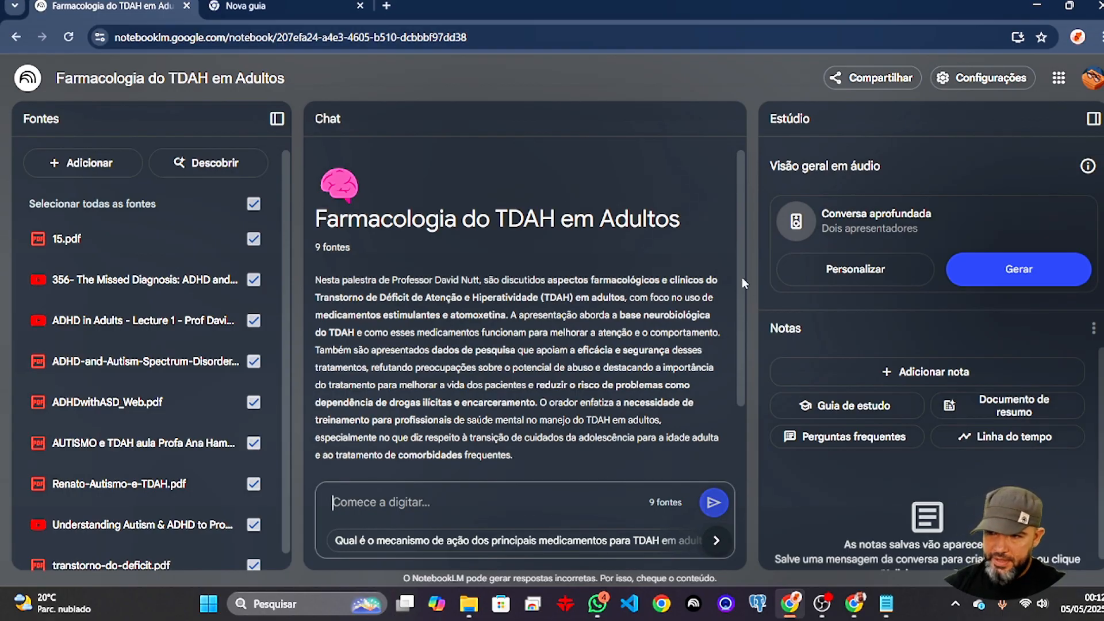
# Step: Generate a mind map of the notebook's sources from the options below the chat summary
pyautogui.moveTo(741, 275); pyautogui.dragTo(737, 352)
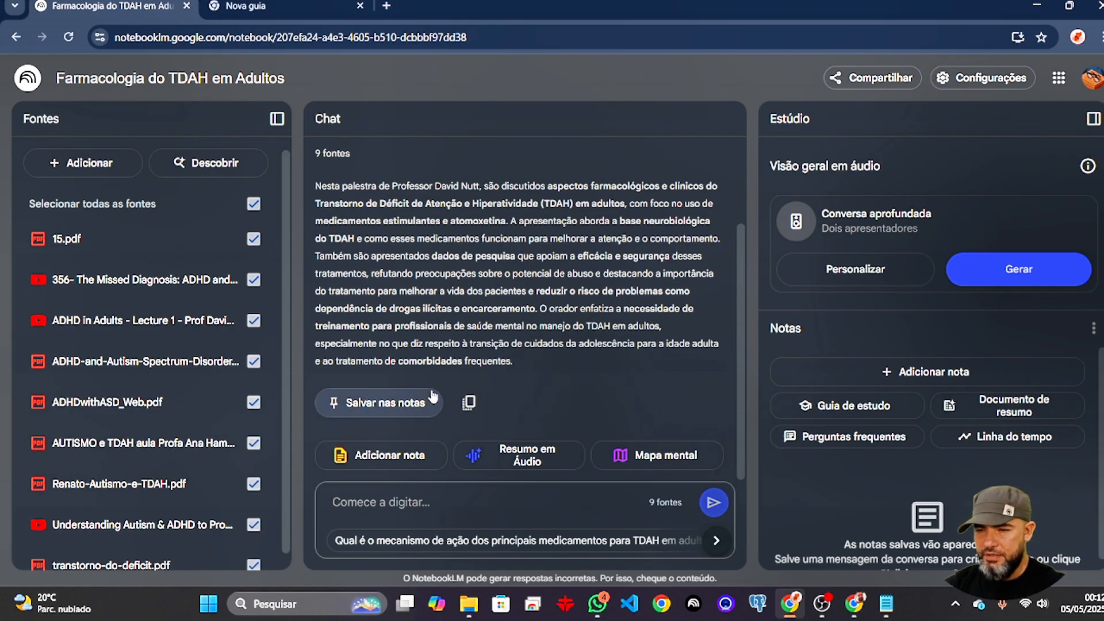
pyautogui.click(665, 463)
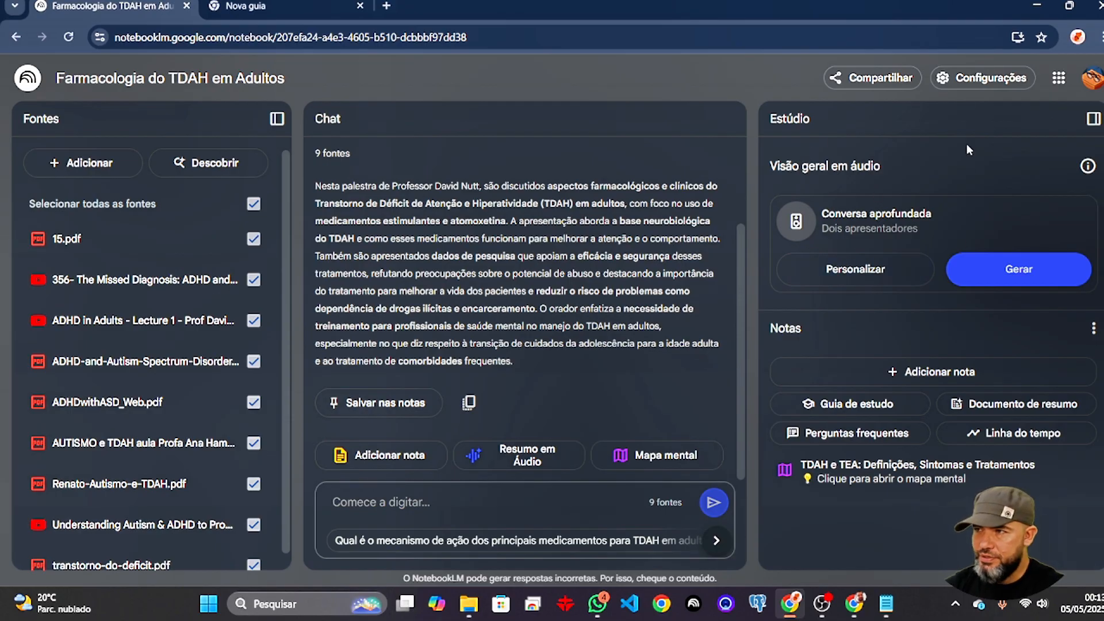
# Step: Set the notebook's response language to português (Brasil) and save the setting
pyautogui.click(968, 87)
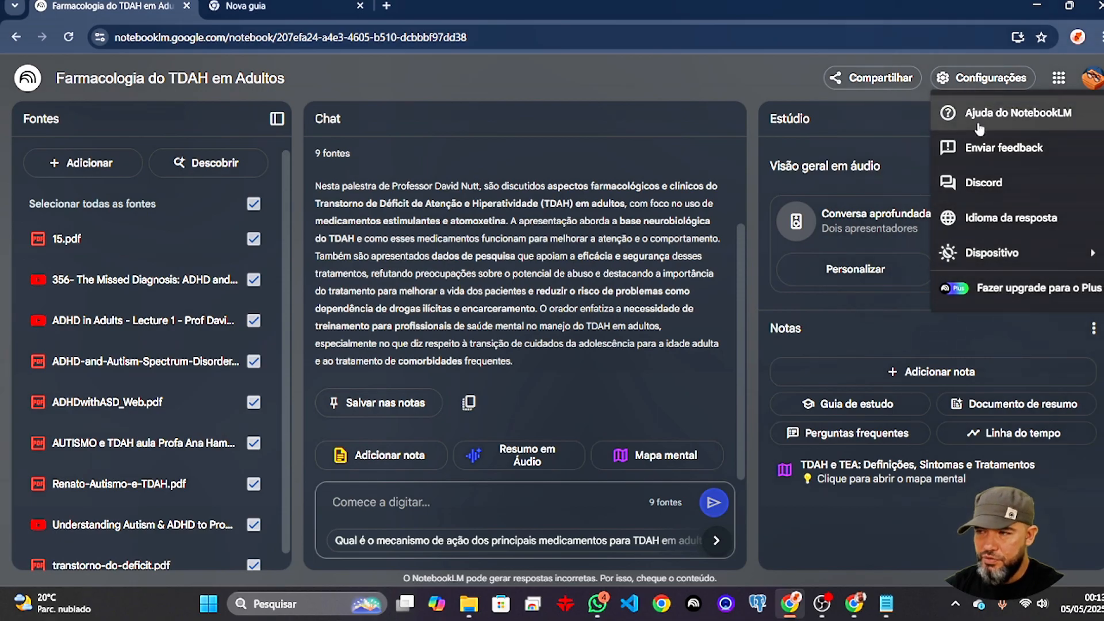
pyautogui.click(1003, 224)
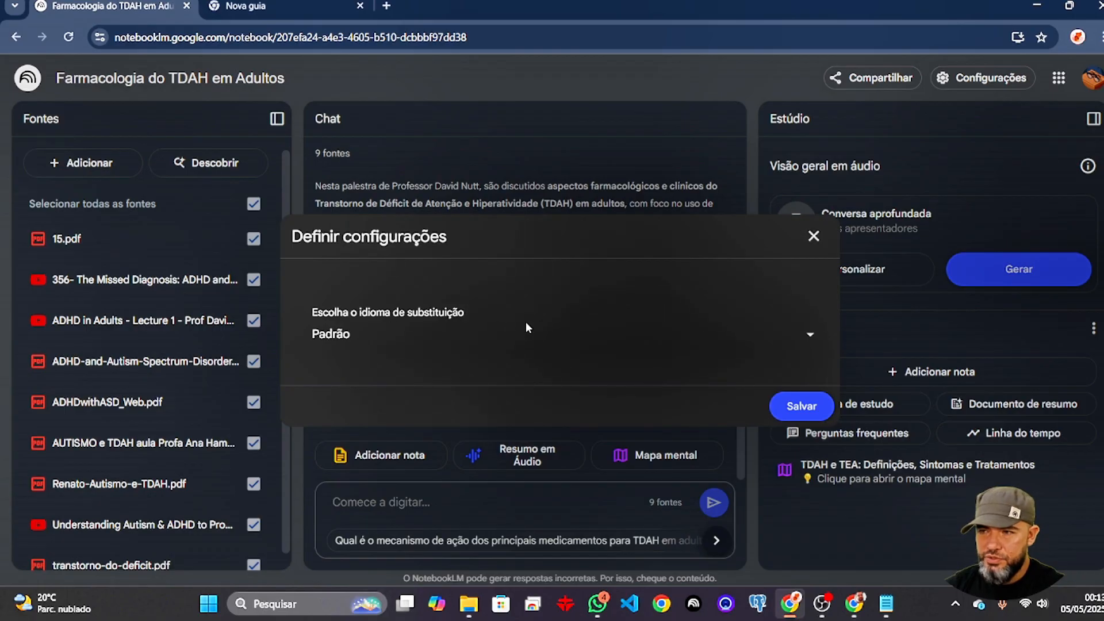
pyautogui.click(811, 336)
pyautogui.scroll(-10, 472, 368)
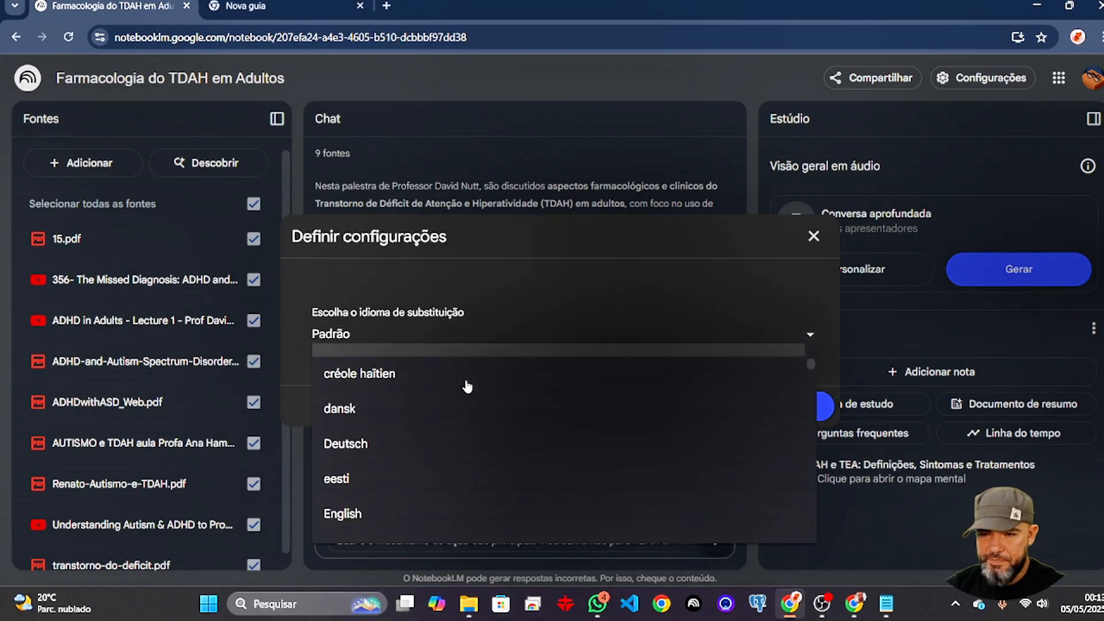
pyautogui.scroll(-8, 466, 424)
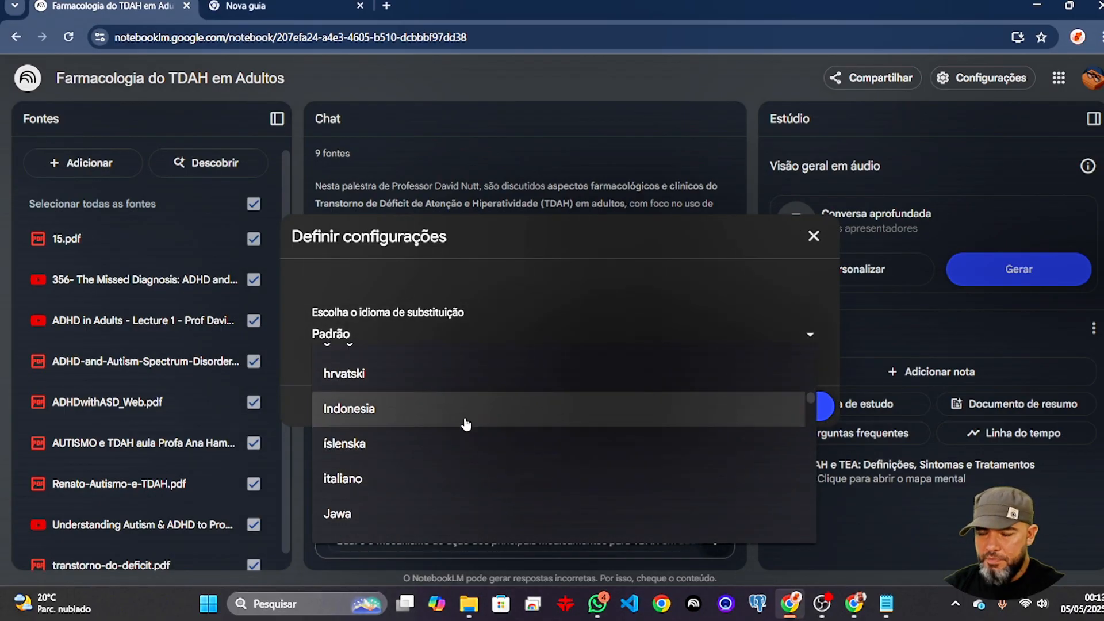
pyautogui.scroll(-2, 468, 428)
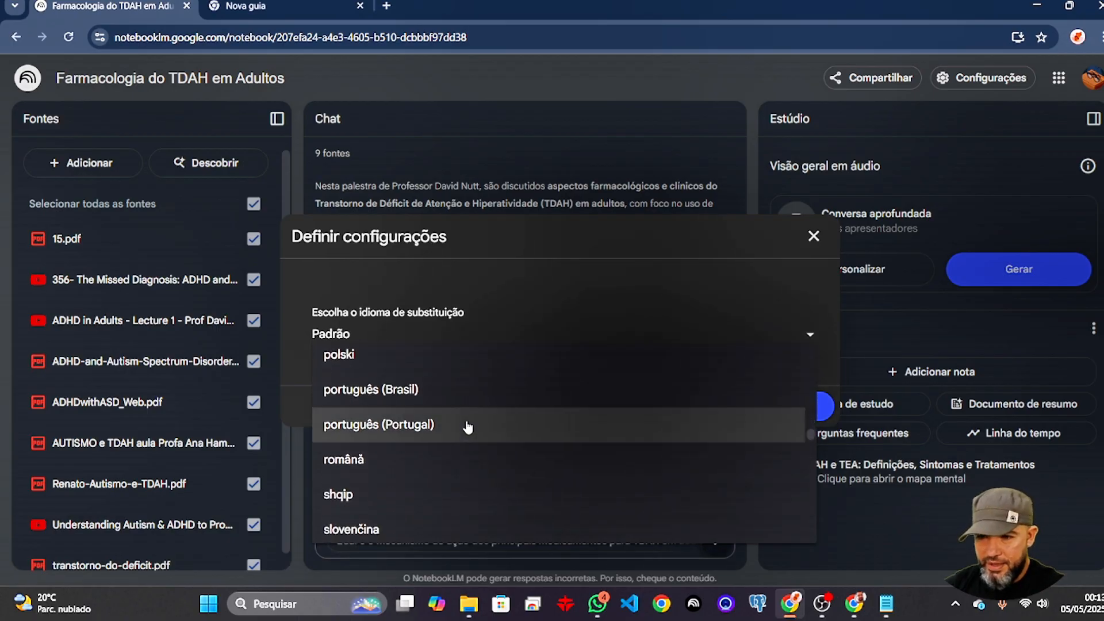
pyautogui.click(391, 396)
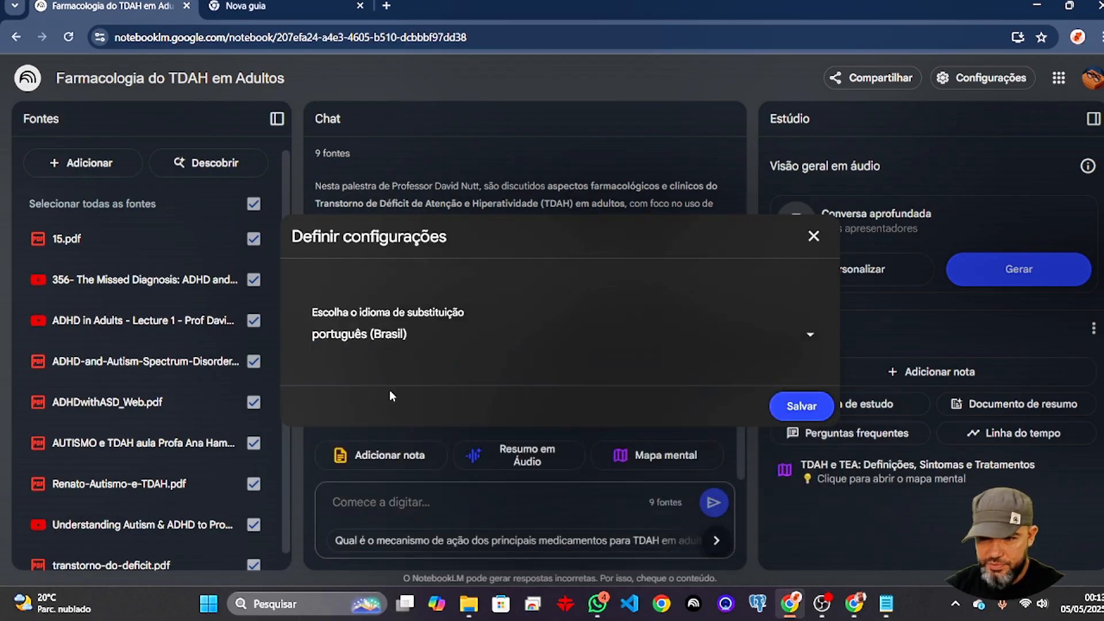
pyautogui.click(802, 407)
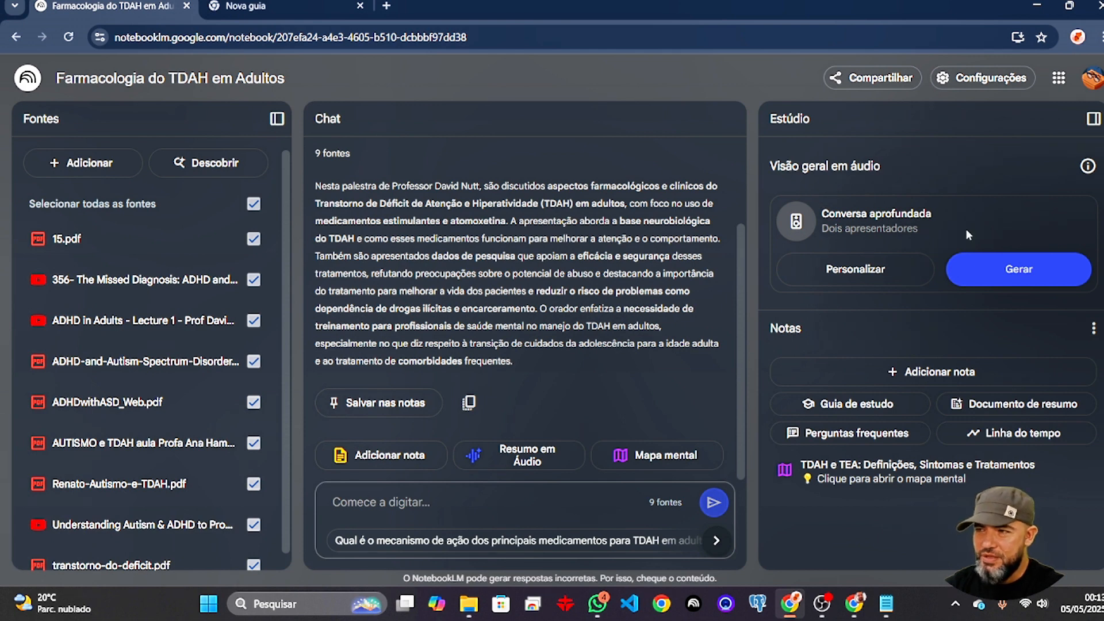
# Step: Generate the two-host Conversa aprofundada audio overview from the notebook's sources, and briefly check the settings options
pyautogui.click(1006, 269)
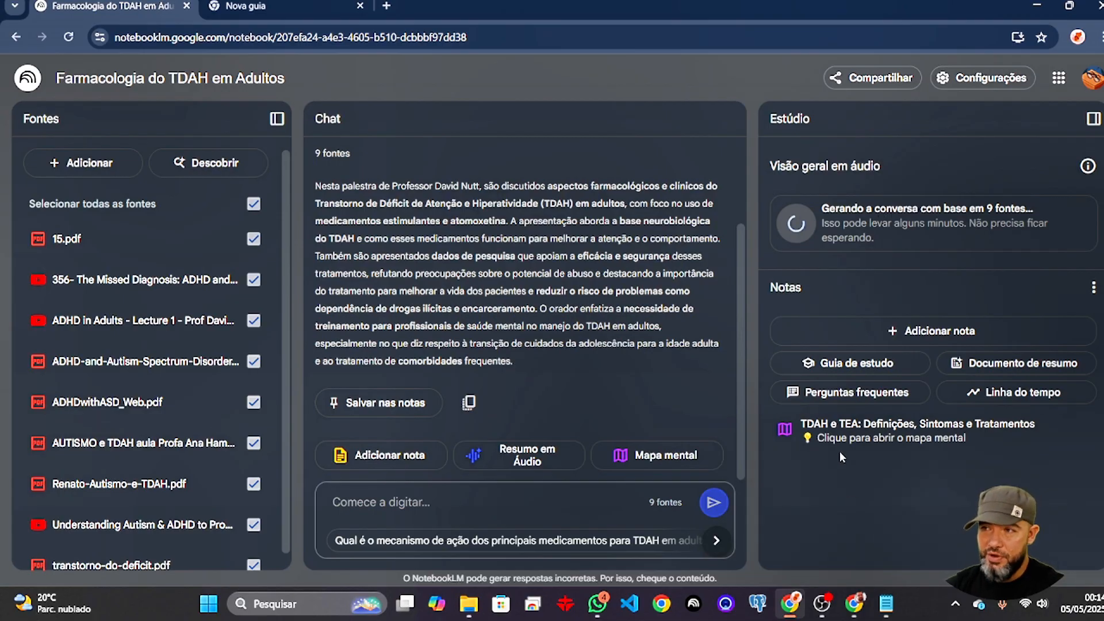
pyautogui.click(989, 86)
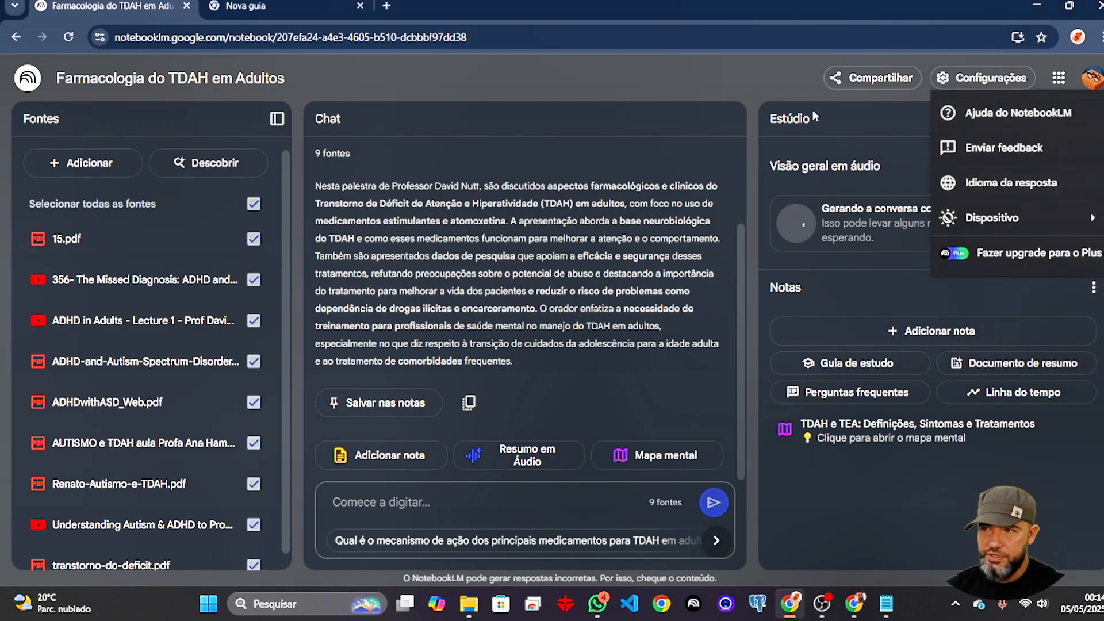
pyautogui.click(813, 132)
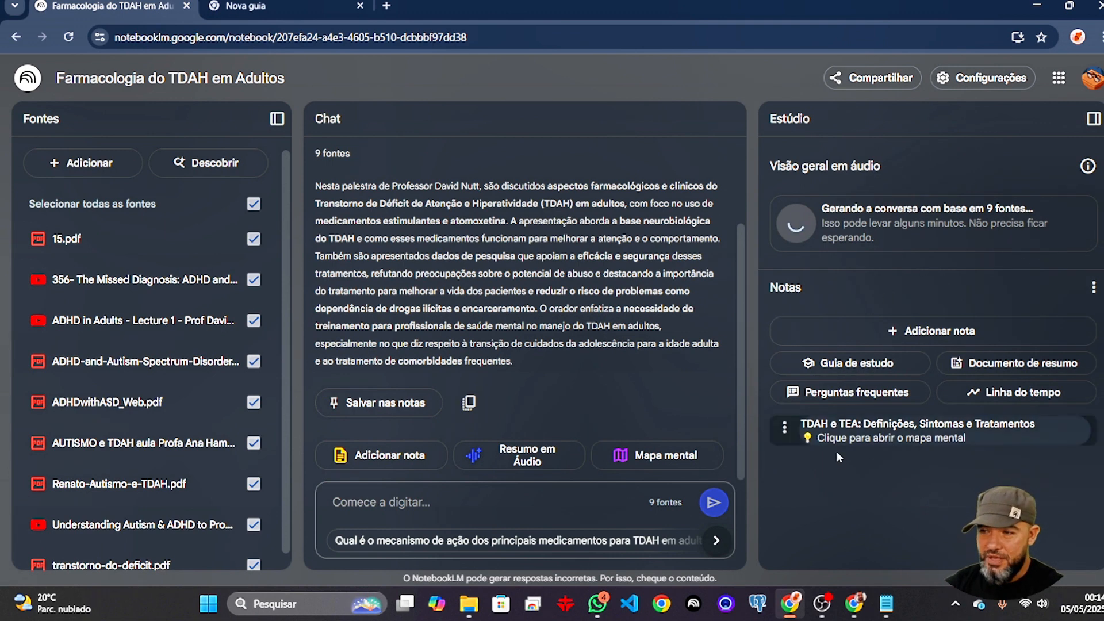
# Step: Open the mind map TDAH e TEA: Definições, Sintomas e Tratamentos and expand the TDAH branch and its Definição node
pyautogui.click(917, 441)
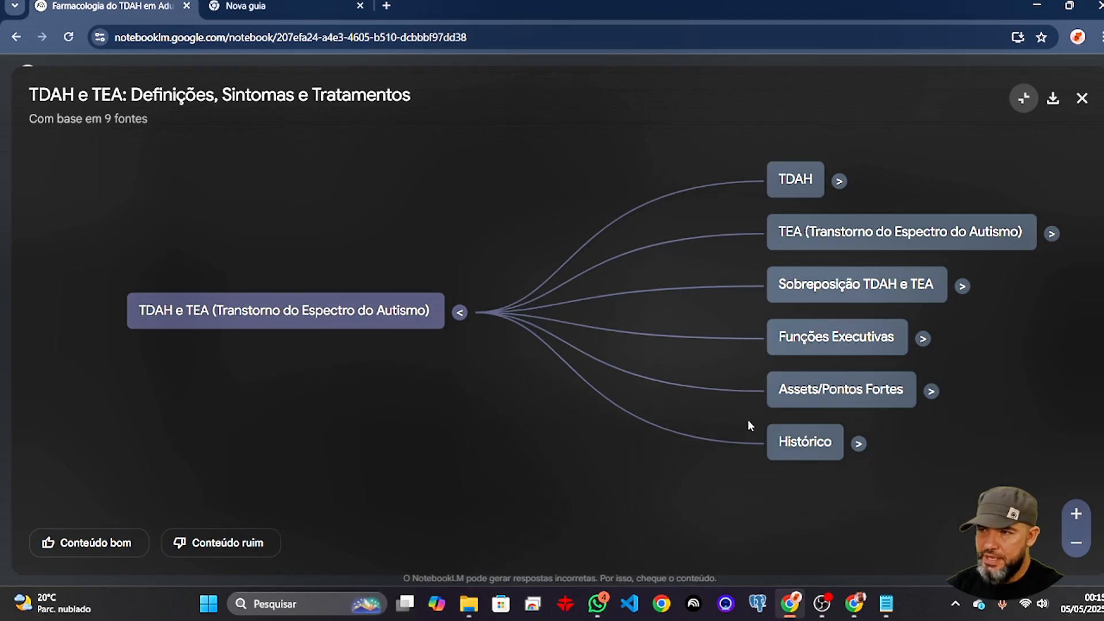
pyautogui.click(840, 182)
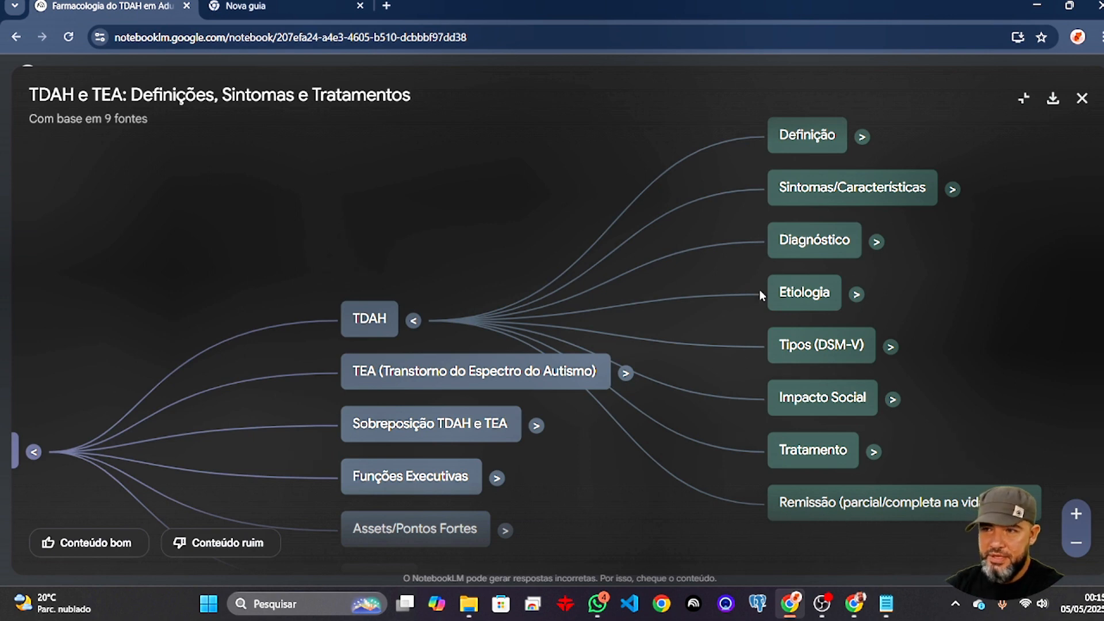
pyautogui.click(862, 137)
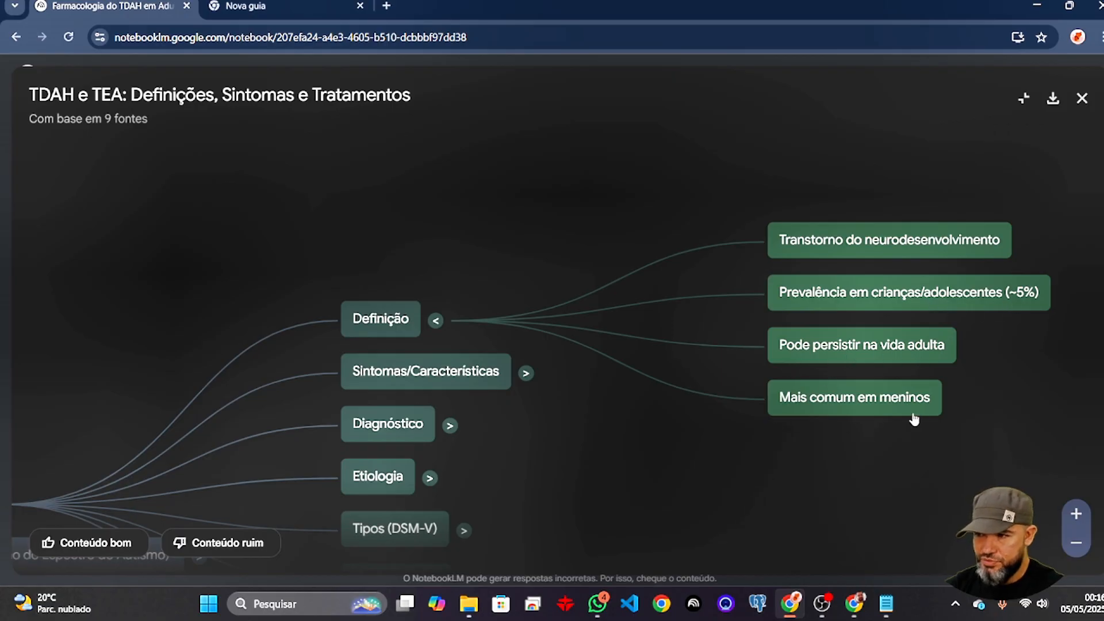
# Step: Expand the Sintomas/Características node of the TDAH branch and its Desatenção subnode in the mind map
pyautogui.scroll(-5, 744, 257)
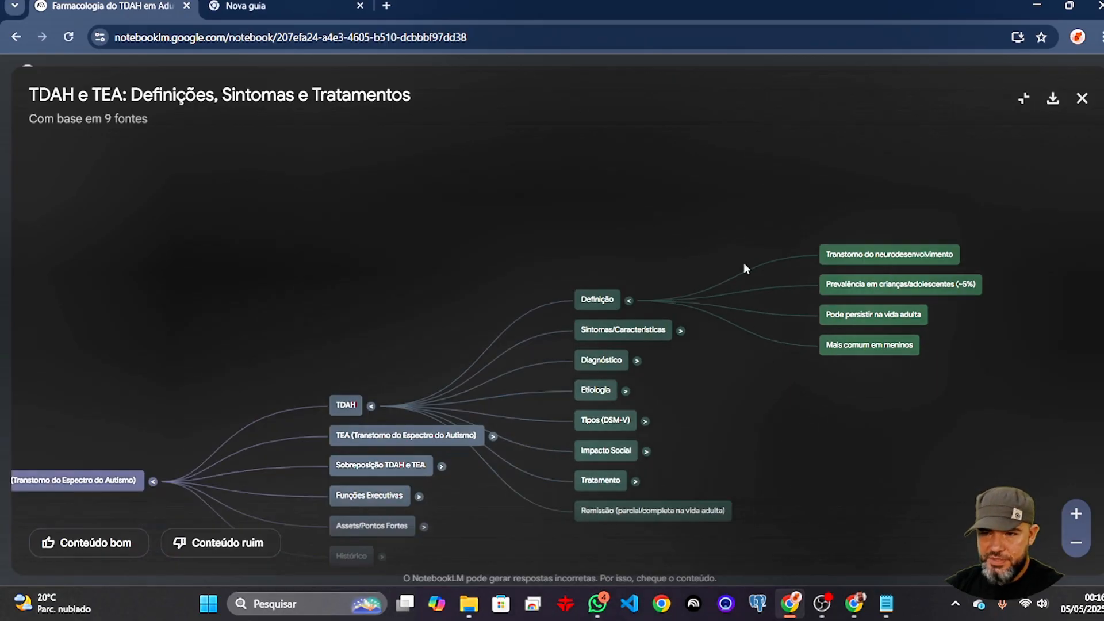
pyautogui.scroll(3, 720, 297)
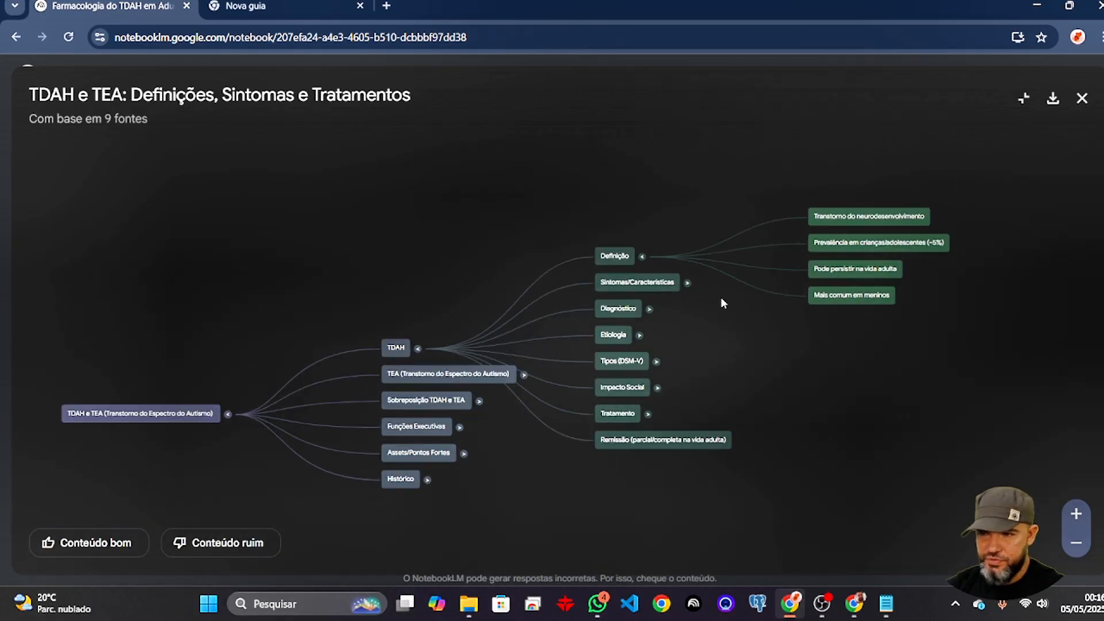
pyautogui.scroll(-3, 774, 248)
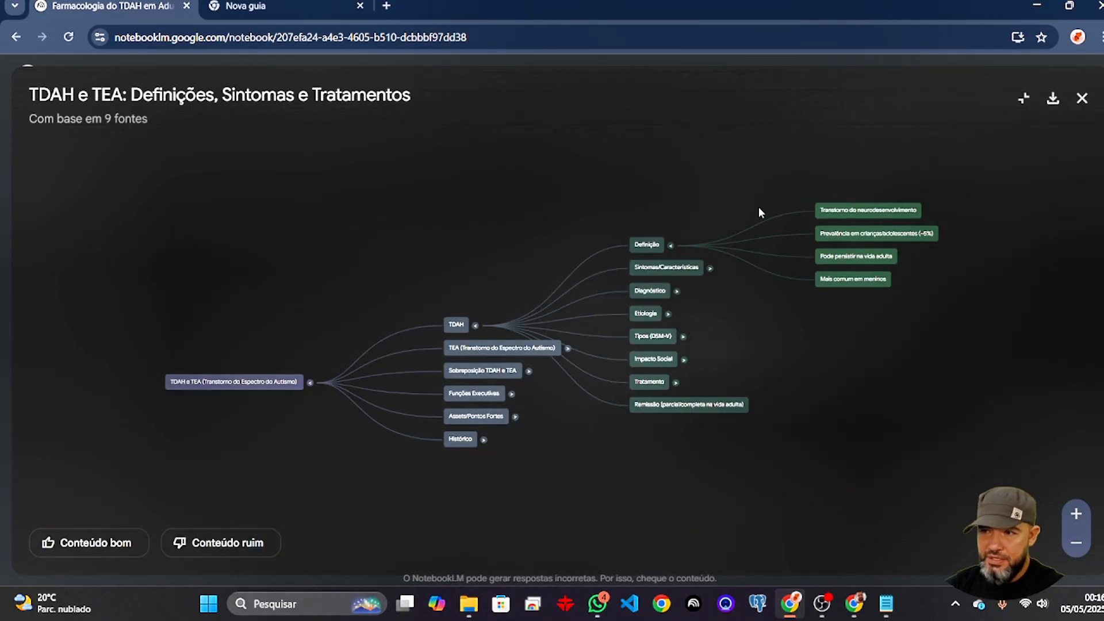
pyautogui.click(711, 269)
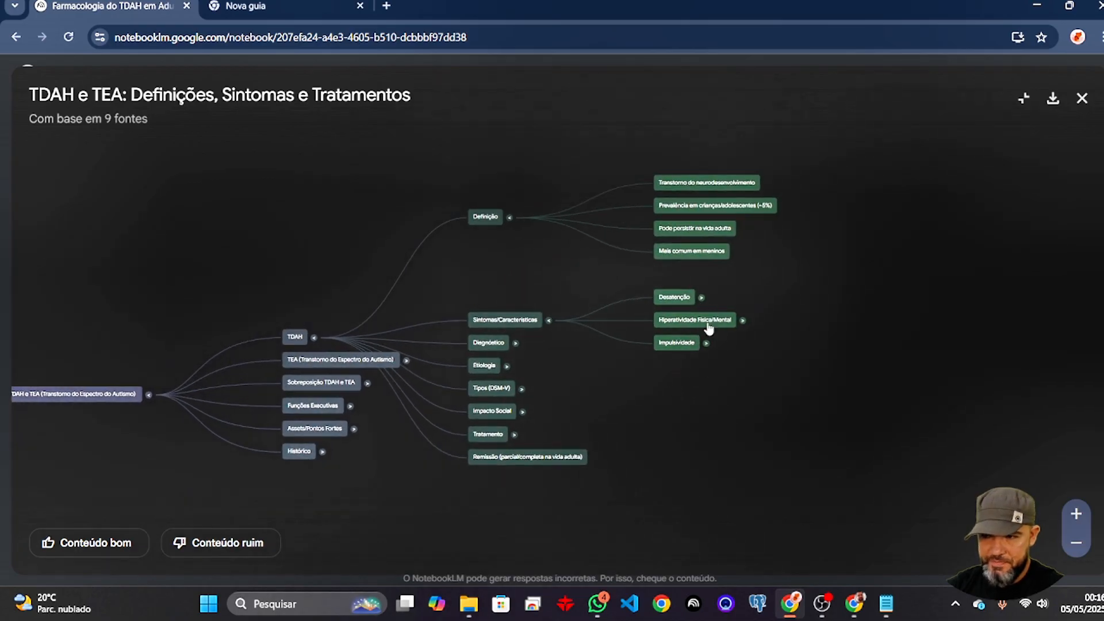
pyautogui.scroll(3, 713, 295)
pyautogui.scroll(2, 713, 308)
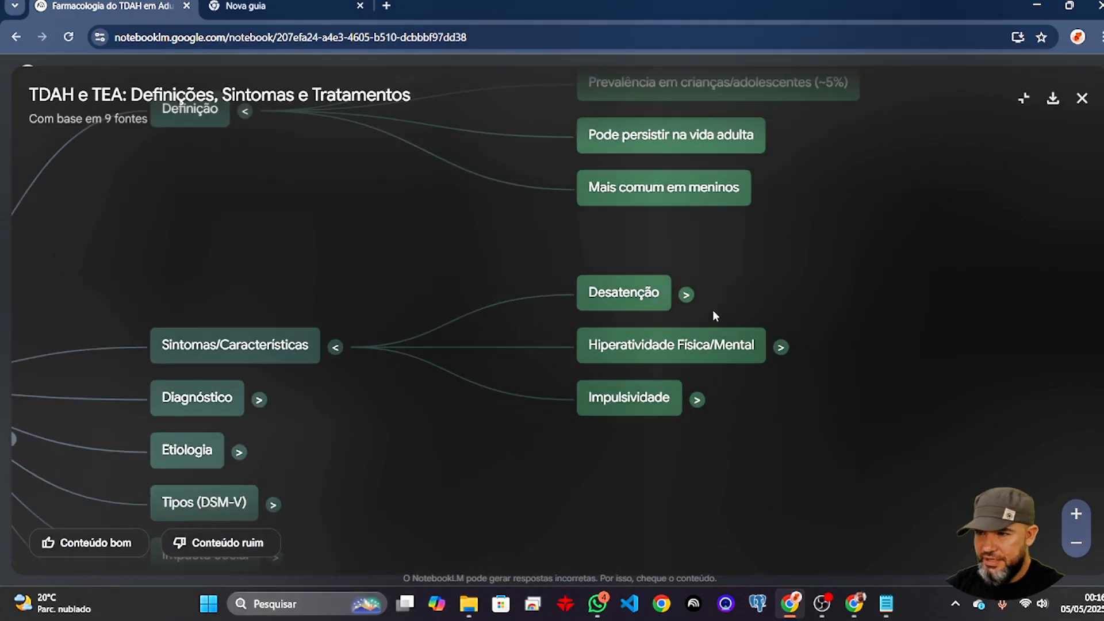
pyautogui.click(687, 294)
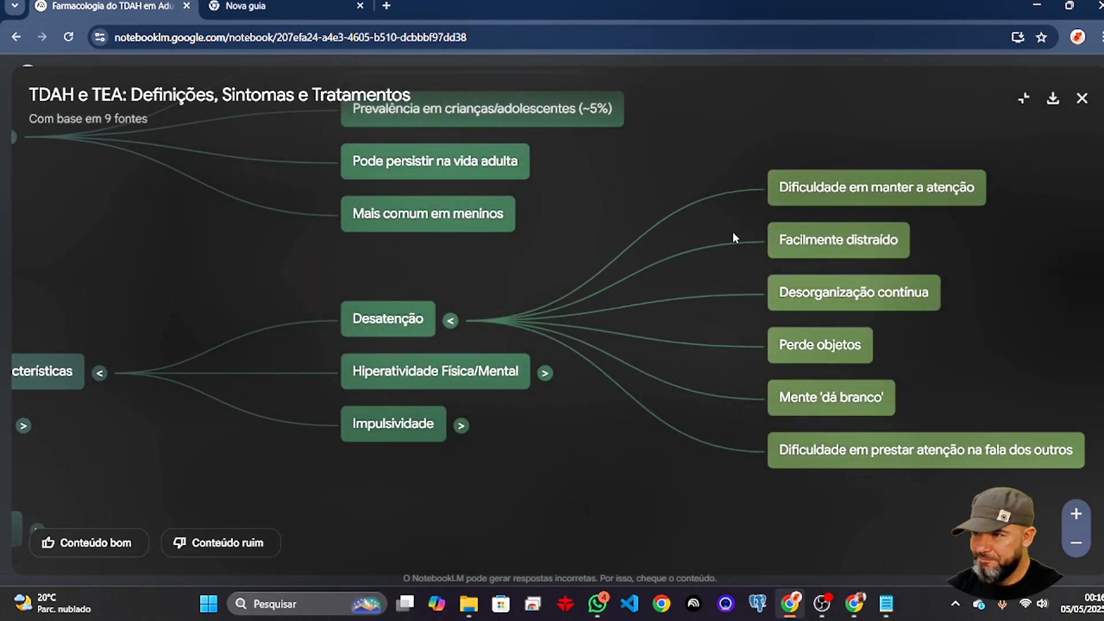
# Step: Examine the expanded mind map from the main TDAH e TEA topic down to the individual Desatenção symptoms
pyautogui.scroll(-3, 618, 302)
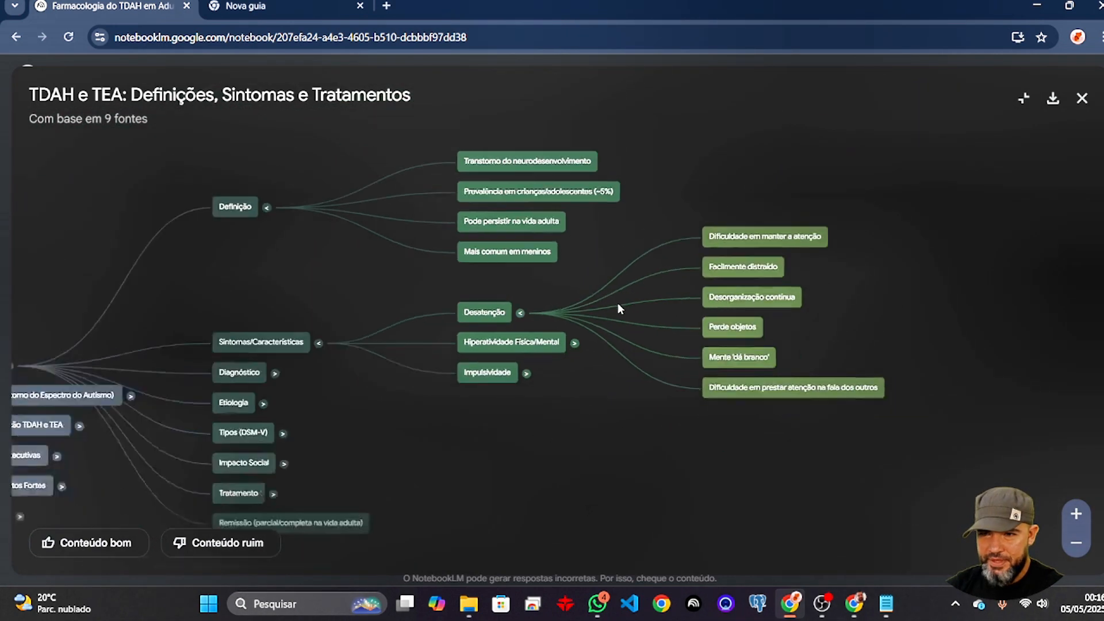
pyautogui.scroll(5, 76, 394)
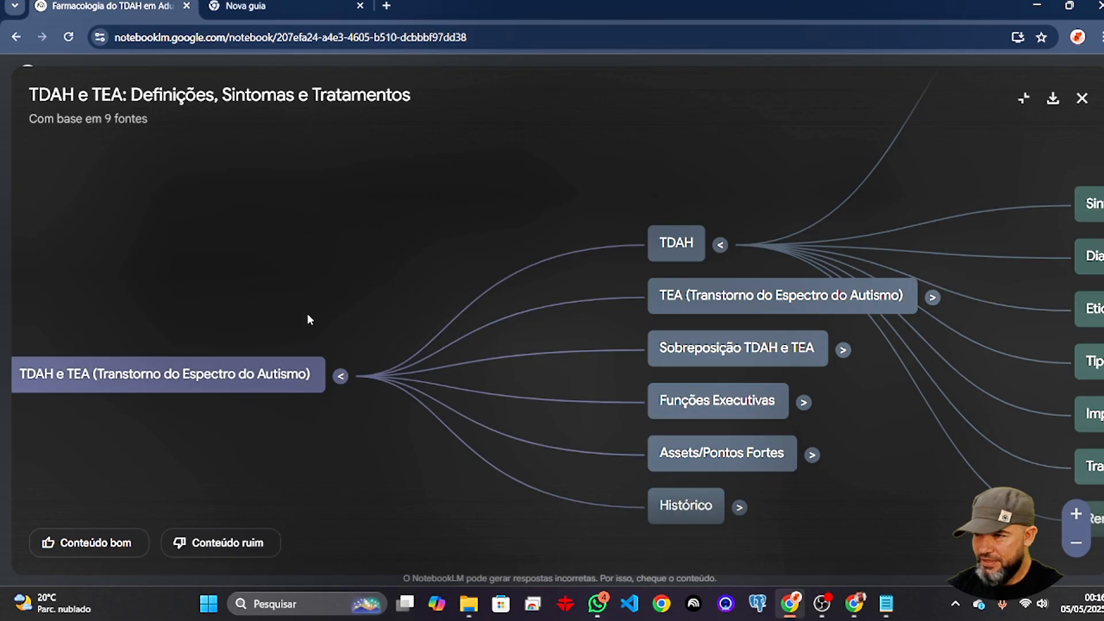
pyautogui.scroll(-4, 324, 327)
pyautogui.scroll(4, 556, 279)
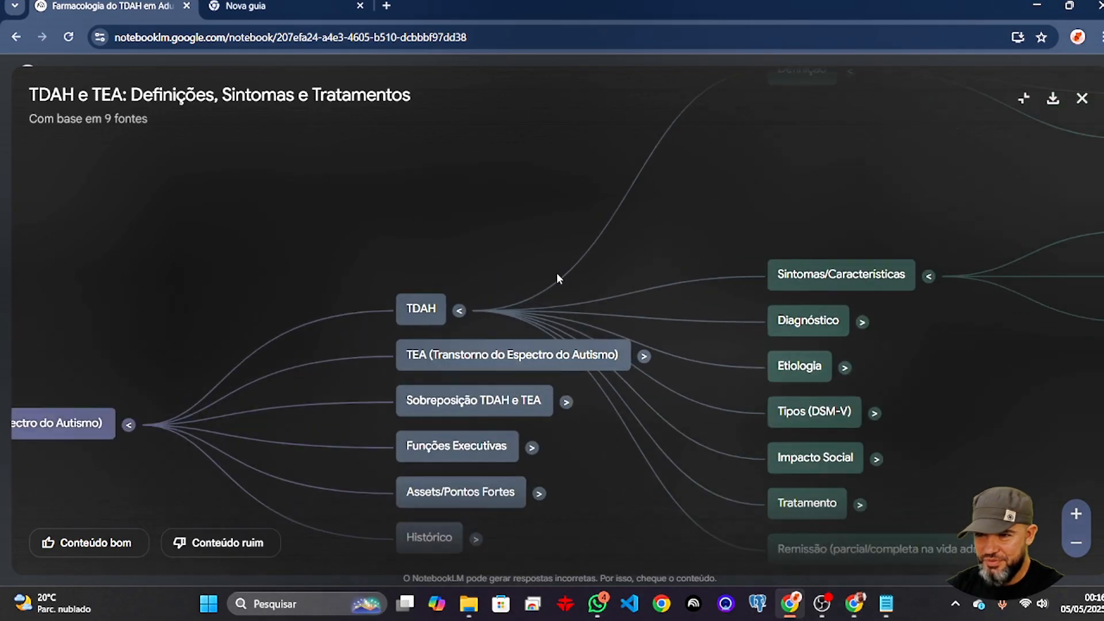
pyautogui.scroll(2, 419, 325)
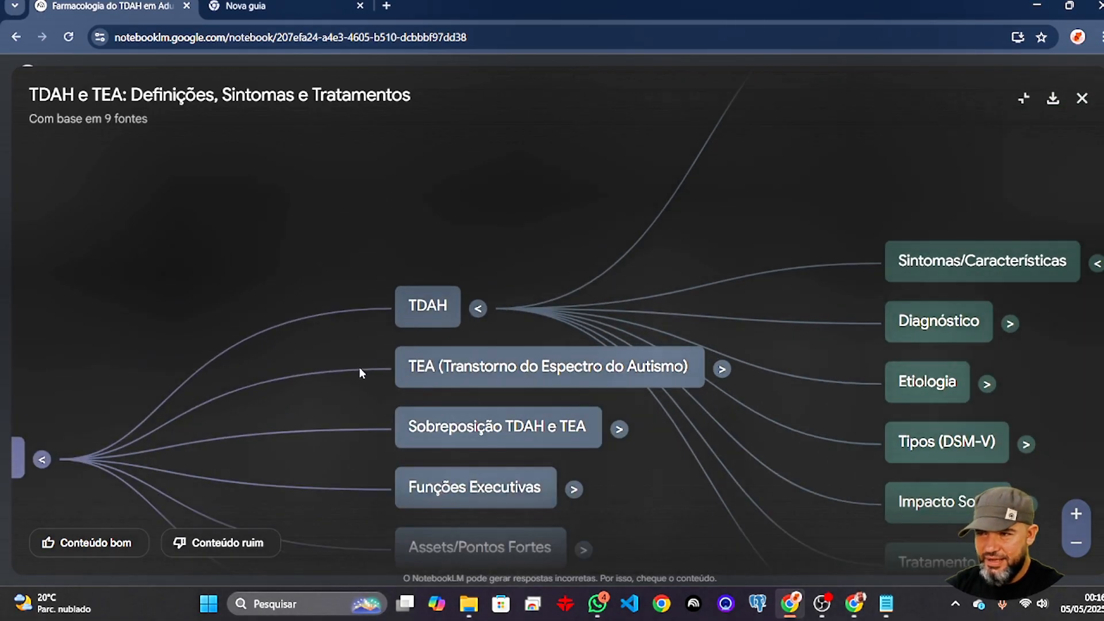
pyautogui.scroll(-4, 359, 371)
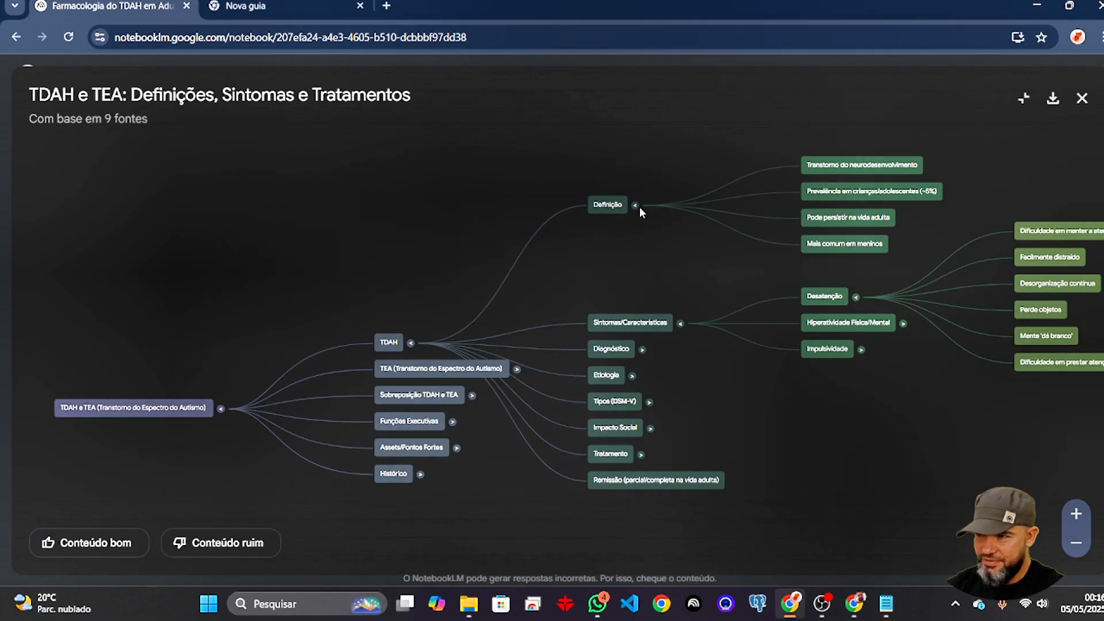
pyautogui.scroll(3, 670, 348)
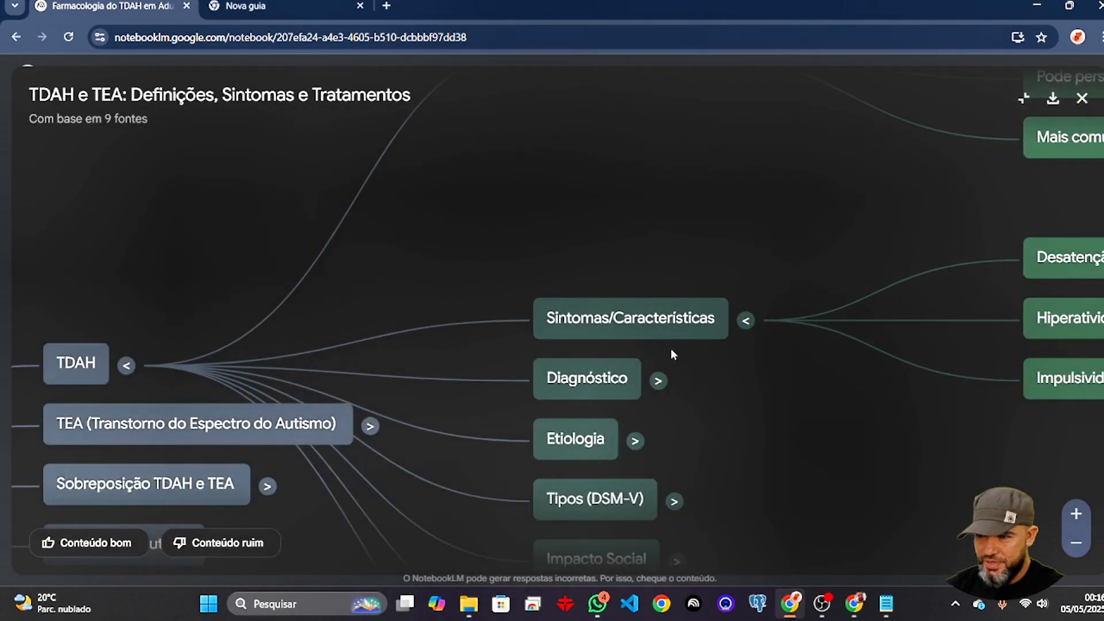
pyautogui.scroll(-3, 419, 345)
pyautogui.scroll(4, 690, 333)
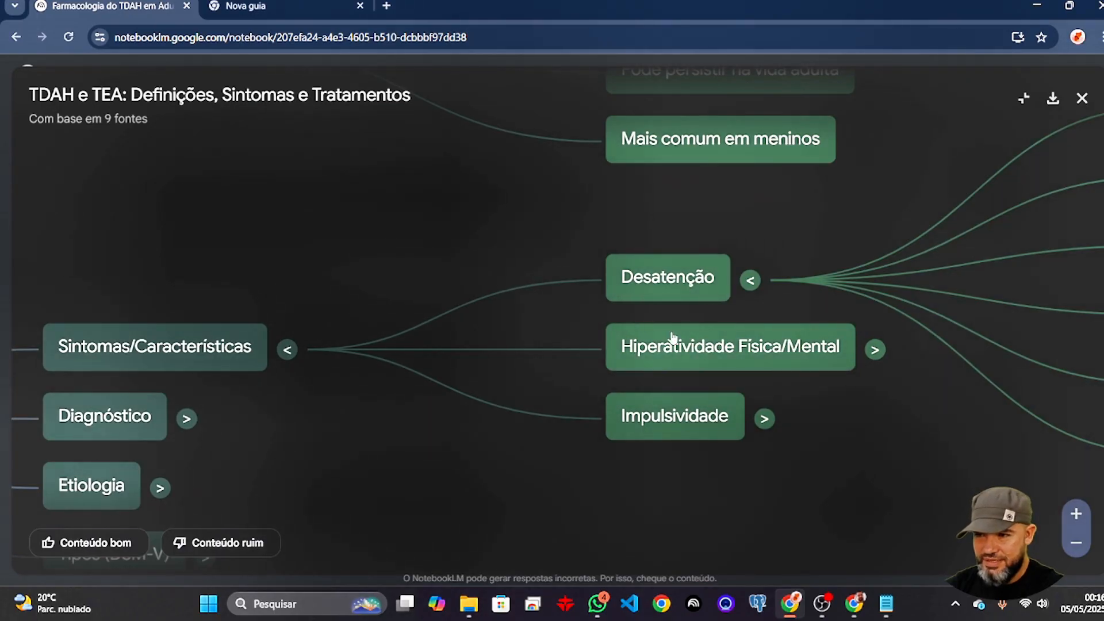
pyautogui.scroll(-4, 320, 442)
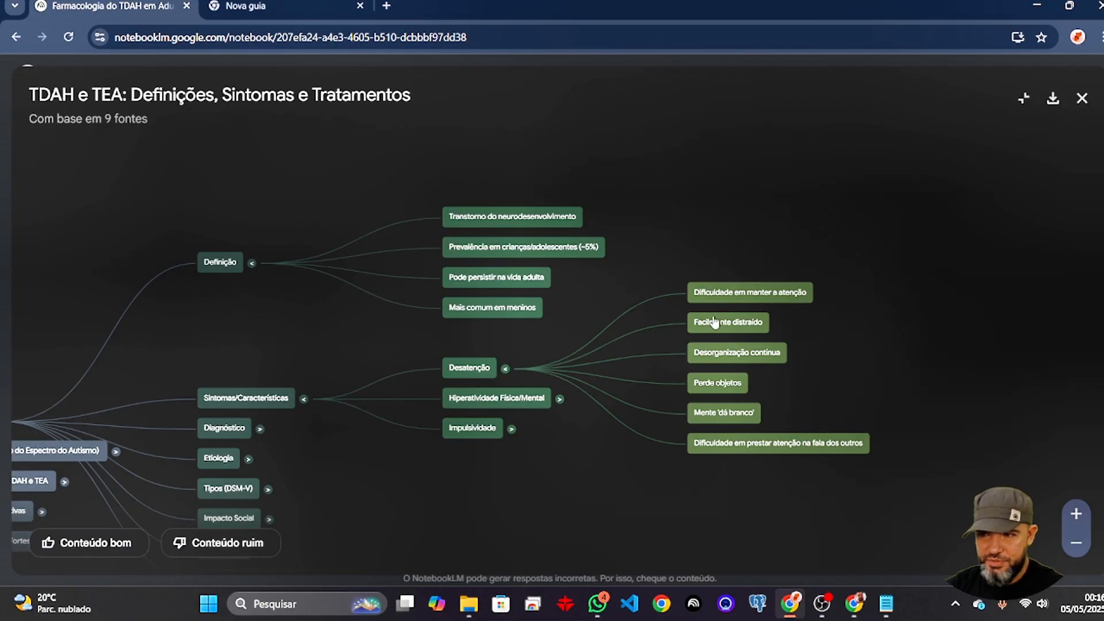
pyautogui.scroll(3, 817, 305)
pyautogui.scroll(-1, 582, 306)
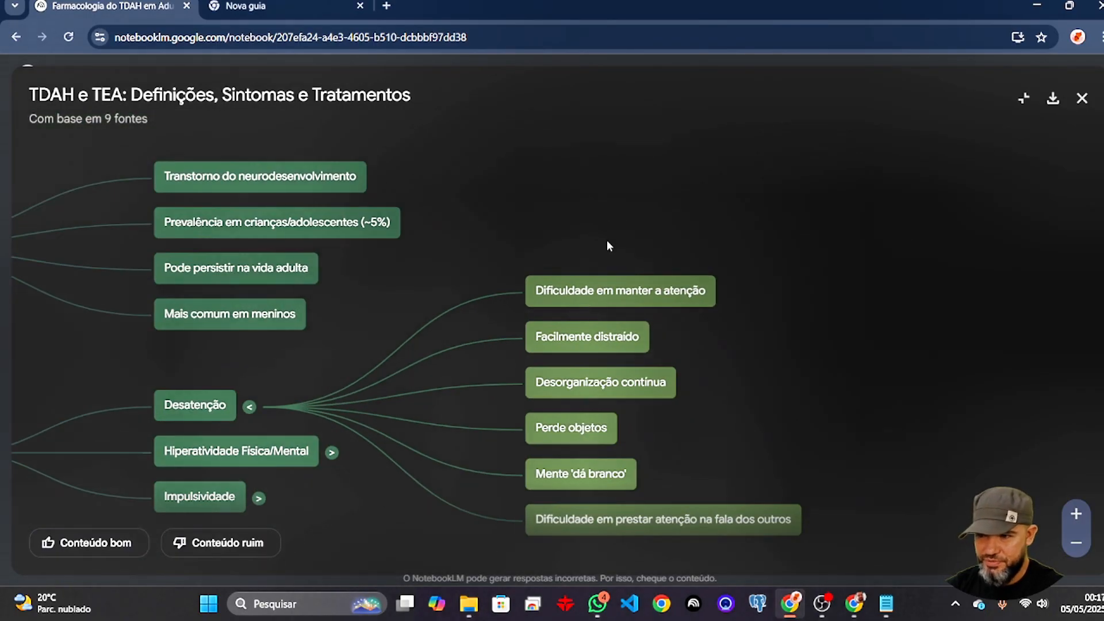
pyautogui.scroll(2, 570, 426)
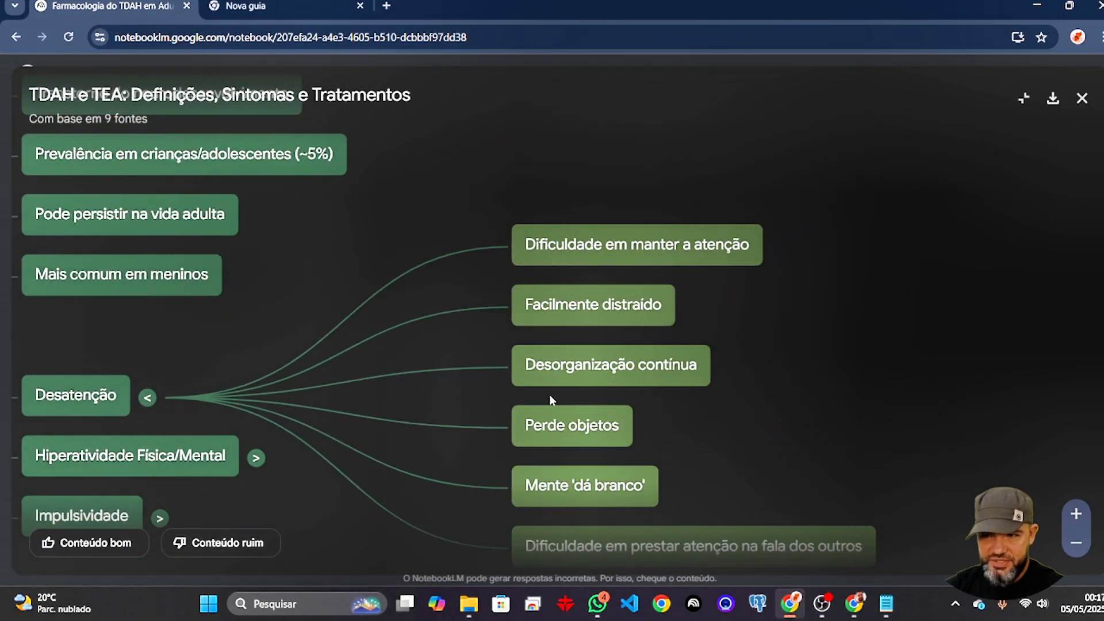
pyautogui.scroll(-1, 740, 334)
pyautogui.scroll(2, 576, 498)
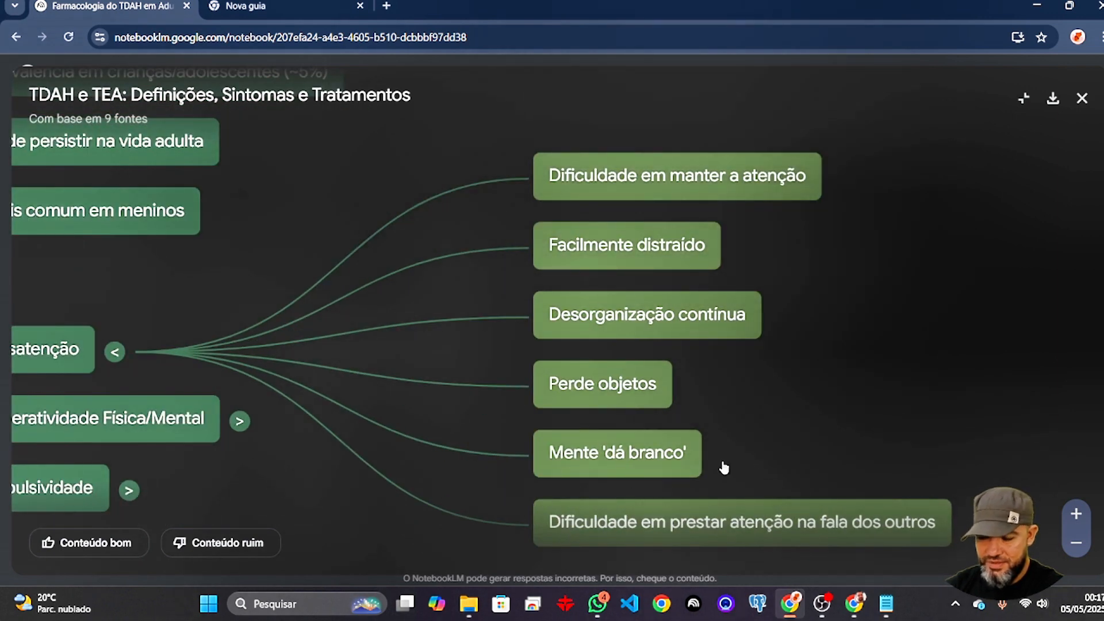
pyautogui.scroll(-2, 722, 464)
pyautogui.scroll(-1, 748, 495)
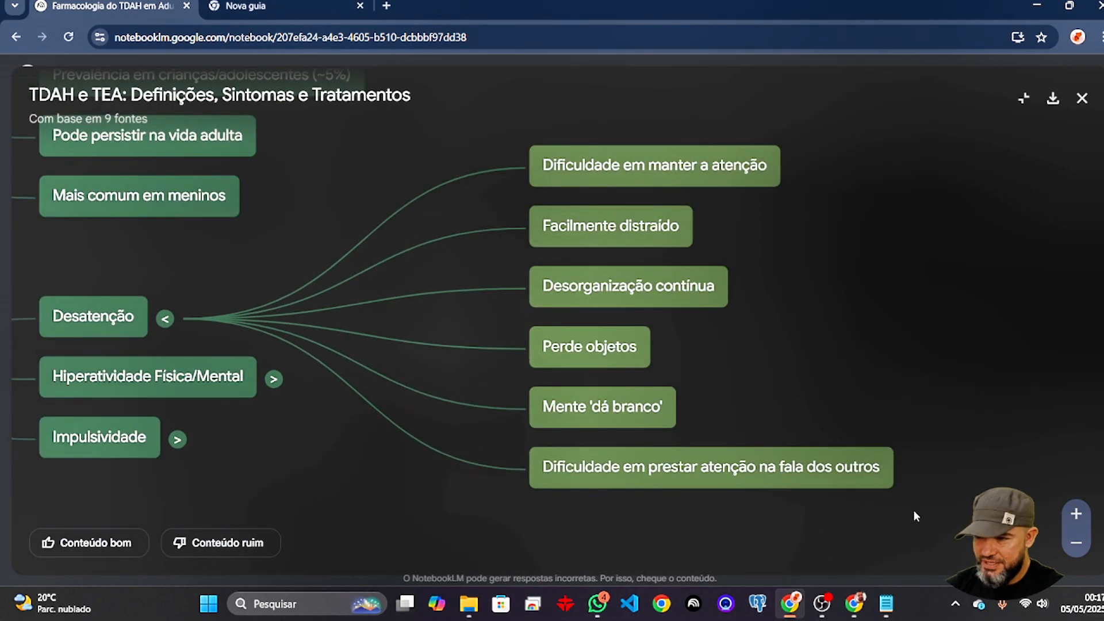
pyautogui.scroll(-3, 907, 326)
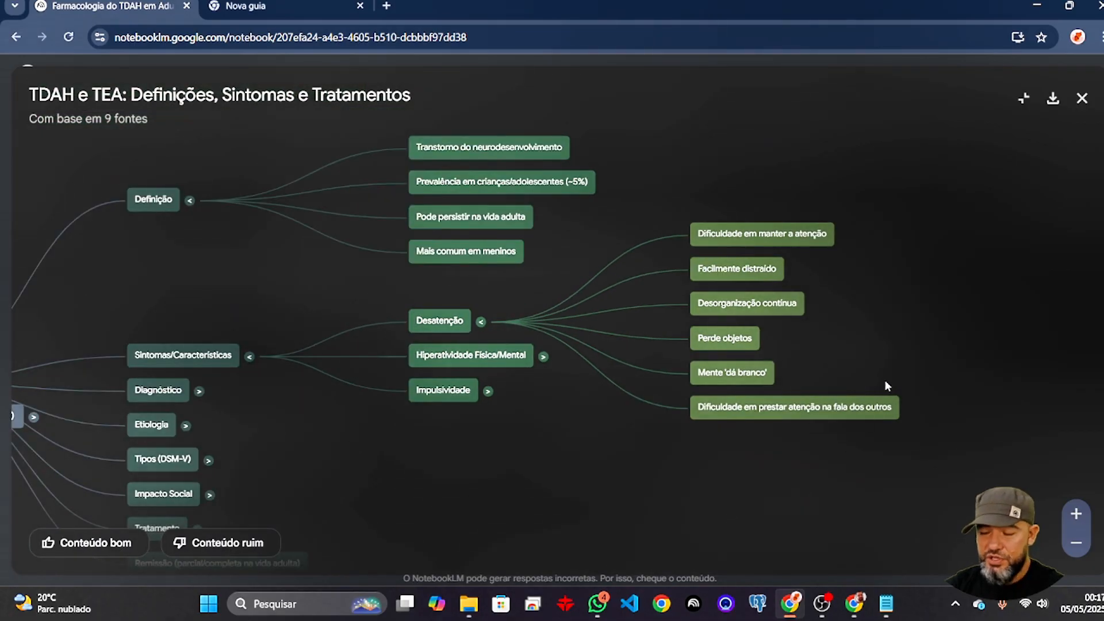
pyautogui.scroll(-2, 900, 377)
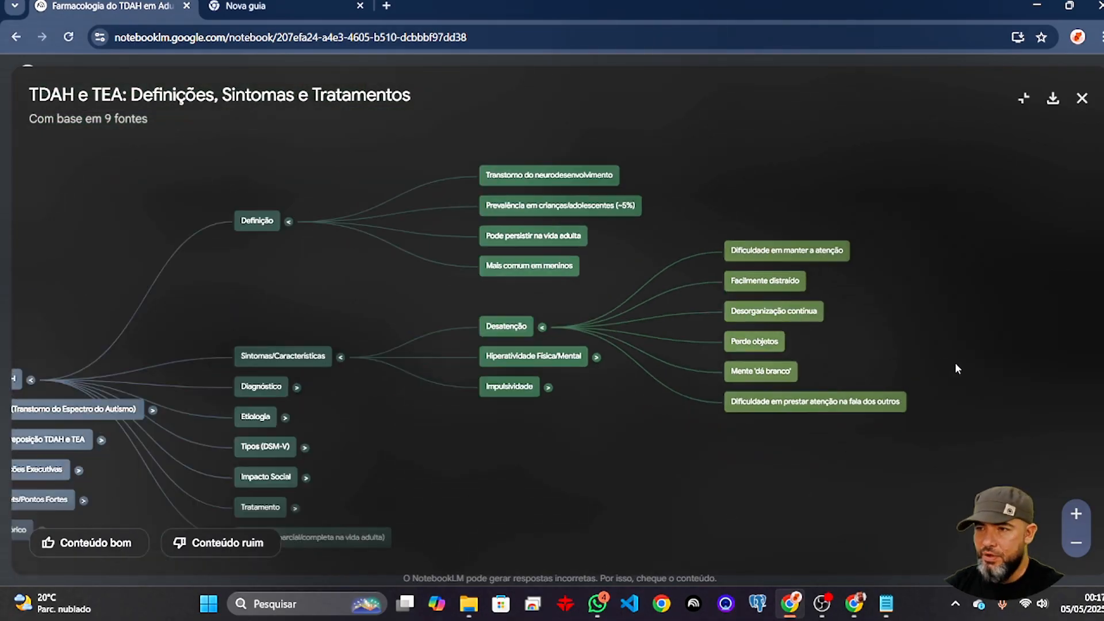
# Step: Compare the mind map's overall structure with its detailed Definição and Sintomas/Características branches
pyautogui.scroll(-2, 988, 322)
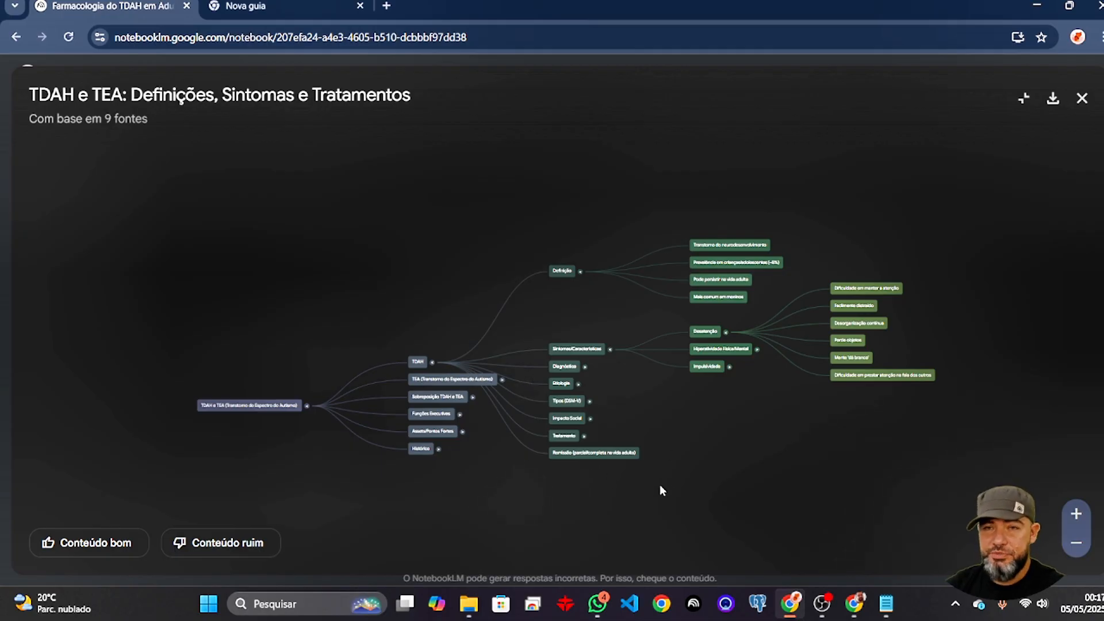
pyautogui.scroll(3, 757, 506)
pyautogui.scroll(4, 1013, 288)
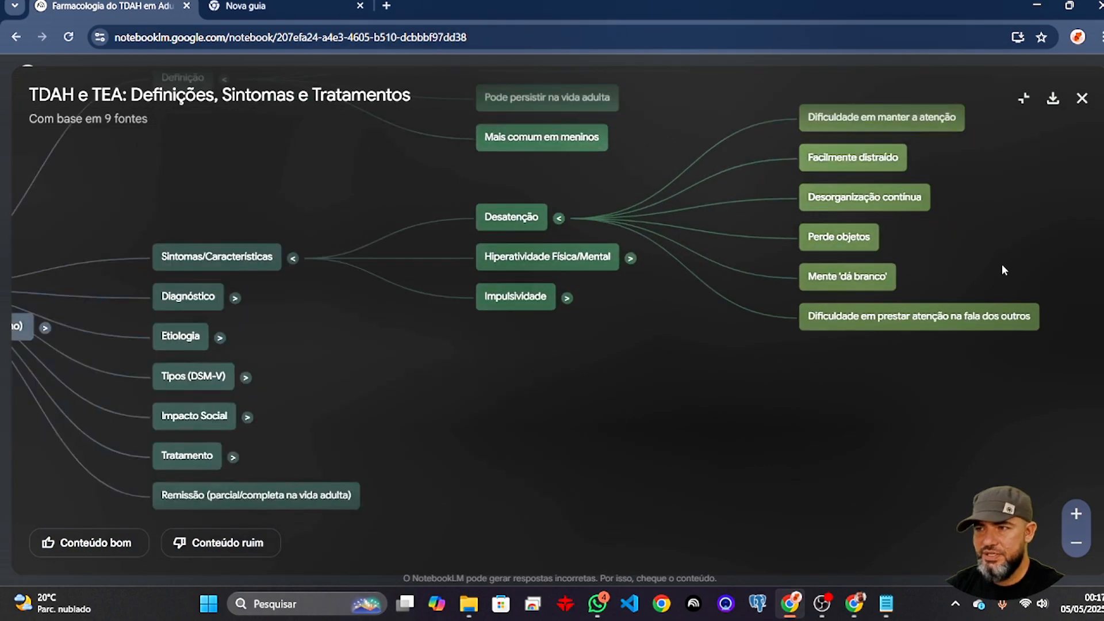
pyautogui.scroll(-2, 863, 477)
pyautogui.scroll(-2, 936, 278)
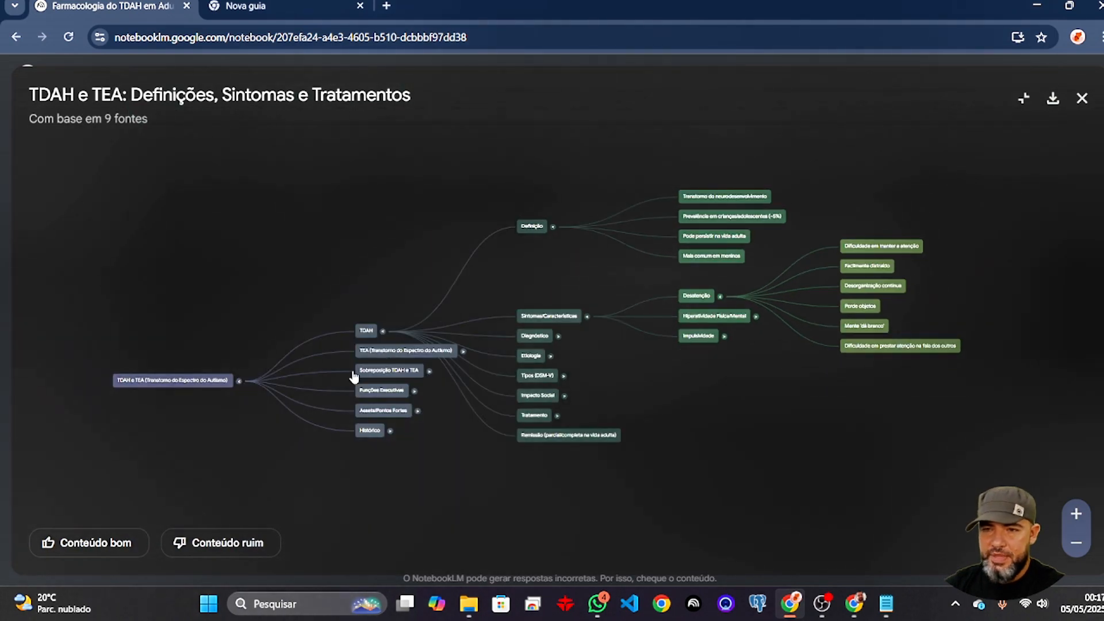
pyautogui.scroll(-2, 119, 366)
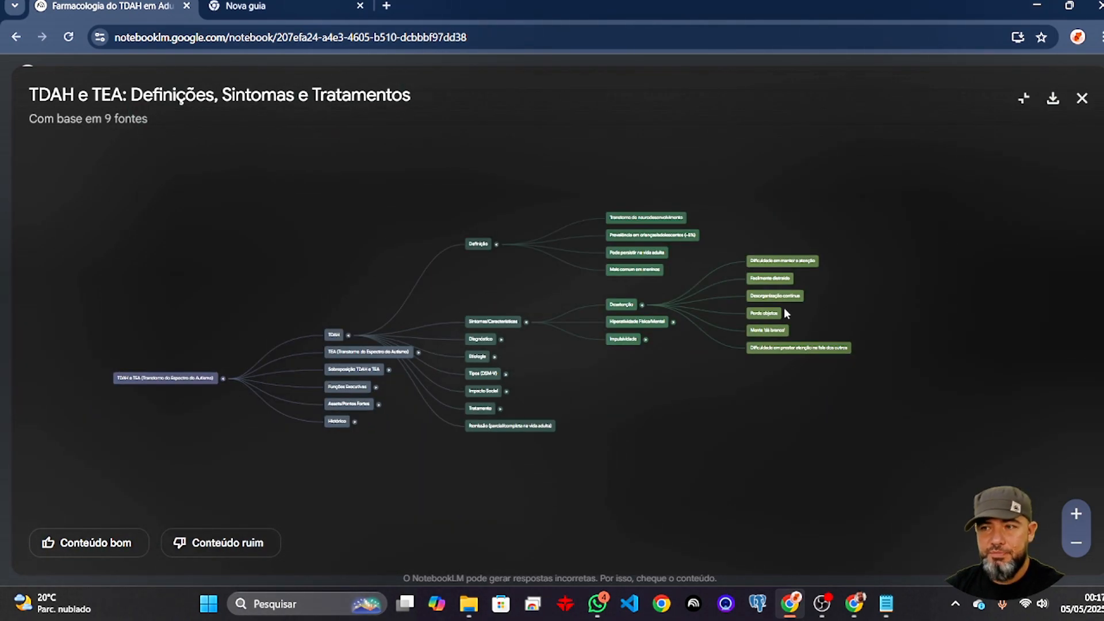
pyautogui.scroll(3, 322, 340)
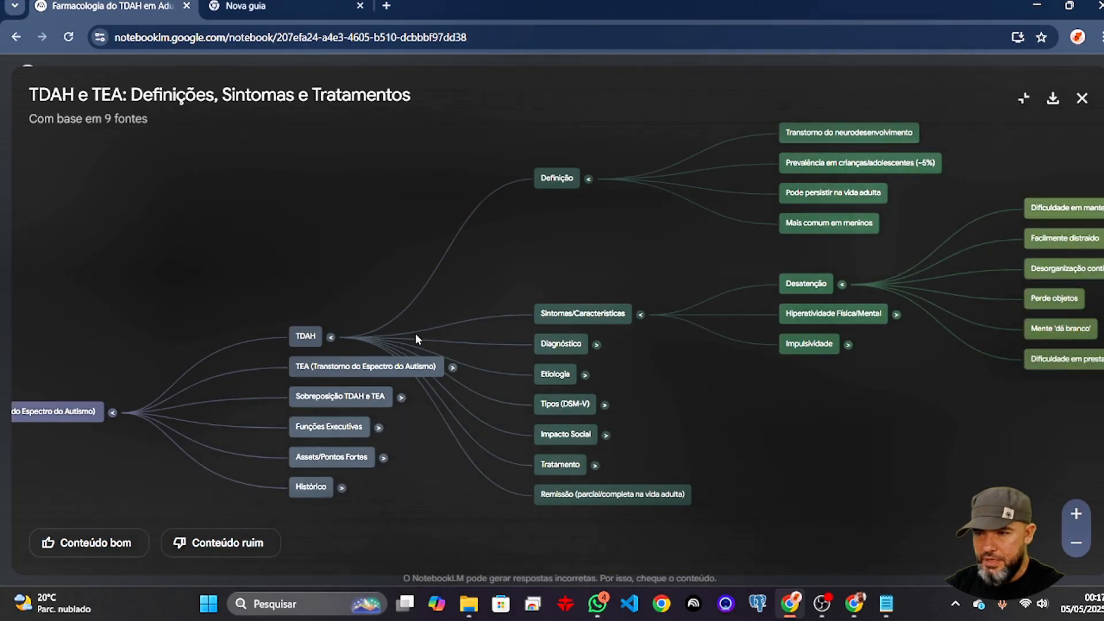
pyautogui.scroll(5, 847, 280)
pyautogui.scroll(-4, 182, 360)
pyautogui.scroll(-2, 733, 338)
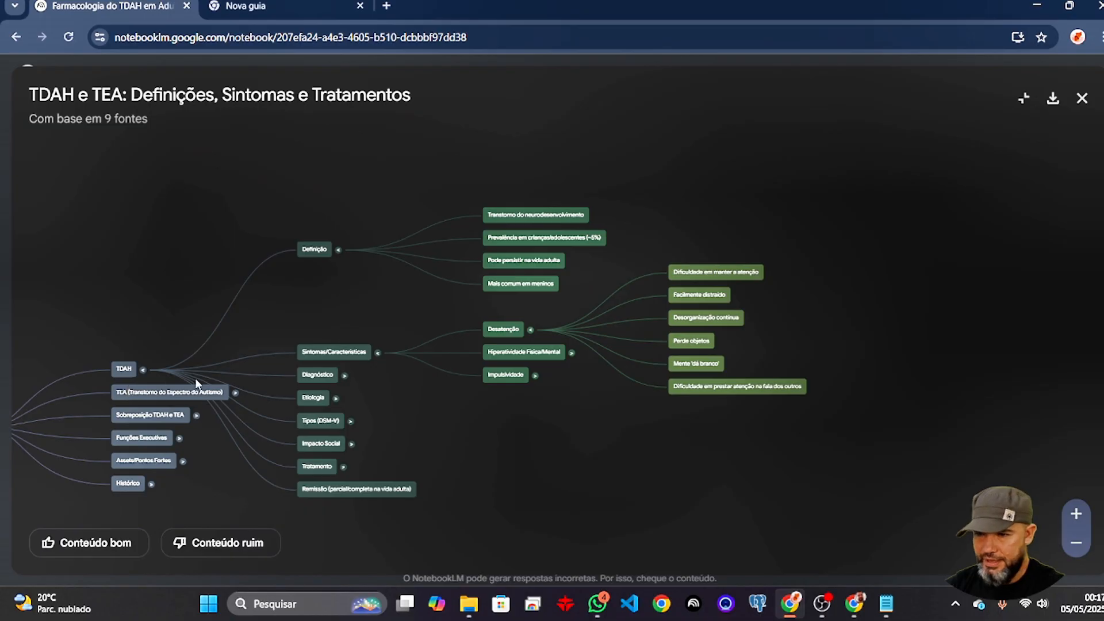
# Step: Query the sources about the Dificuldade em manter a atenção node under Desatenção in the mind map
pyautogui.scroll(2, 808, 268)
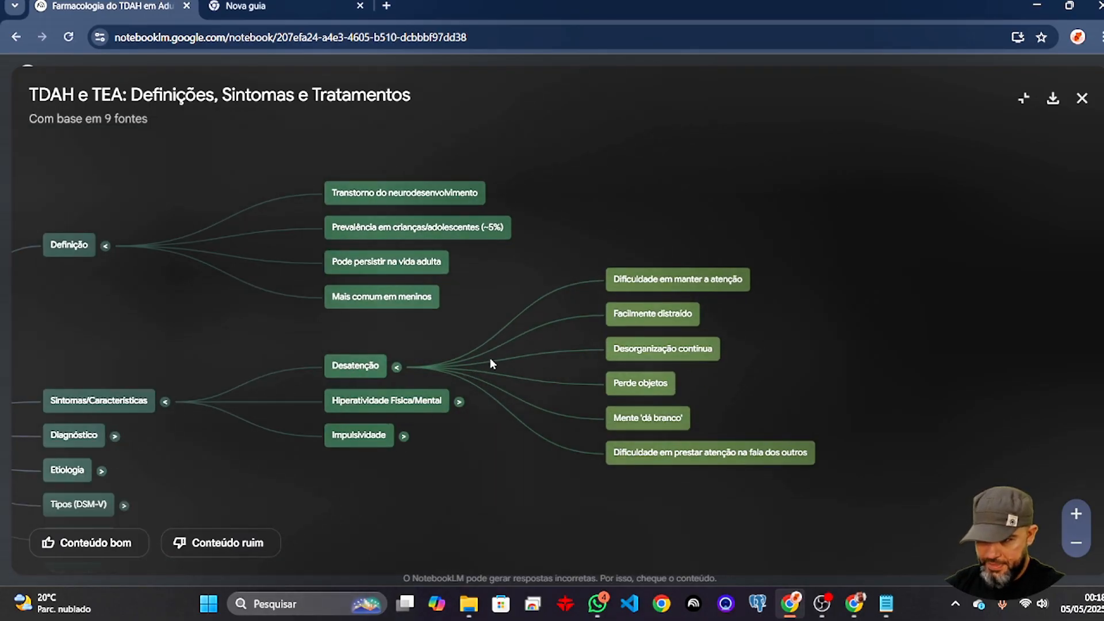
pyautogui.scroll(2, 675, 286)
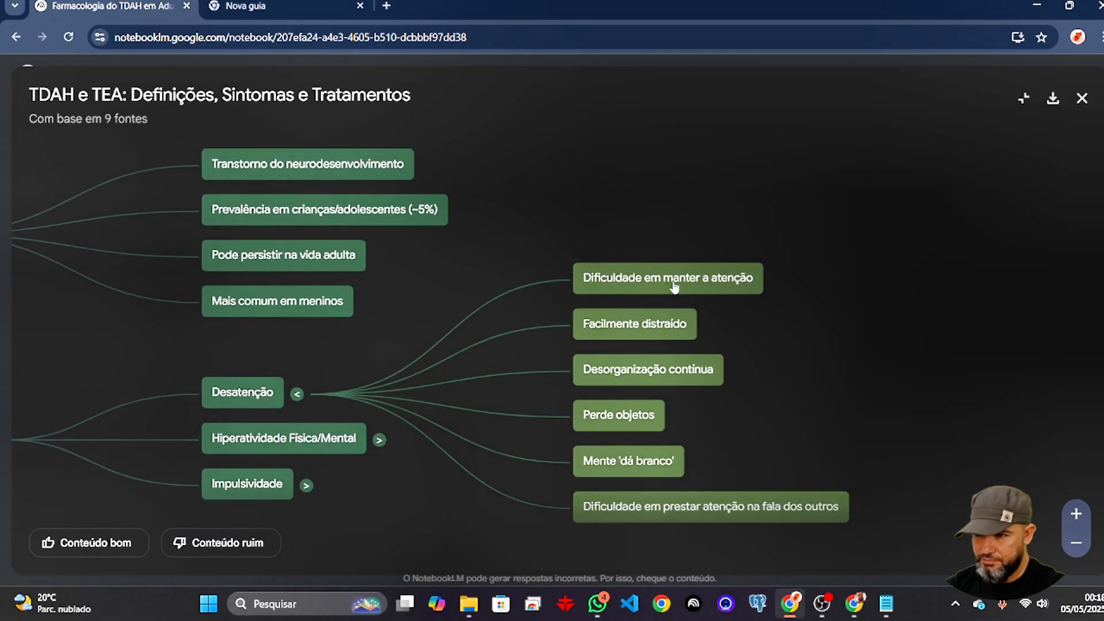
pyautogui.scroll(2, 857, 282)
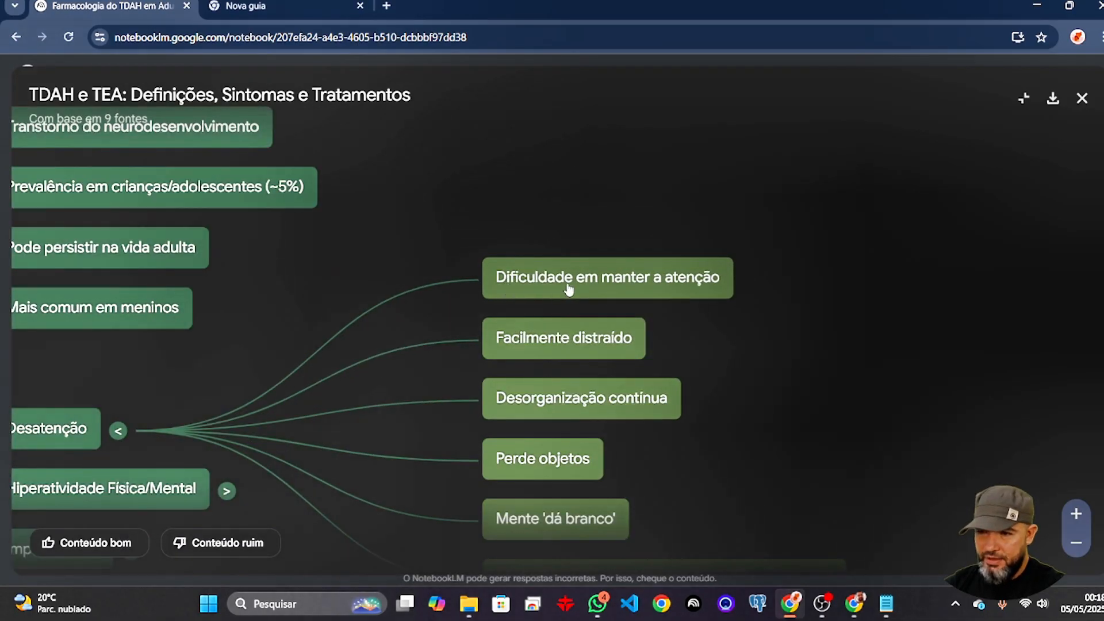
pyautogui.click(692, 286)
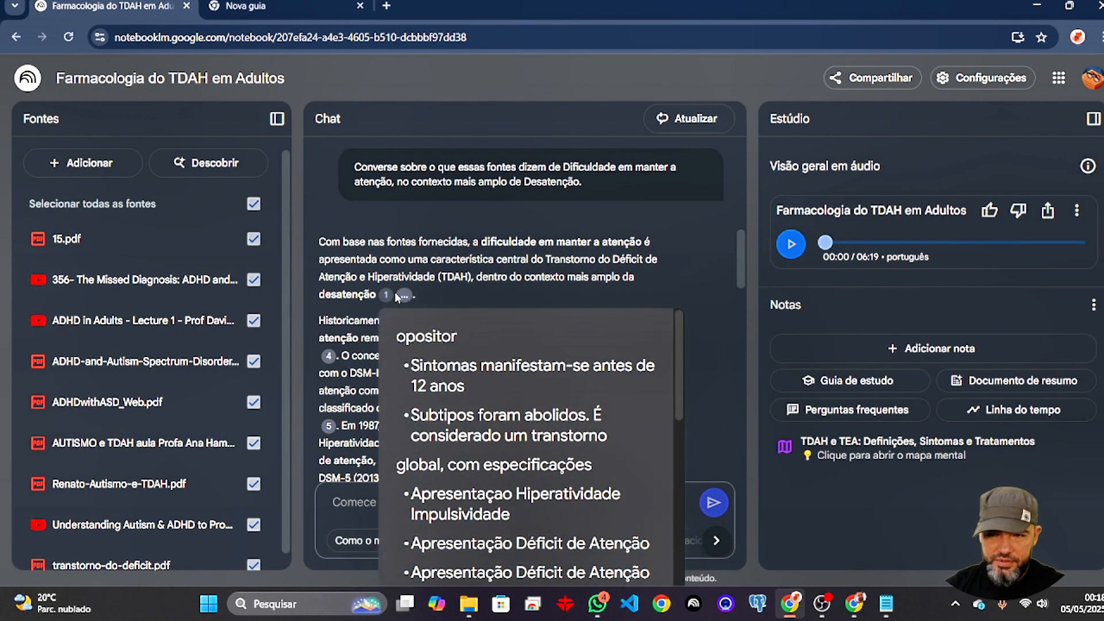
# Step: Read the source excerpt behind citation 1 in the answer's first paragraph and expand the collapsed citations beside it
pyautogui.moveTo(388, 301)
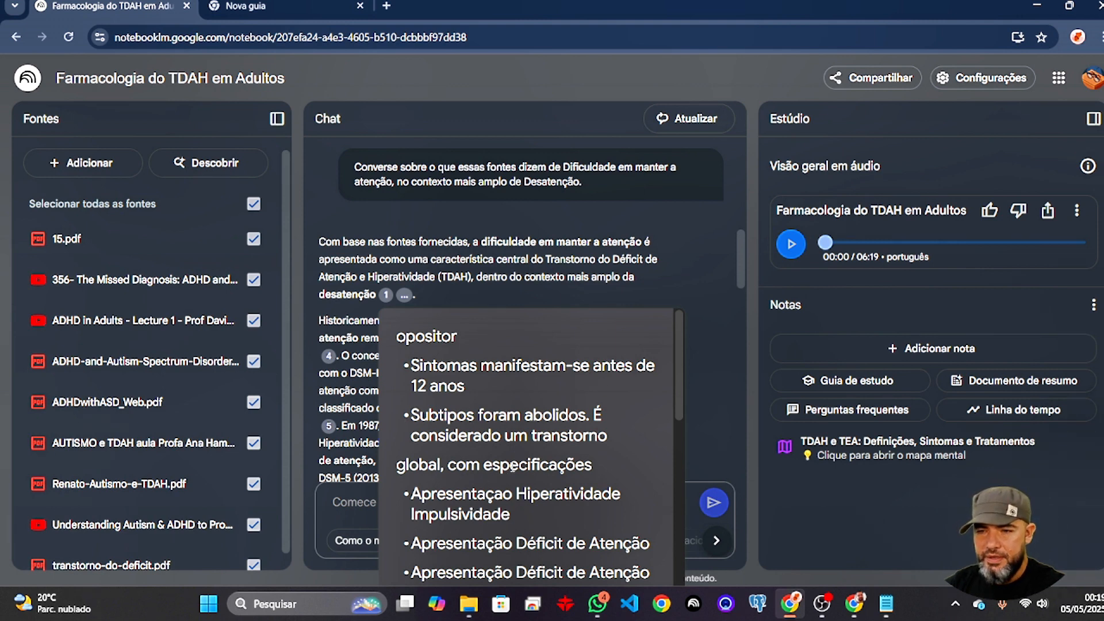
pyautogui.scroll(-10, 513, 466)
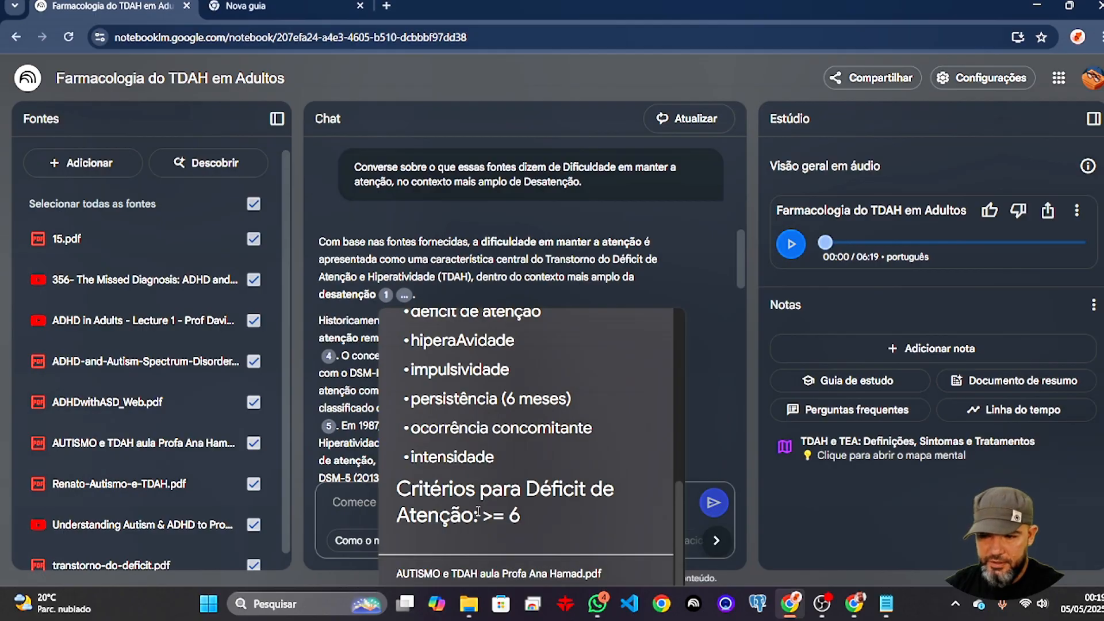
pyautogui.scroll(10, 478, 511)
pyautogui.click(405, 296)
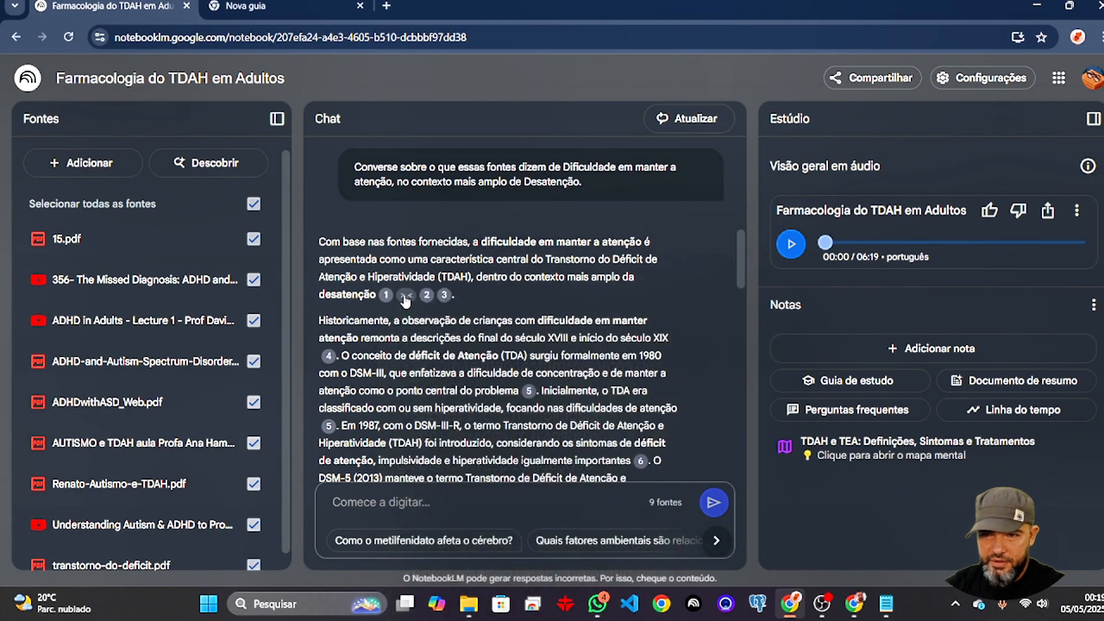
# Step: Open citation 2 of the answer's first paragraph and read the highlighted Tipos de TDAH passage in its source
pyautogui.click(426, 295)
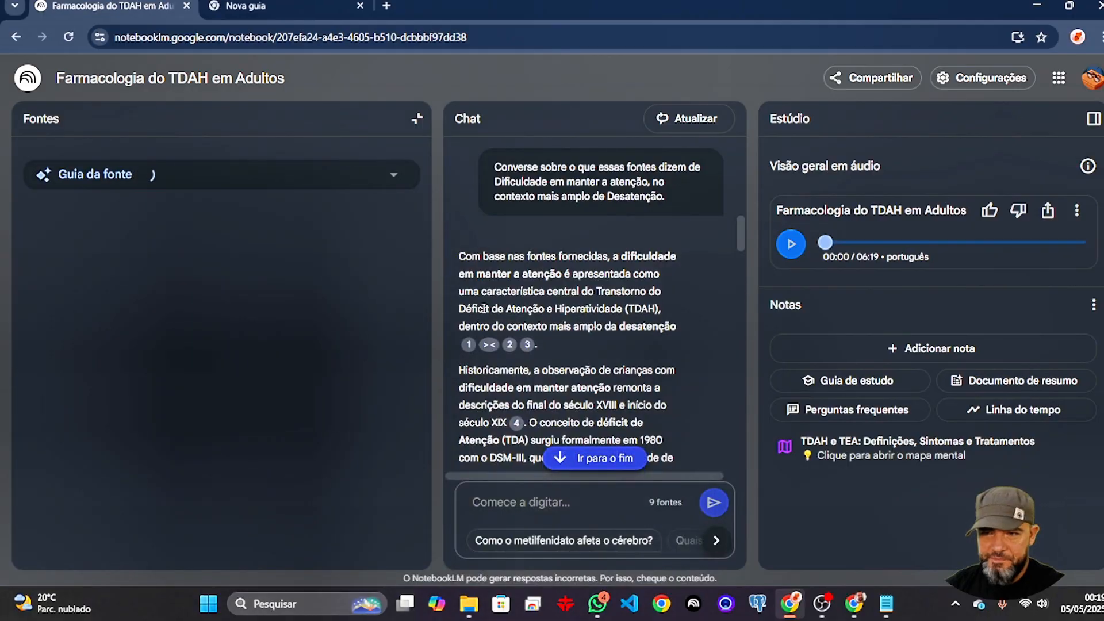
pyautogui.moveTo(511, 352)
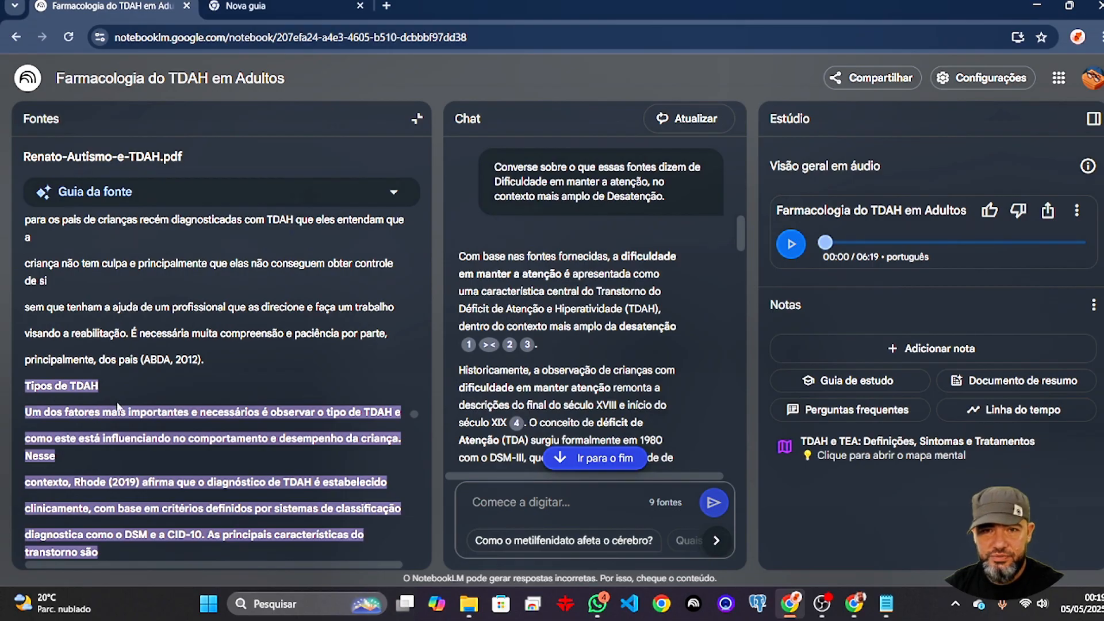
pyautogui.scroll(-1, 118, 406)
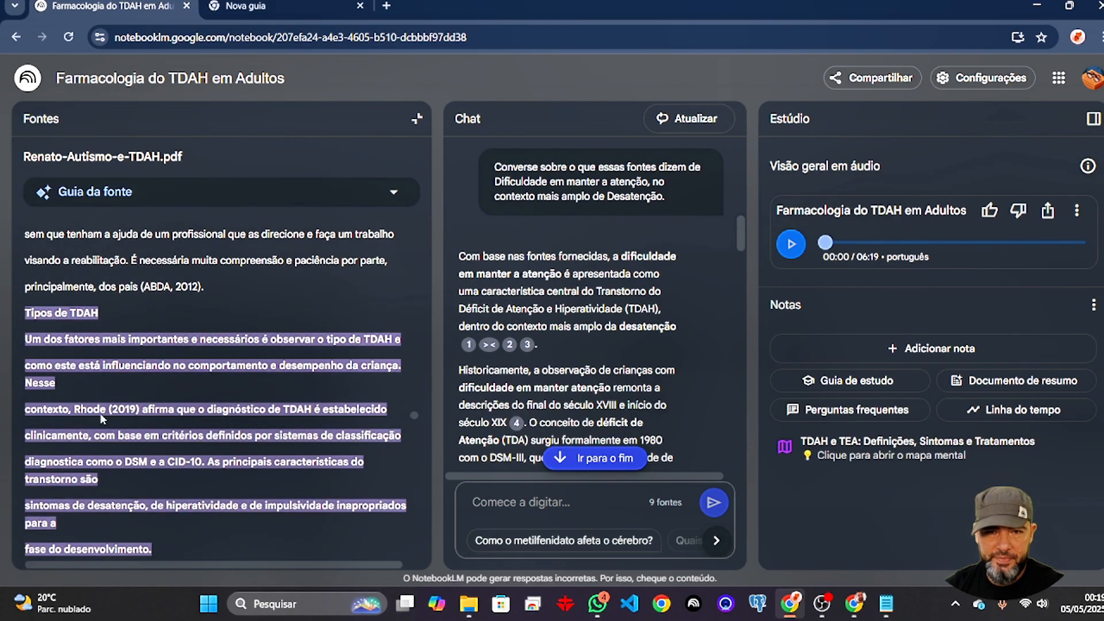
pyautogui.scroll(4, 160, 401)
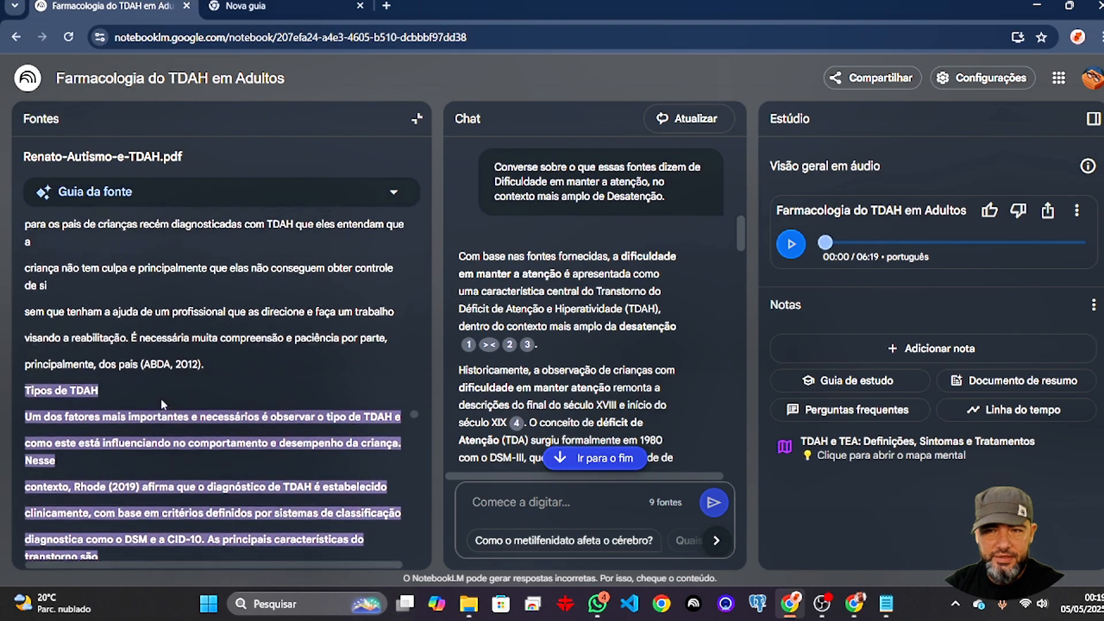
pyautogui.scroll(-6, 149, 437)
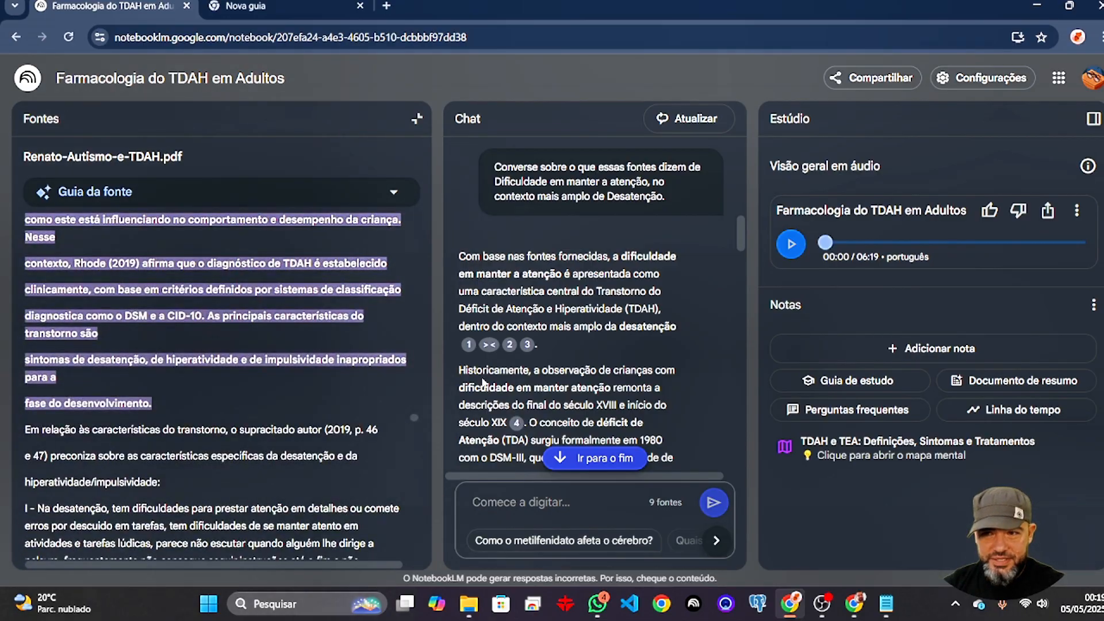
# Step: Open citation 3 of the same paragraph and read the highlighted passage in transtorno-do-deficit.pdf
pyautogui.click(529, 346)
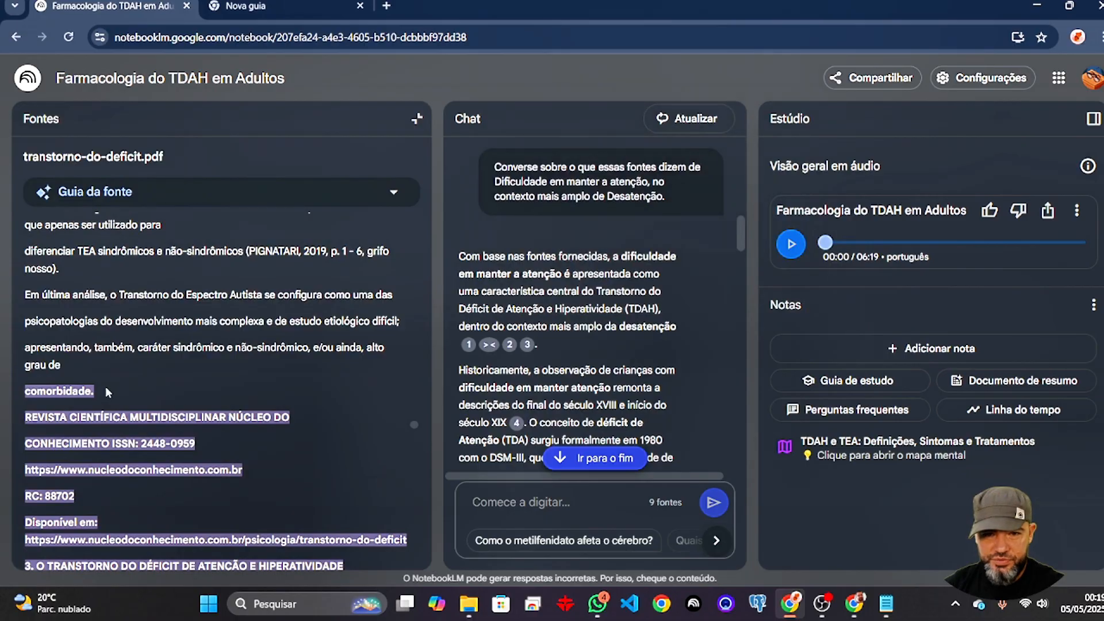
pyautogui.scroll(-1, 105, 392)
pyautogui.scroll(-2, 173, 353)
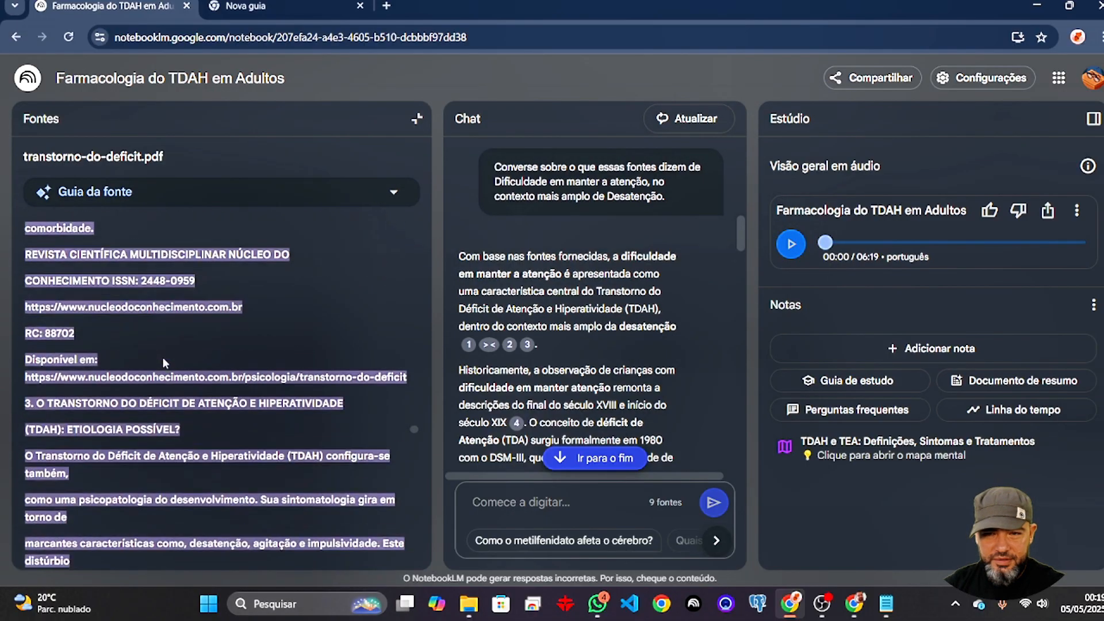
pyautogui.scroll(1, 123, 345)
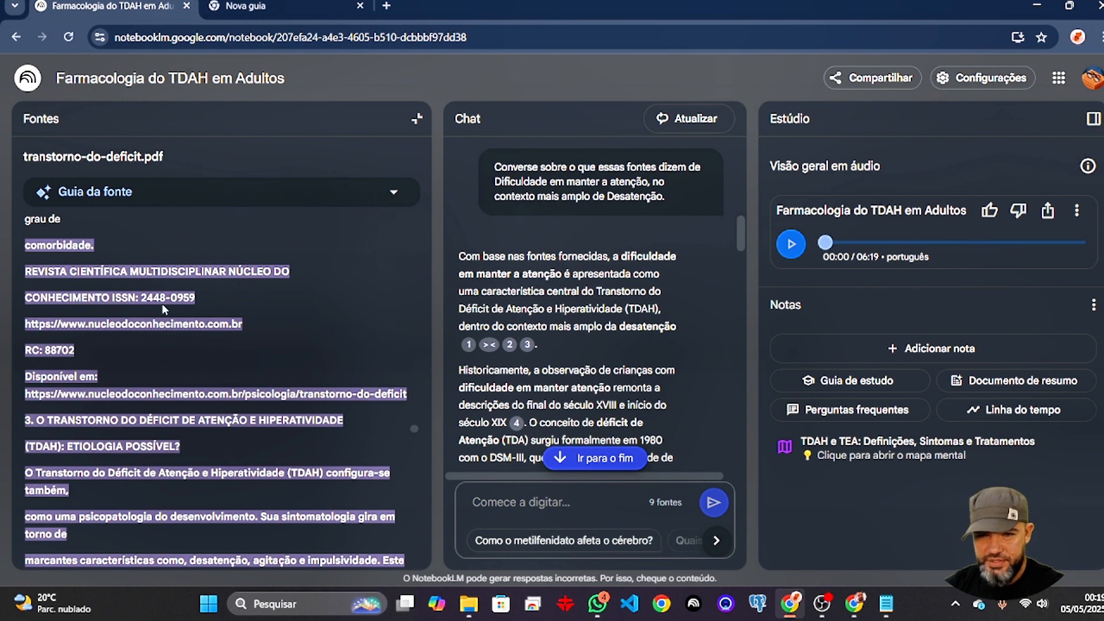
pyautogui.scroll(-1, 158, 312)
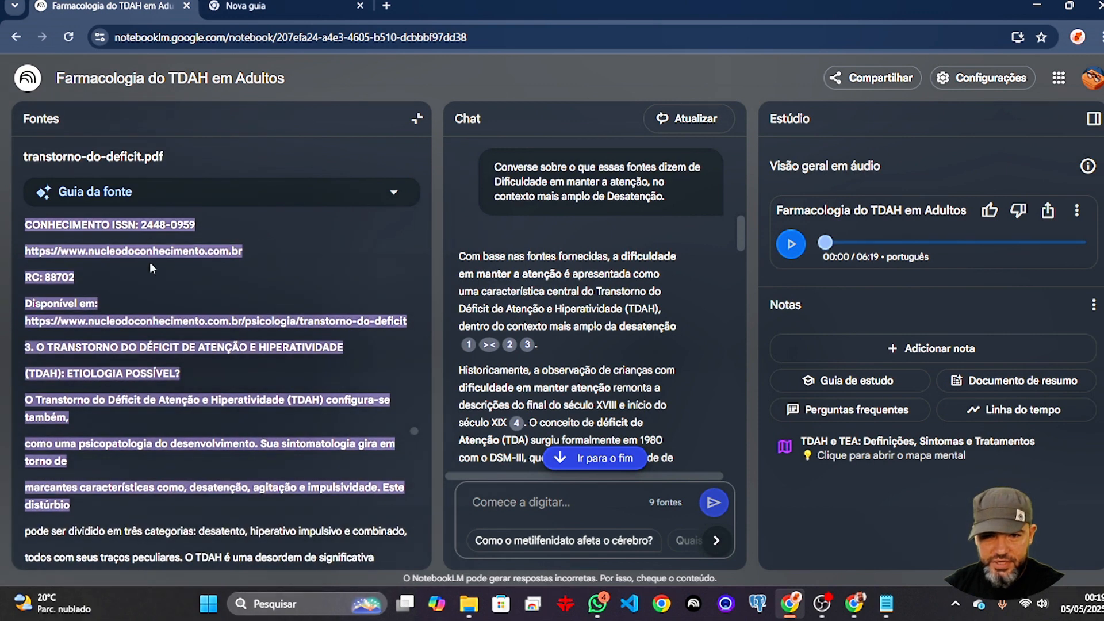
pyautogui.scroll(-2, 152, 268)
pyautogui.scroll(1, 165, 420)
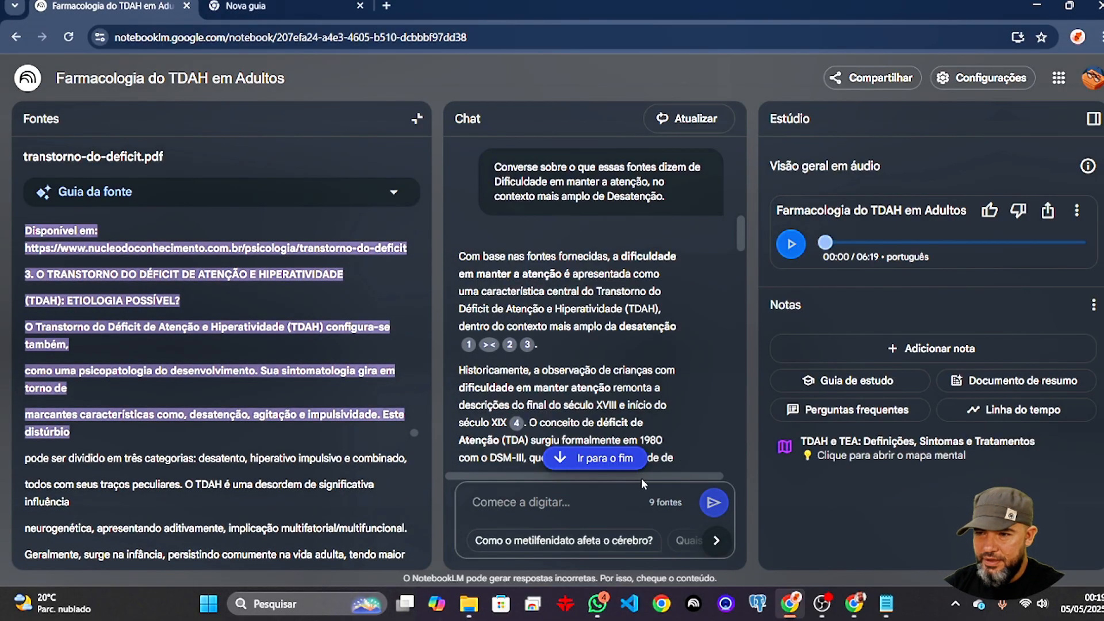
# Step: Go to the end of the chat answer, close the source view and read the closing paragraphs on diagnosis and concentration
pyautogui.click(632, 463)
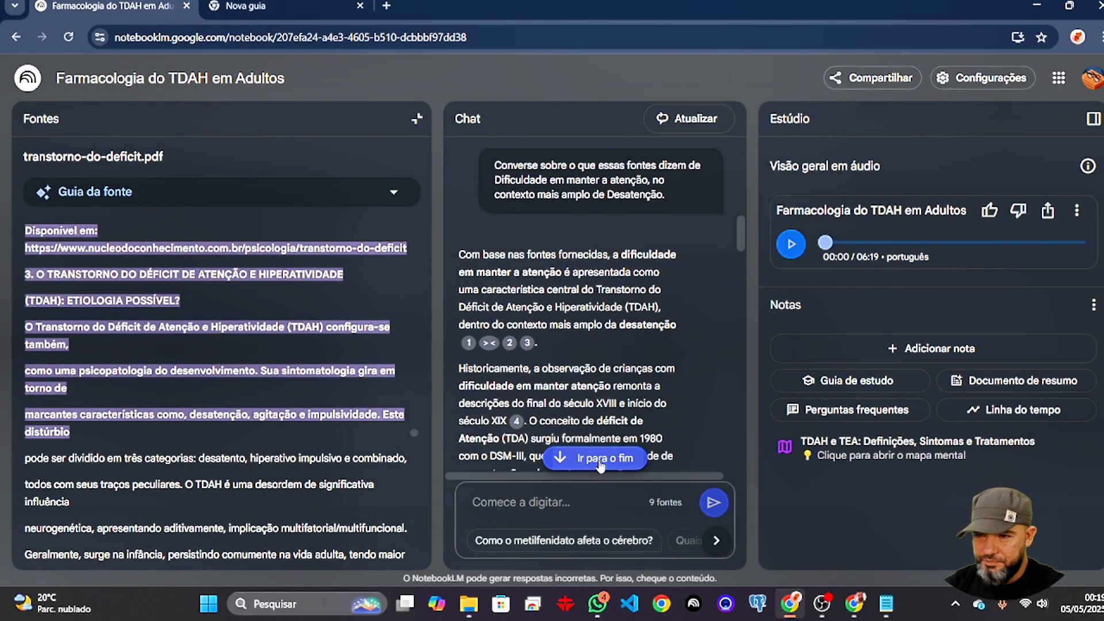
pyautogui.click(416, 119)
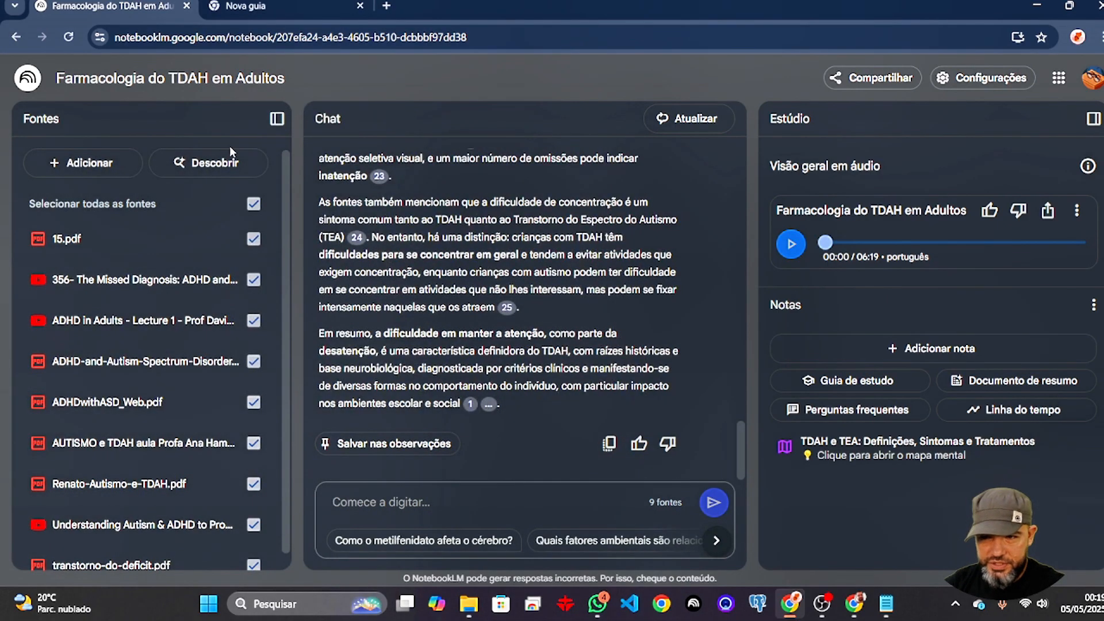
pyautogui.scroll(1, 533, 357)
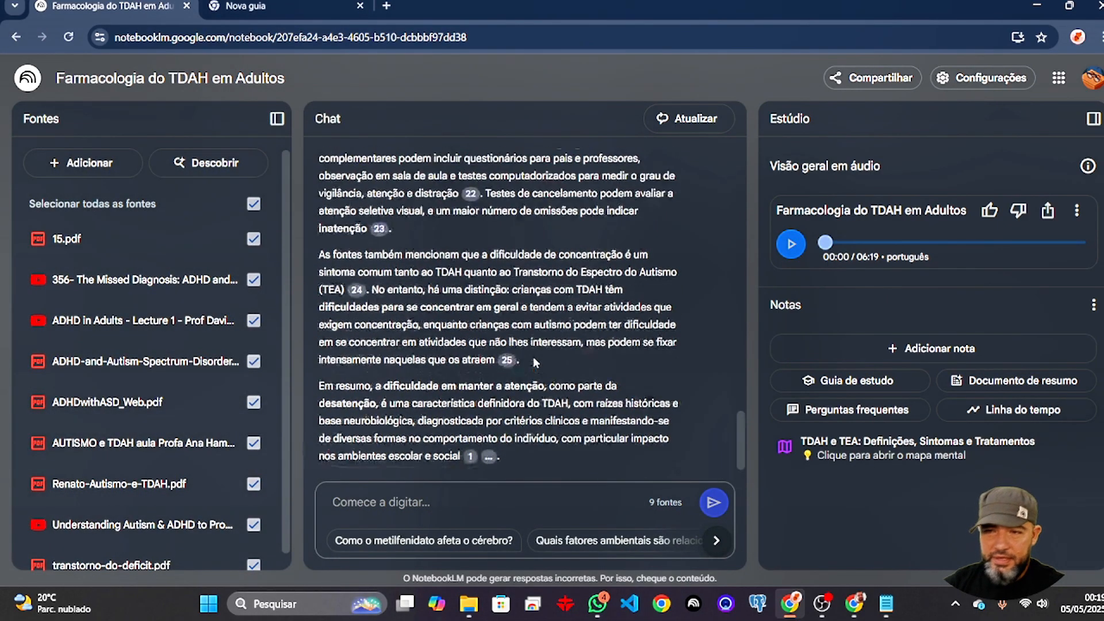
pyautogui.scroll(3, 535, 345)
pyautogui.scroll(-1, 536, 336)
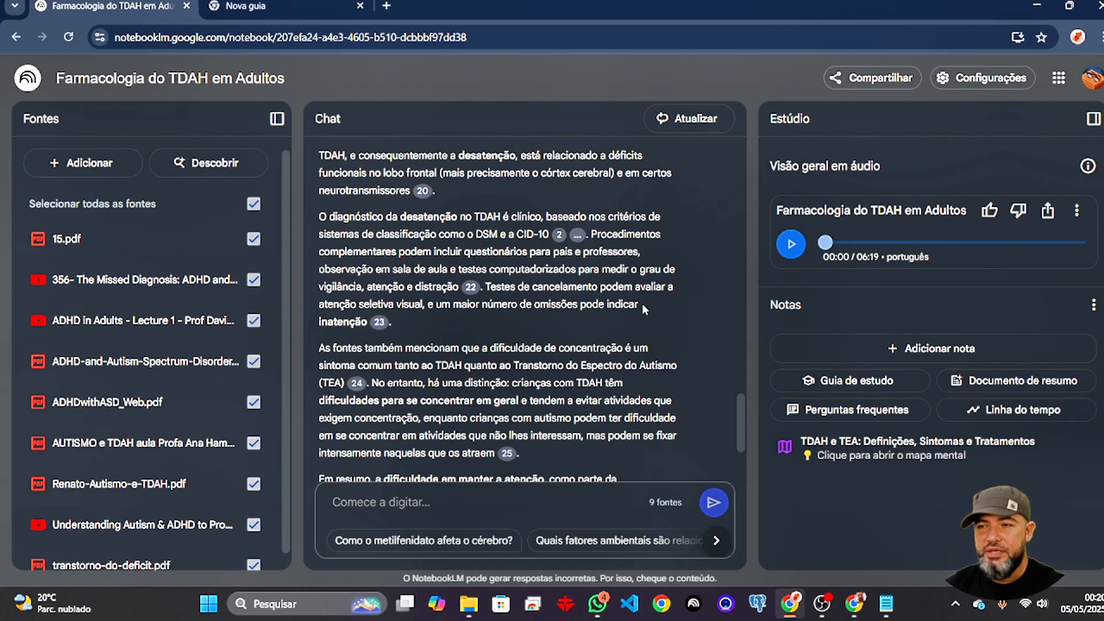
# Step: Reopen the mind map TDAH e TEA: Definições, Sintomas e Tratamentos, expand its Histórico branch to view it, and close the map
pyautogui.click(860, 452)
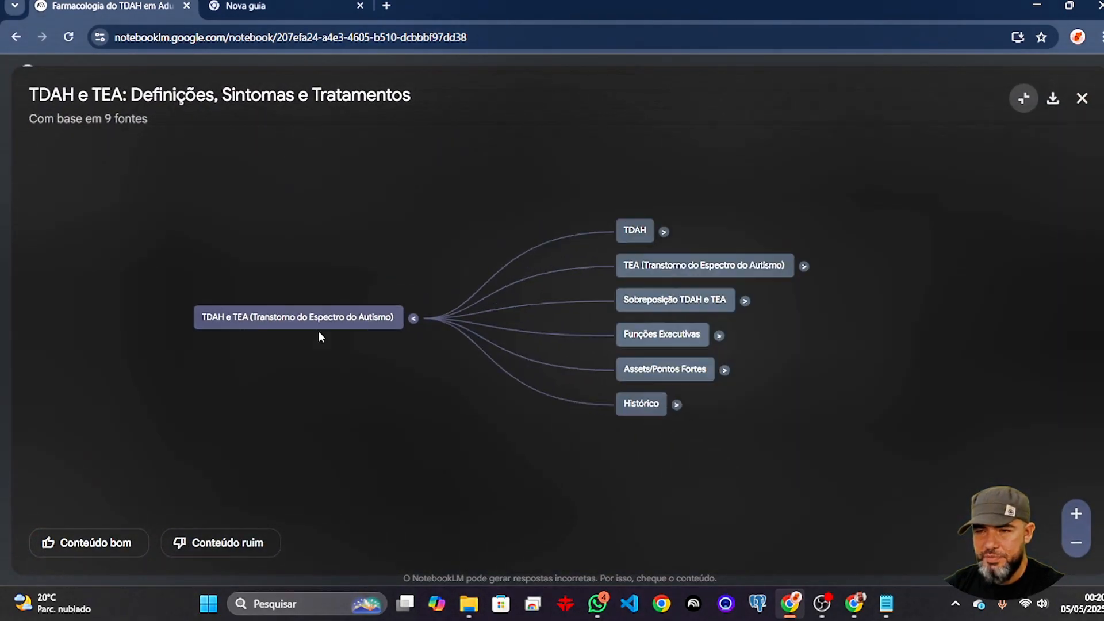
pyautogui.click(678, 406)
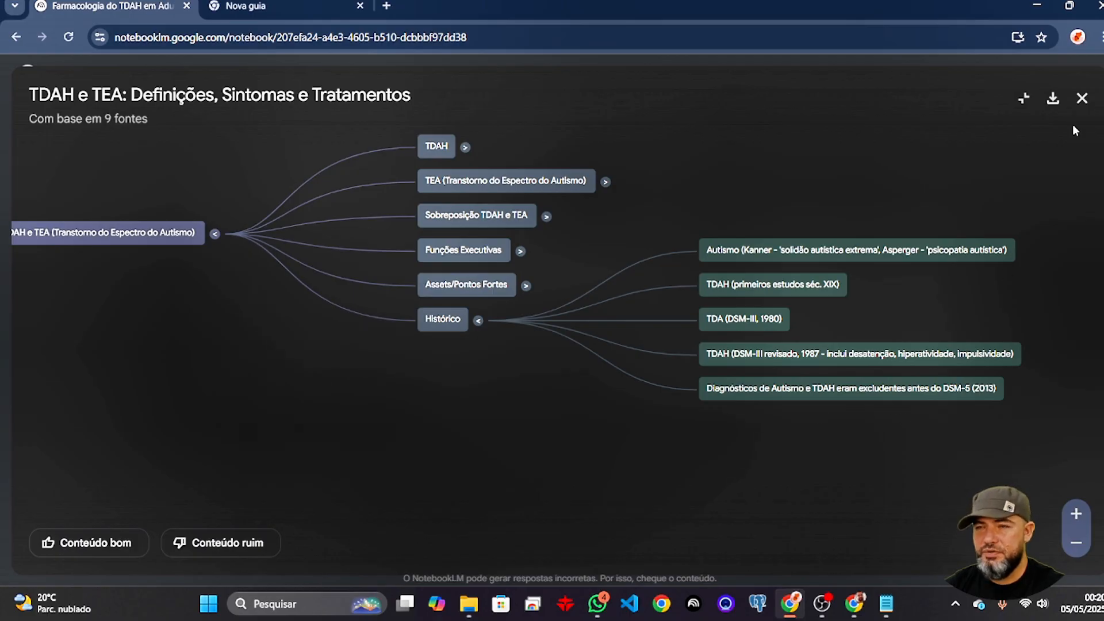
pyautogui.click(1082, 98)
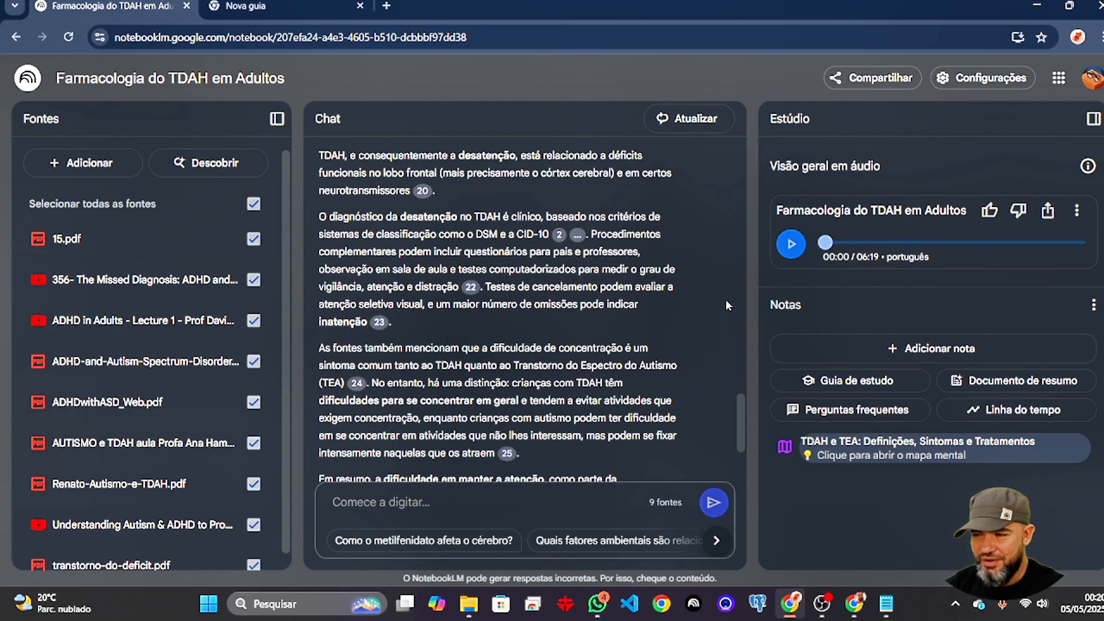
# Step: Go to the end of the chat answer, read its closing summary and browse the suggested follow-up questions
pyautogui.scroll(-3, 661, 365)
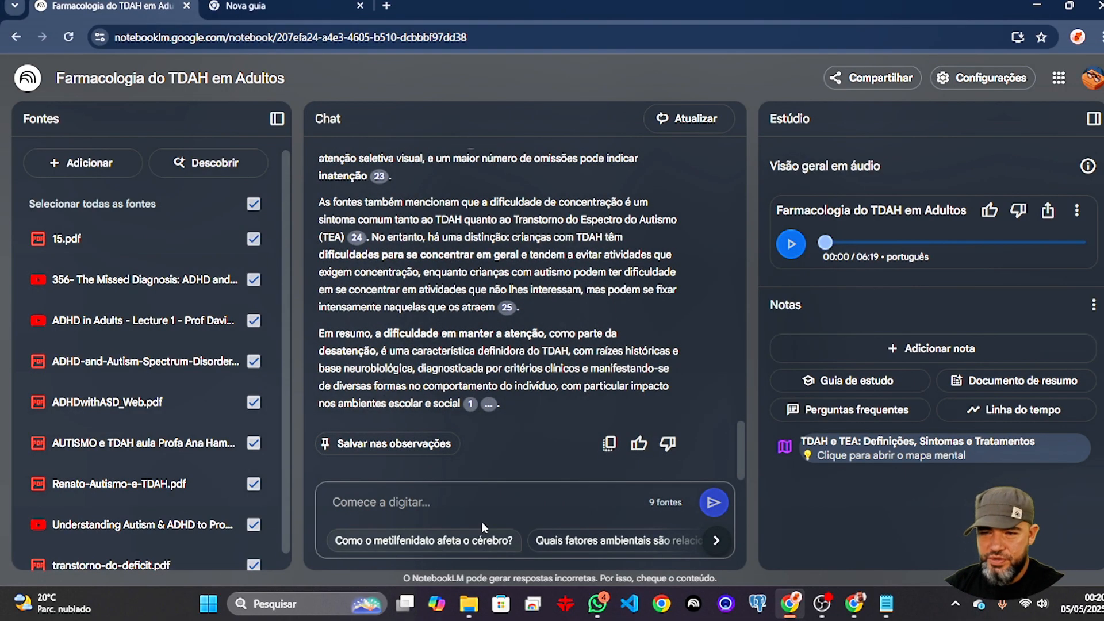
pyautogui.click(367, 509)
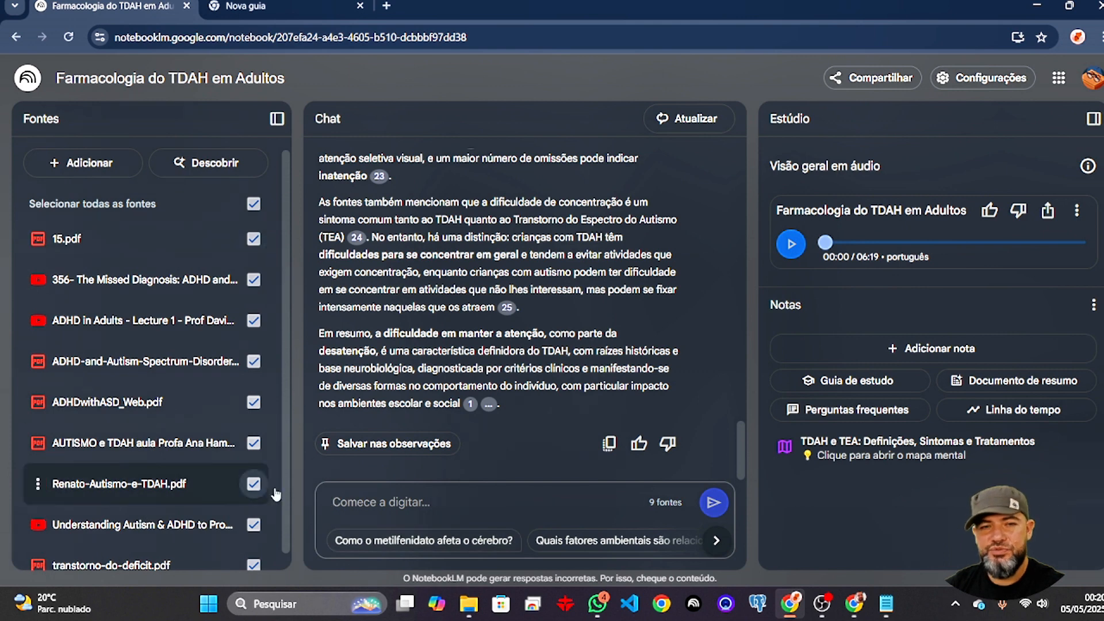
pyautogui.click(718, 544)
pyautogui.click(333, 540)
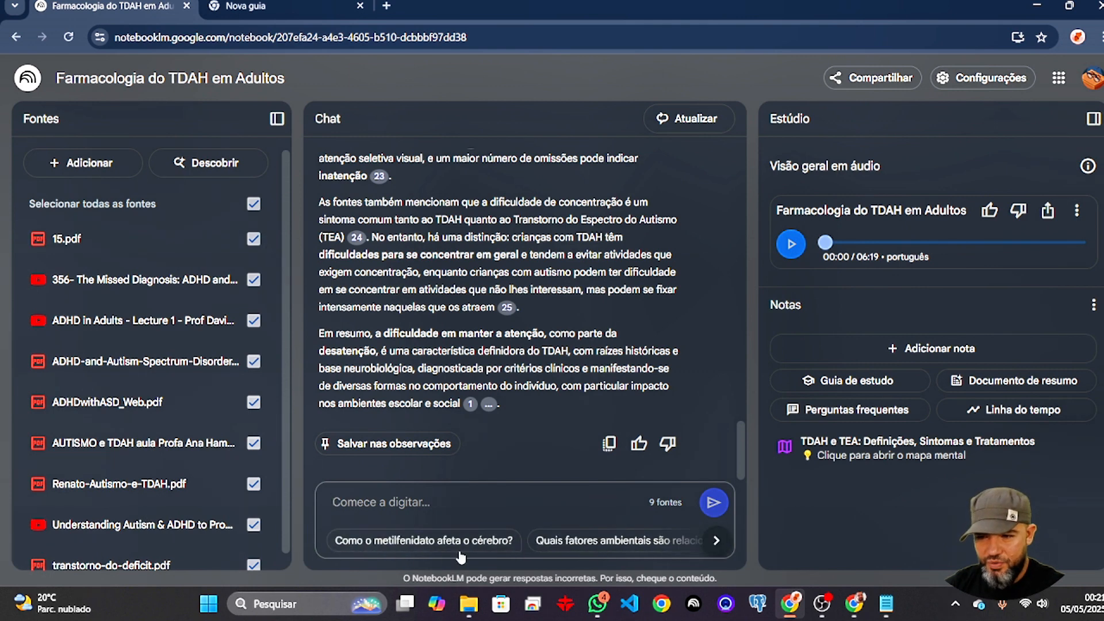
pyautogui.click(717, 540)
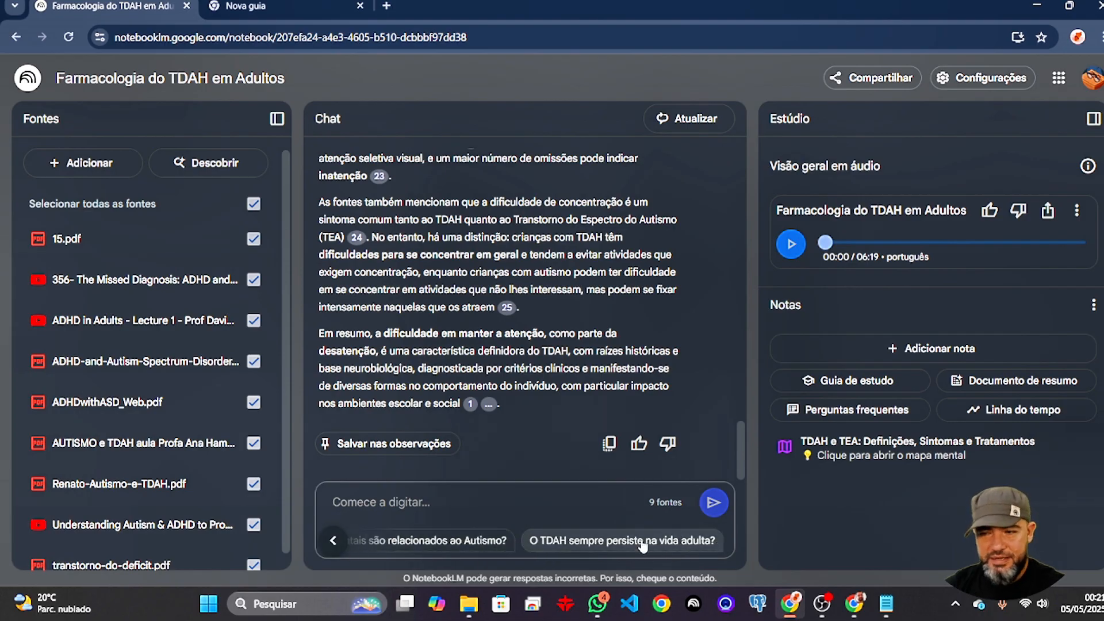
# Step: Ask the chat "qual a diferença entre o tdah e o autismo?"
pyautogui.click(423, 502)
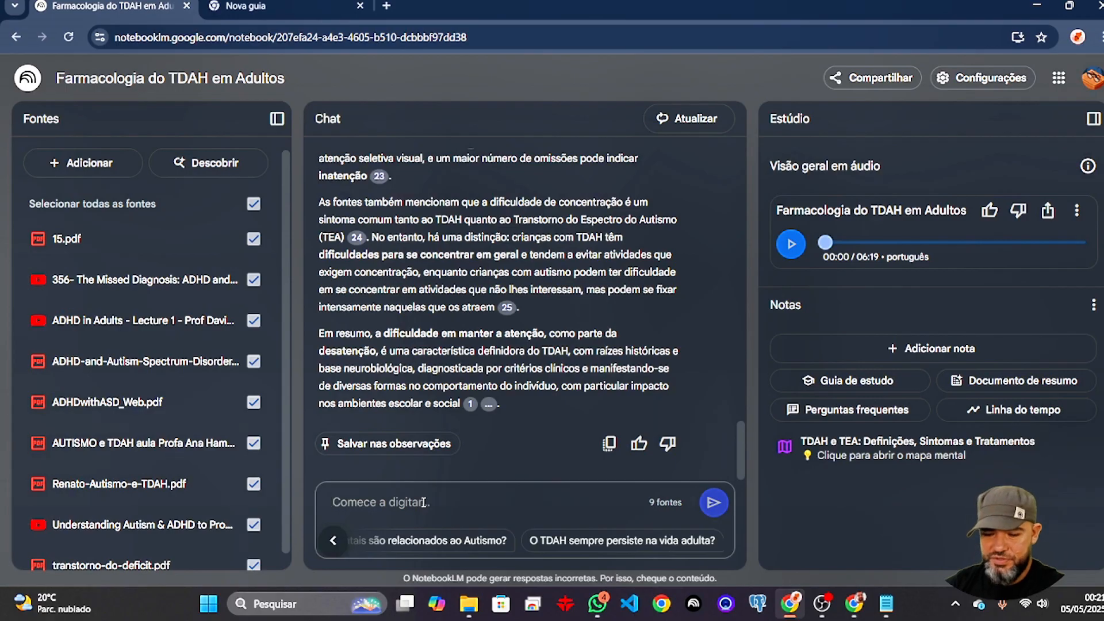
pyautogui.write('qua')
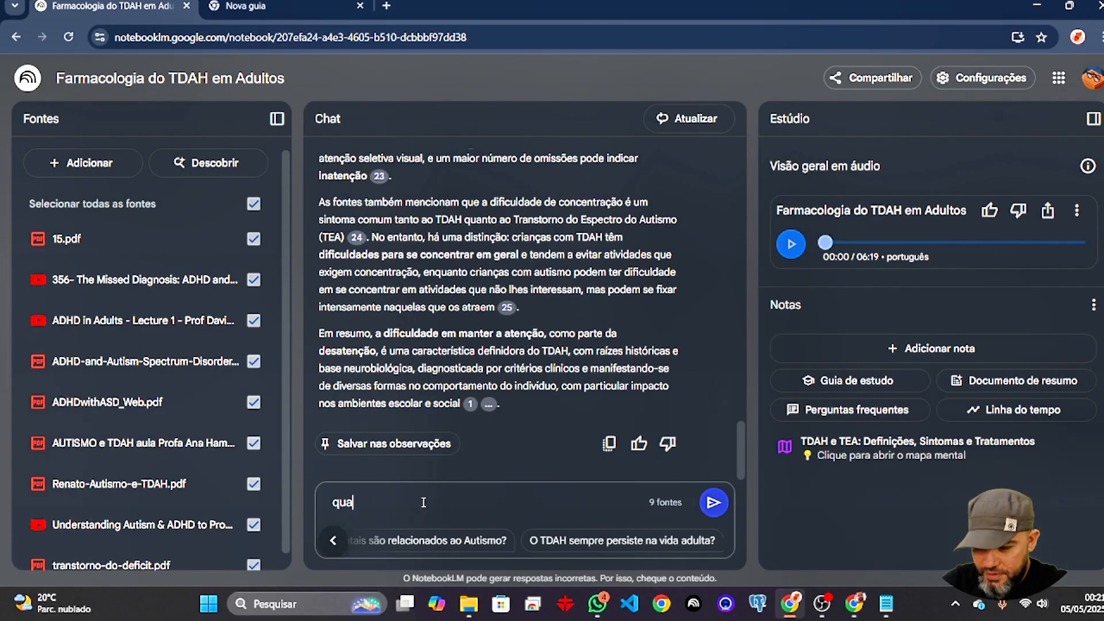
pyautogui.write('l a diferen')
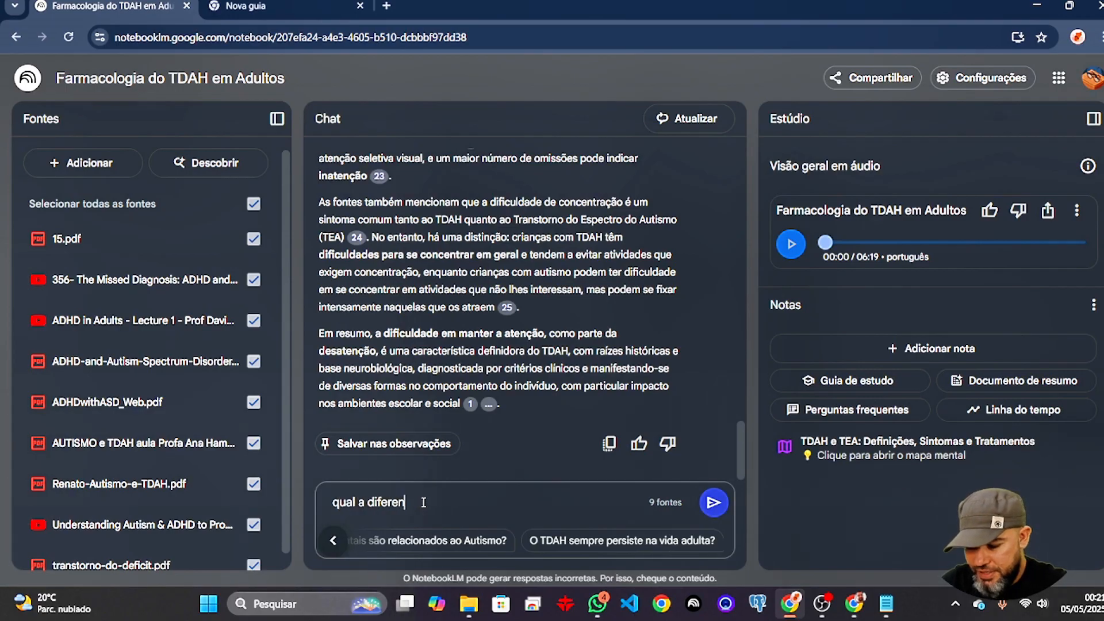
pyautogui.write('ça ente')
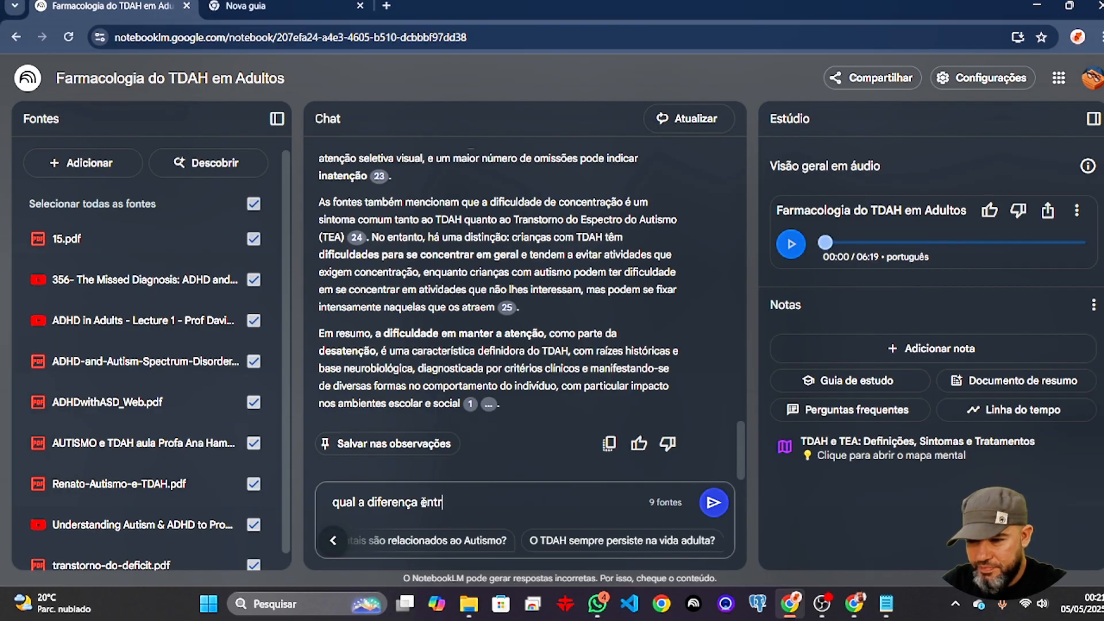
pyautogui.write('e o t')
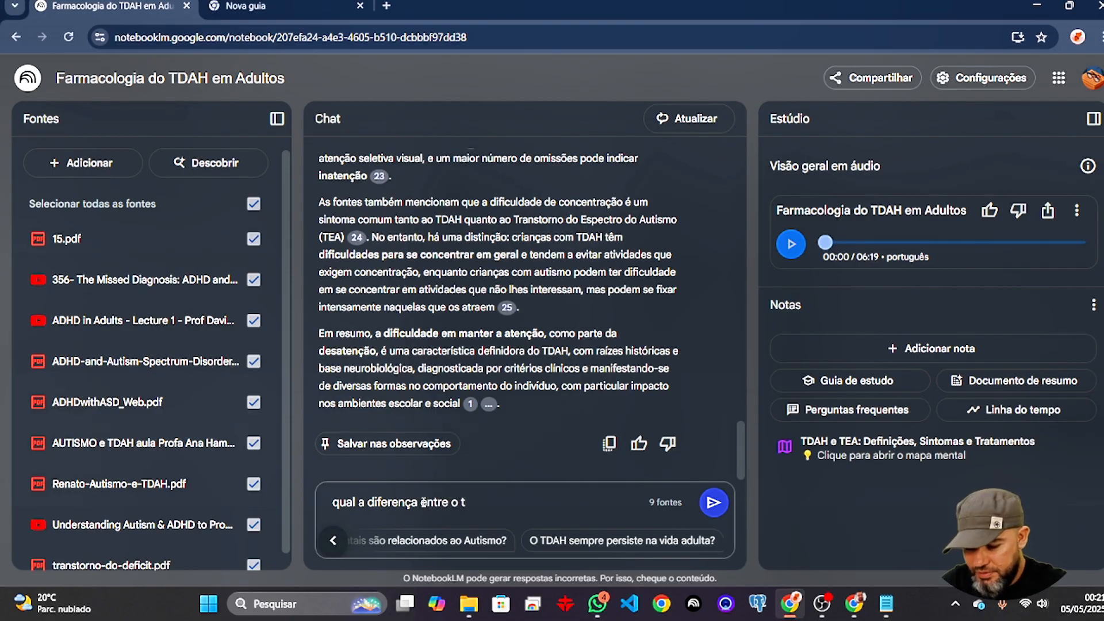
pyautogui.write('dah e o')
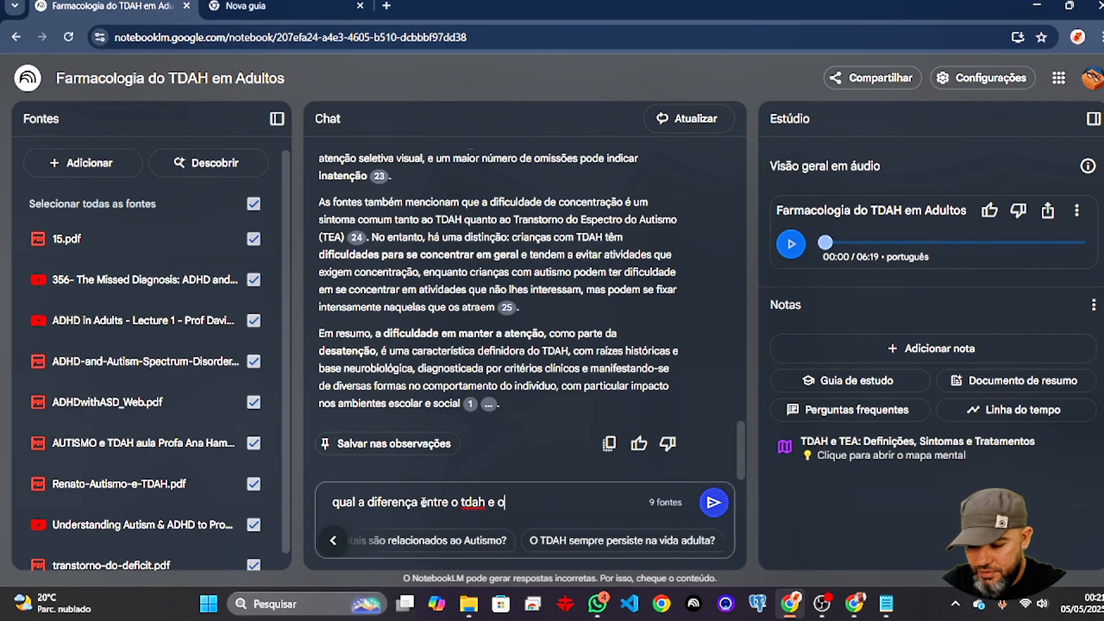
pyautogui.write(' autismo')
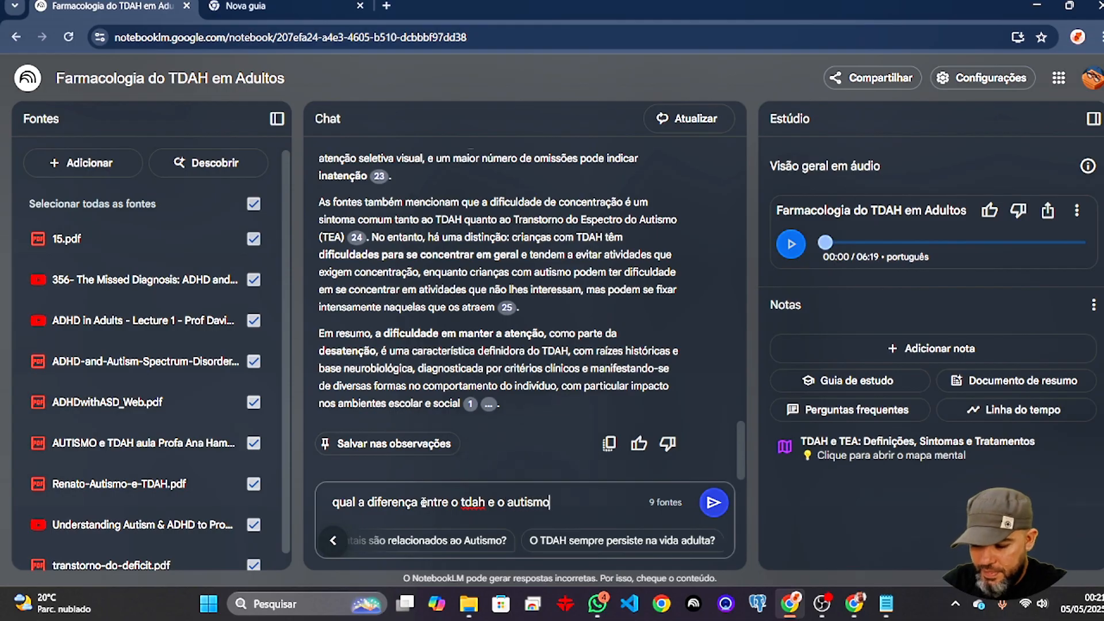
pyautogui.write('?')
pyautogui.press('Return')
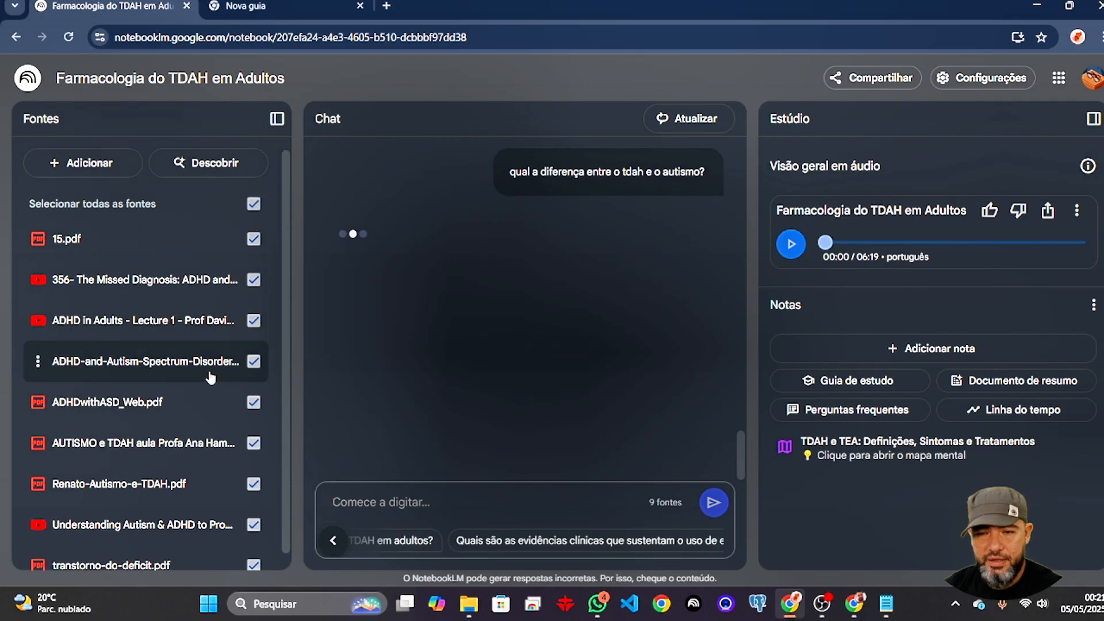
# Step: Look over the source list and preview the whole passage behind citation 1 in the new answer's first paragraph
pyautogui.scroll(-2, 190, 374)
pyautogui.scroll(2, 176, 446)
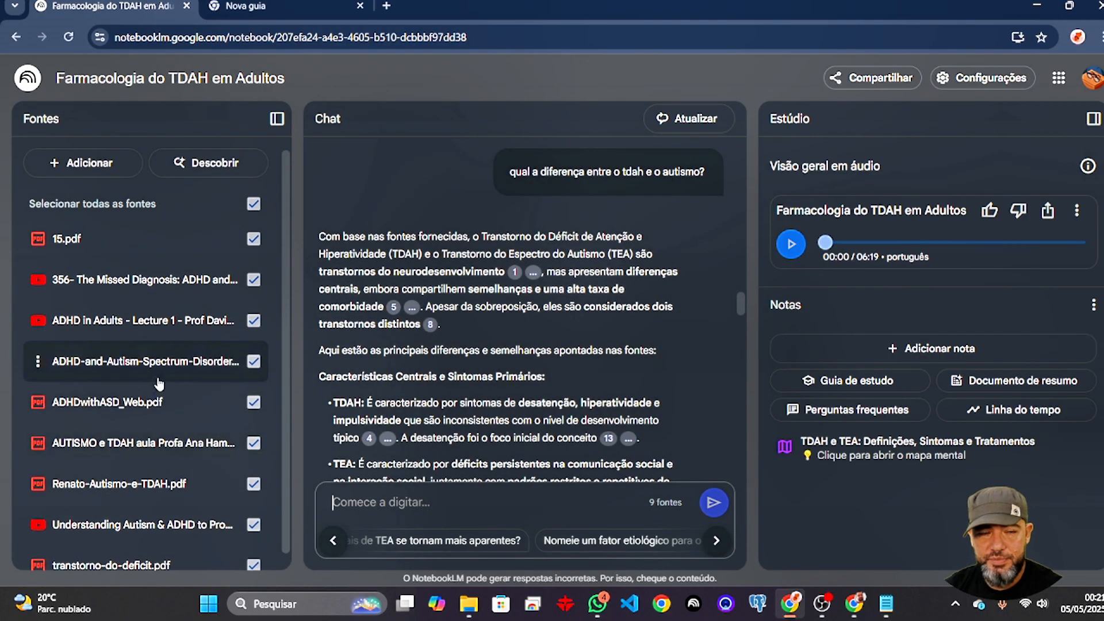
pyautogui.scroll(-2, 161, 385)
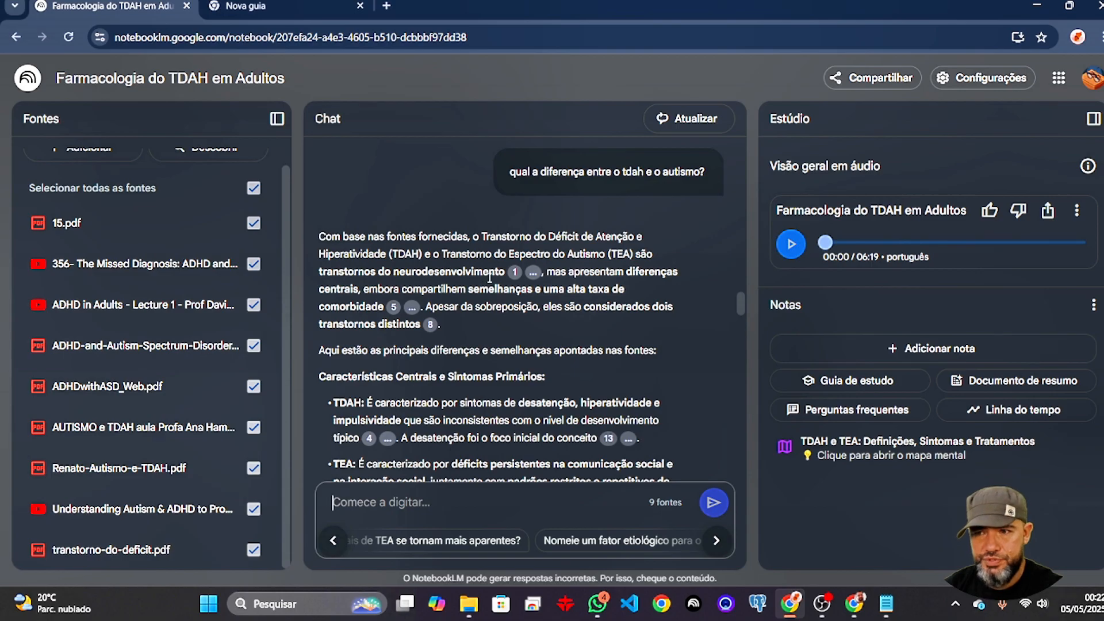
pyautogui.moveTo(513, 276)
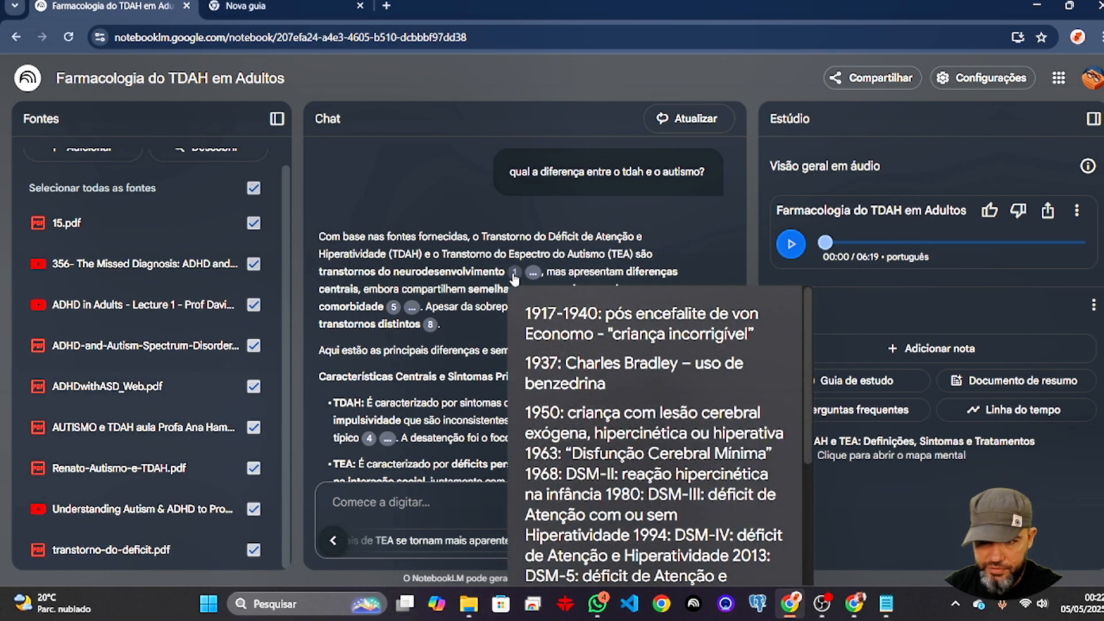
pyautogui.scroll(-3, 605, 401)
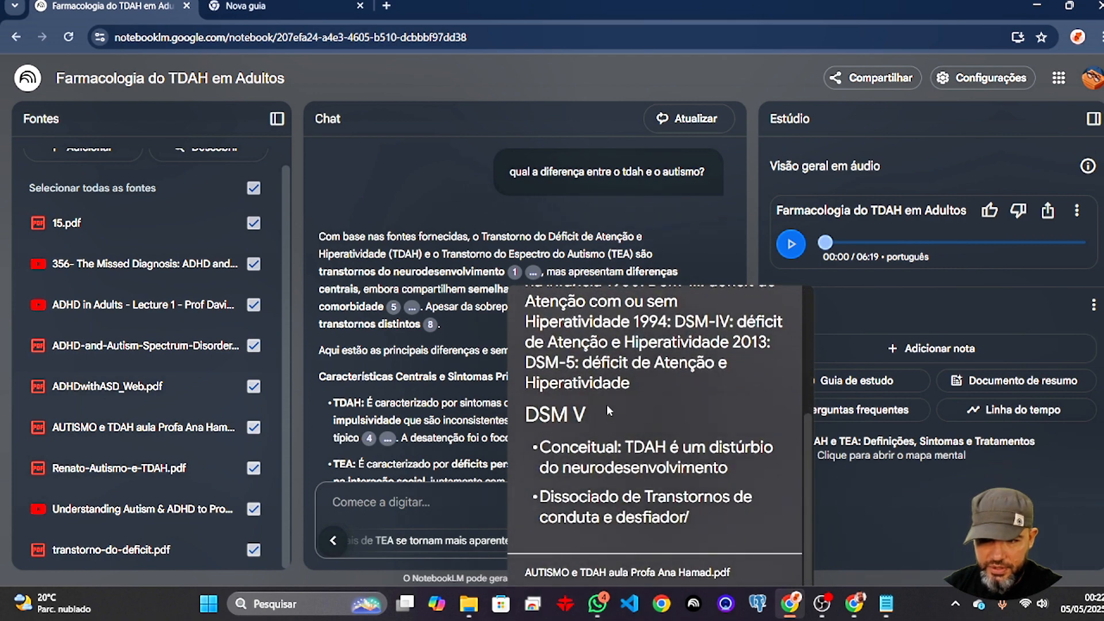
pyautogui.scroll(3, 626, 420)
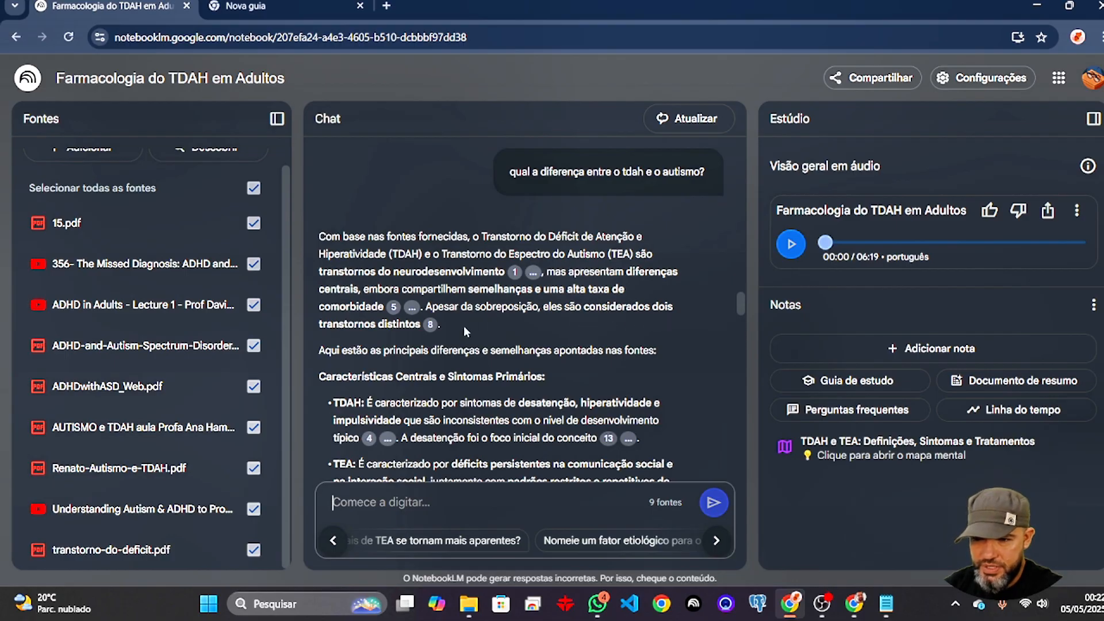
# Step: Read the answer's Características Centrais e Sintomas Primários section comparing TDAH and TEA
pyautogui.scroll(-3, 401, 344)
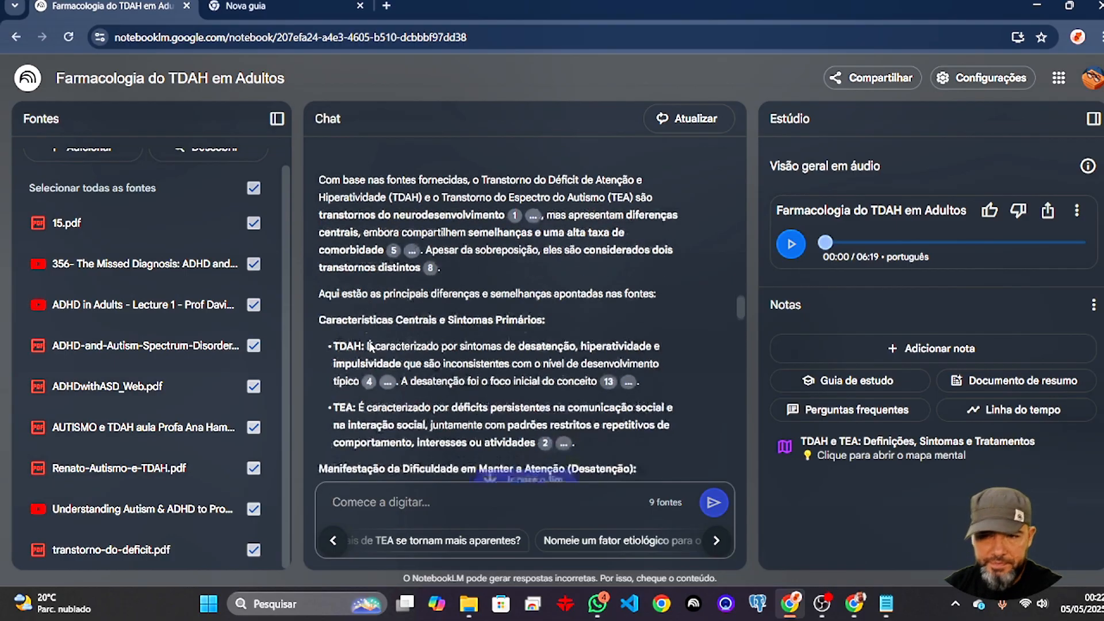
pyautogui.scroll(-1, 358, 239)
pyautogui.scroll(1, 361, 244)
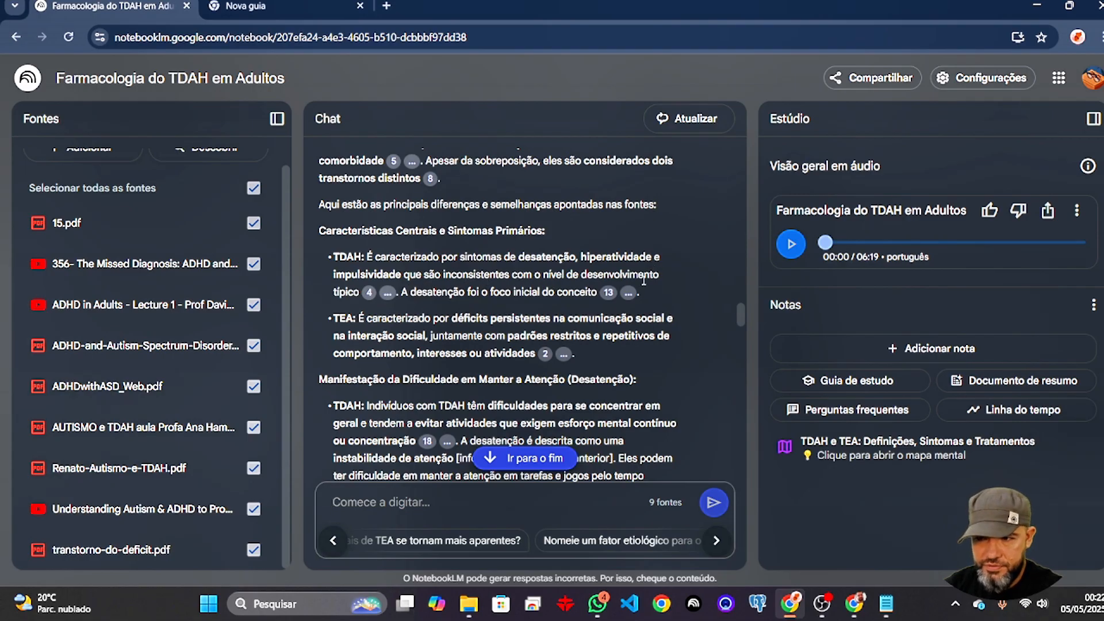
pyautogui.scroll(-1, 421, 301)
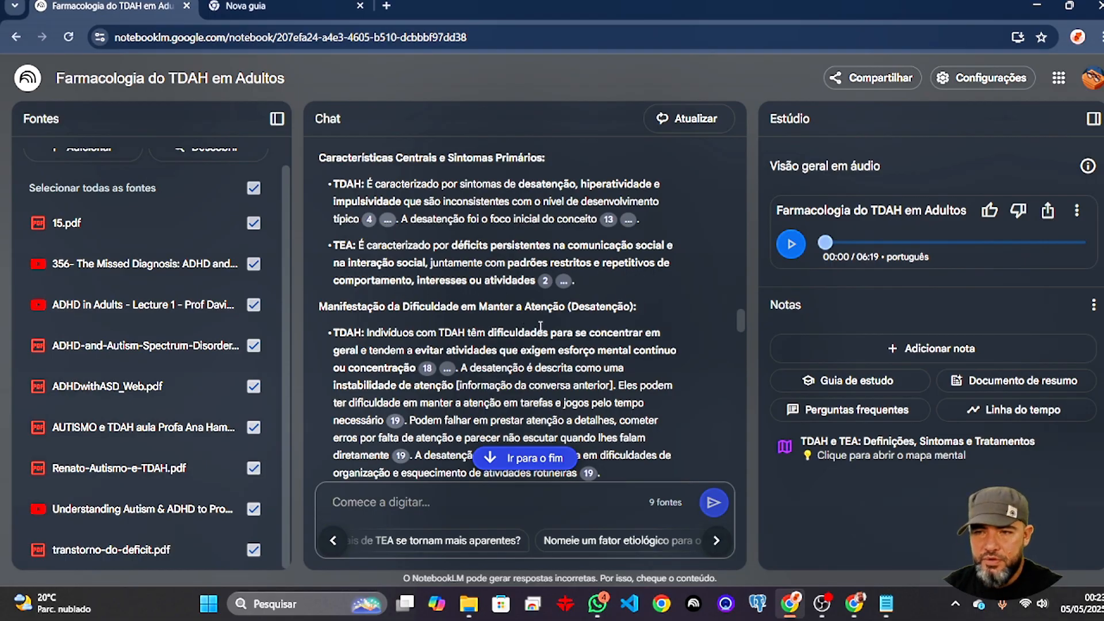
# Step: Skim the remaining sections of the TDAH and TEA comparison through to the concluding "Em suma" paragraph
pyautogui.scroll(-10, 540, 322)
pyautogui.scroll(2, 530, 292)
pyautogui.scroll(-10, 479, 306)
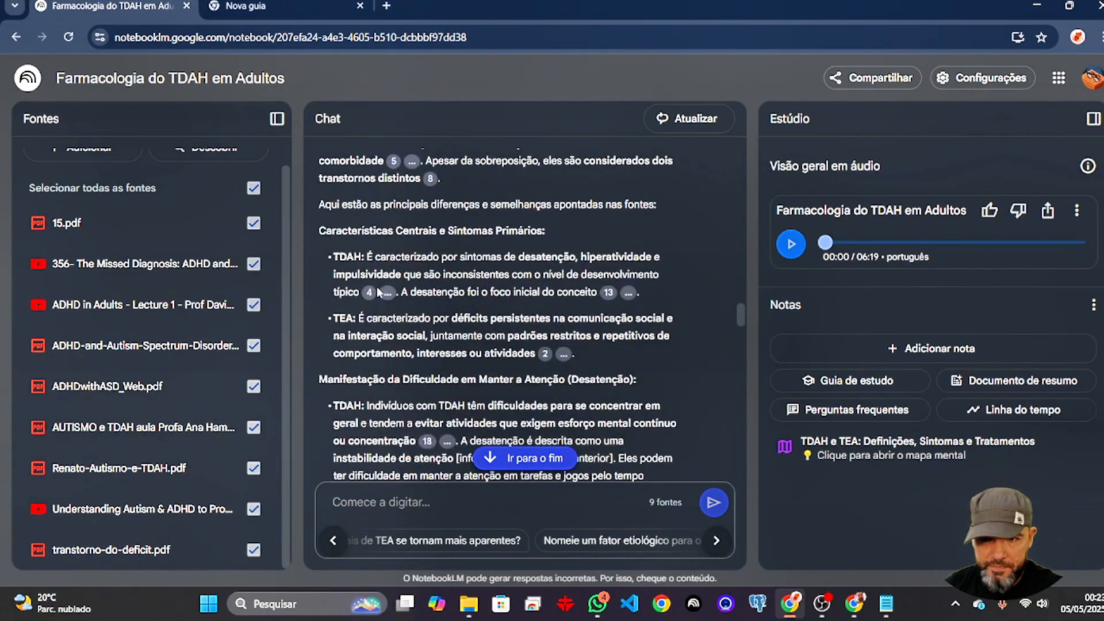
pyautogui.scroll(-4, 547, 290)
pyautogui.scroll(-5, 570, 295)
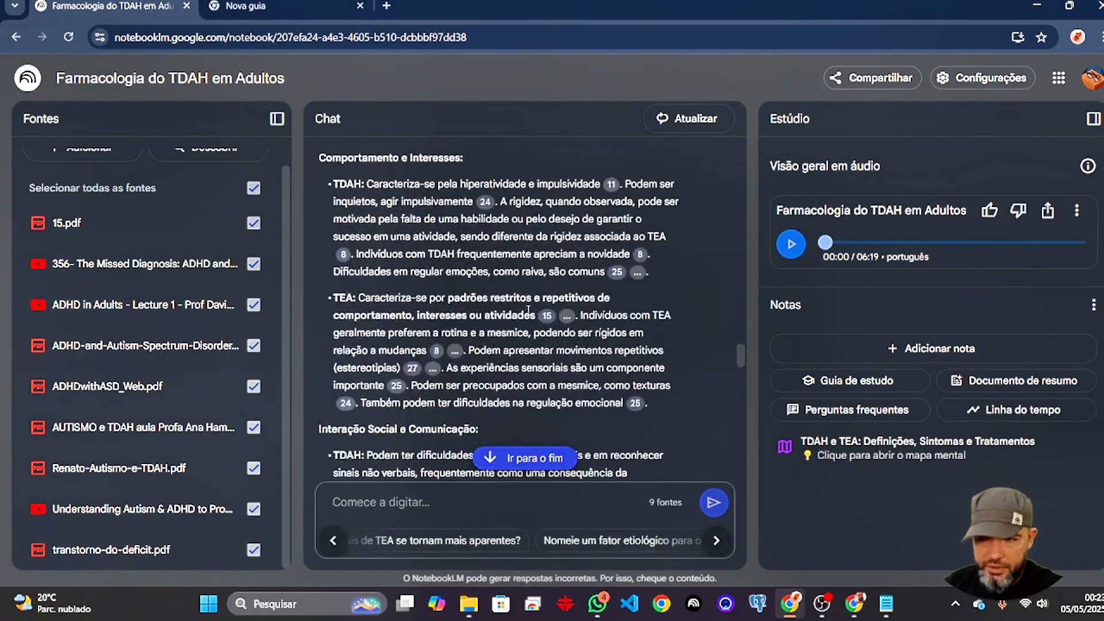
pyautogui.scroll(-20, 443, 308)
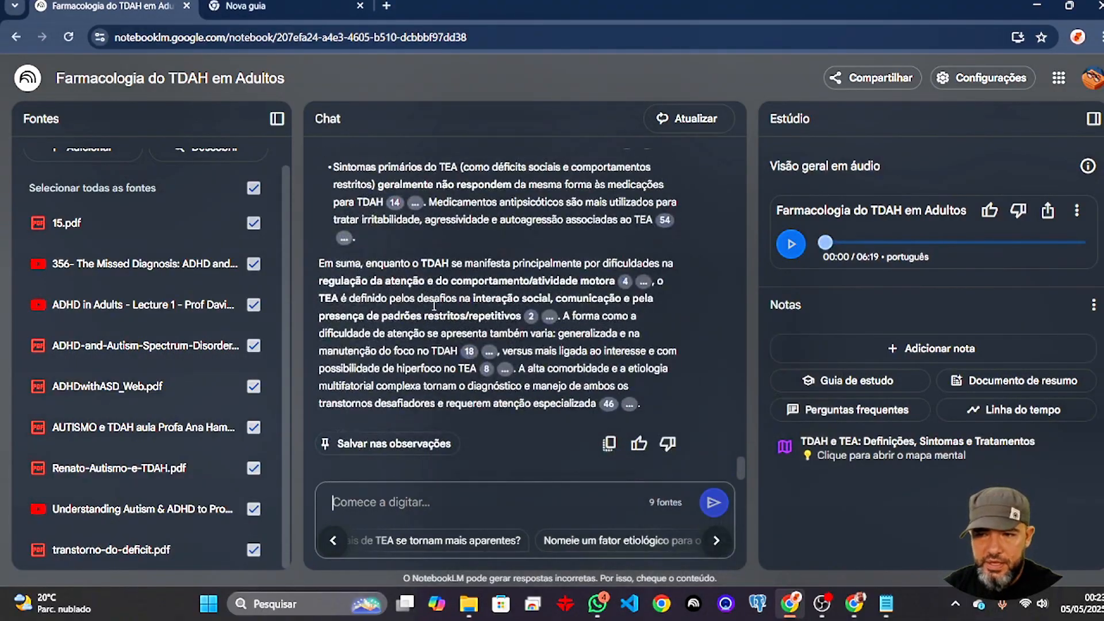
pyautogui.scroll(5, 443, 369)
pyautogui.scroll(-5, 443, 369)
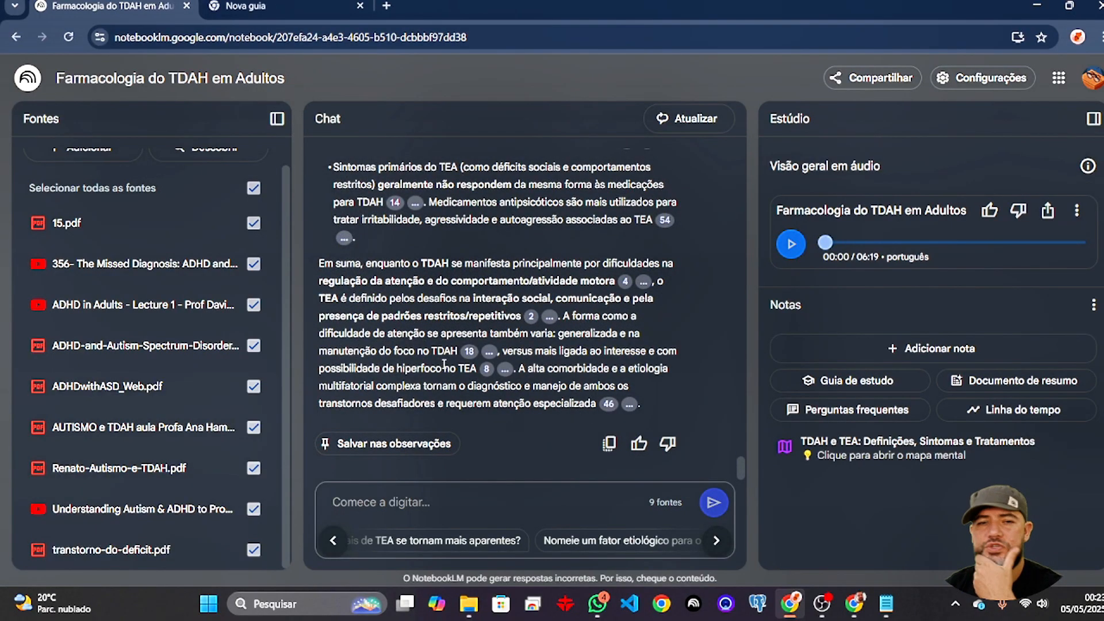
# Step: Play the Farmacologia do TDAH em Adultos audio overview for about a minute and pause it
pyautogui.click(410, 505)
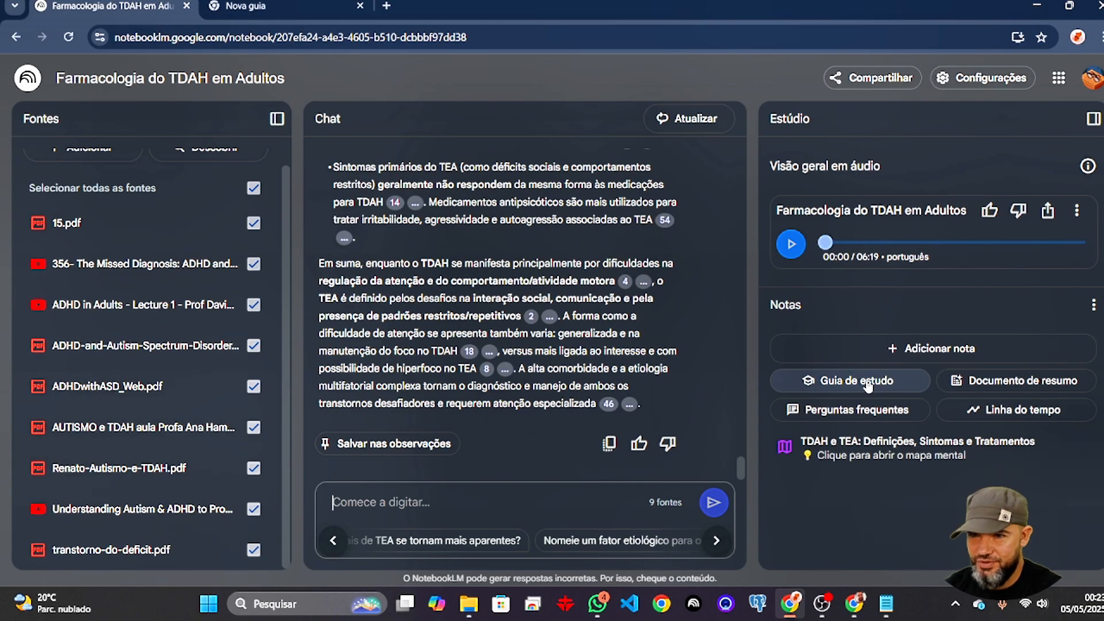
pyautogui.scroll(1, 170, 397)
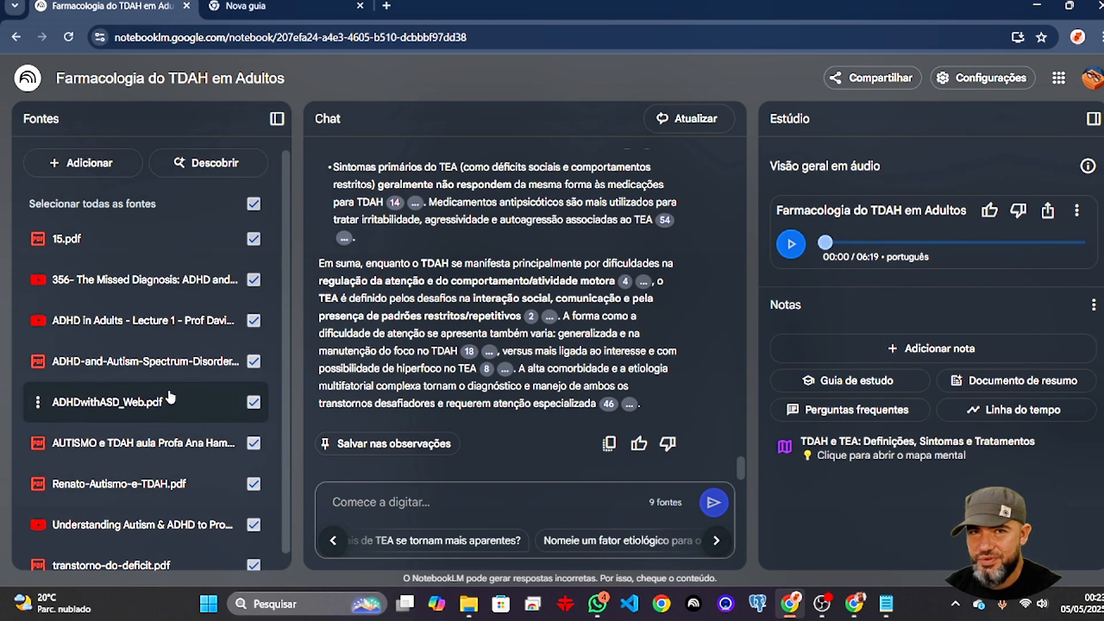
pyautogui.click(792, 244)
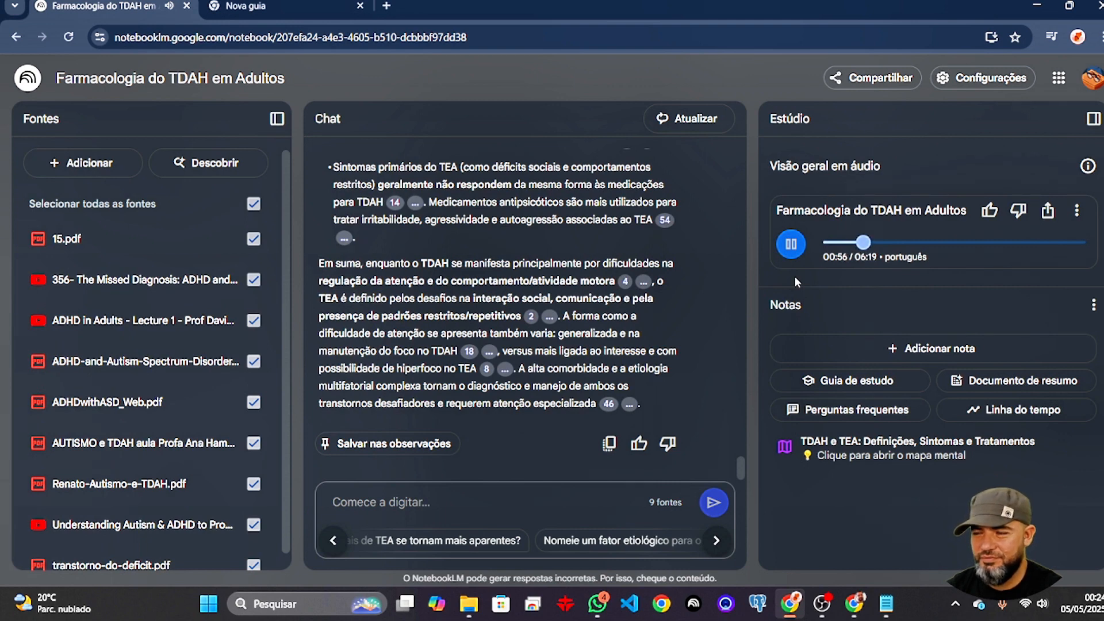
pyautogui.click(794, 245)
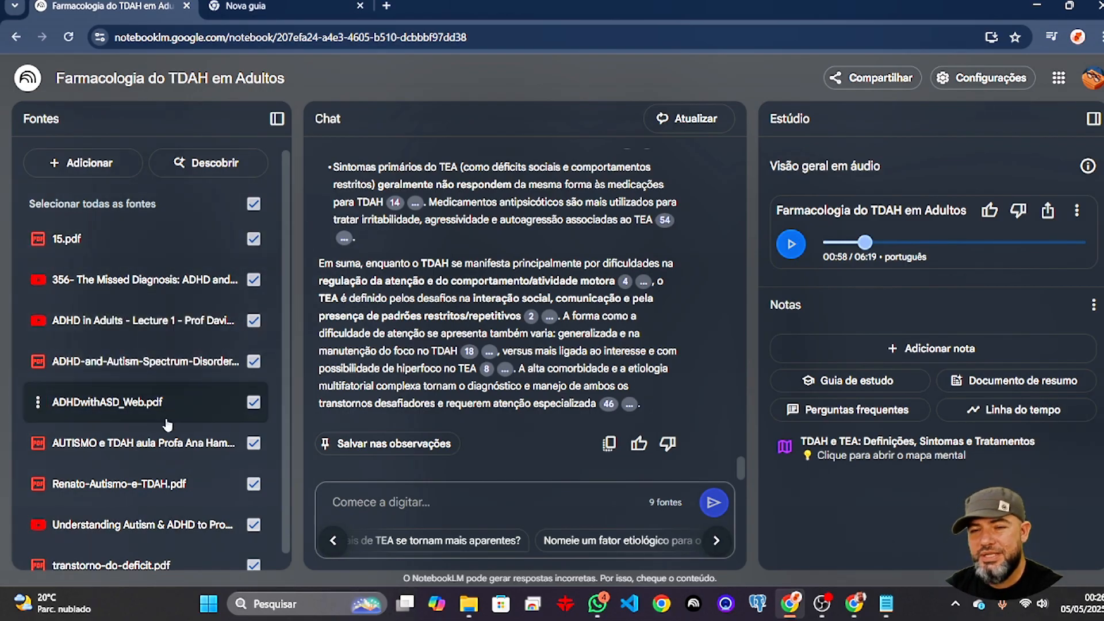
pyautogui.scroll(-1, 187, 333)
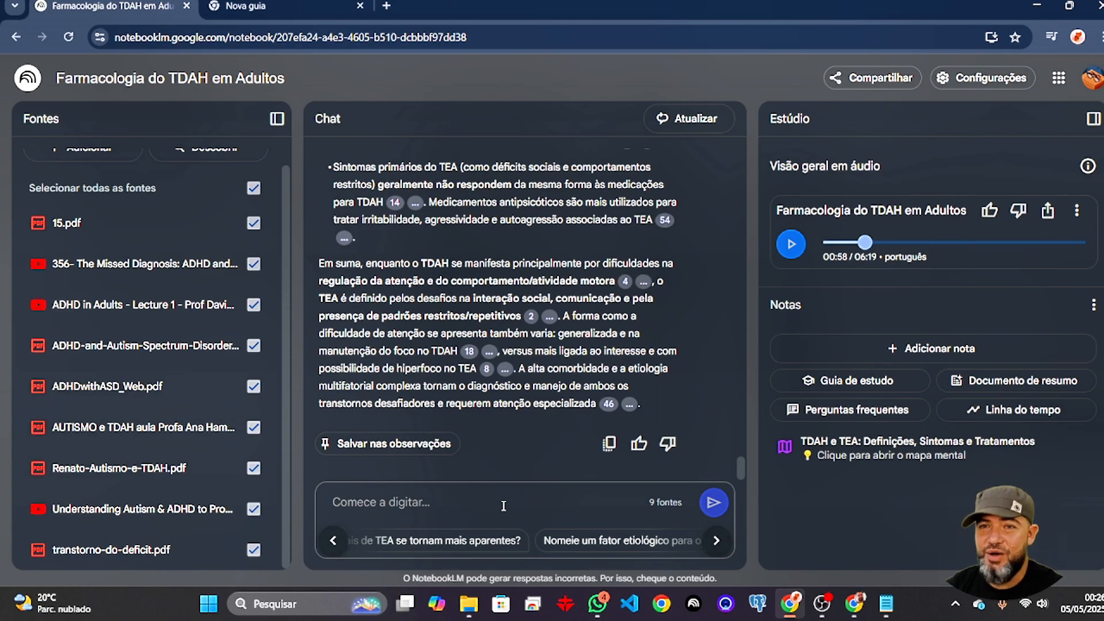
# Step: Ask the notebook chat "me explique em linguagem simples mostrando a diferença entre os dois com 2 topicos"
pyautogui.click(471, 504)
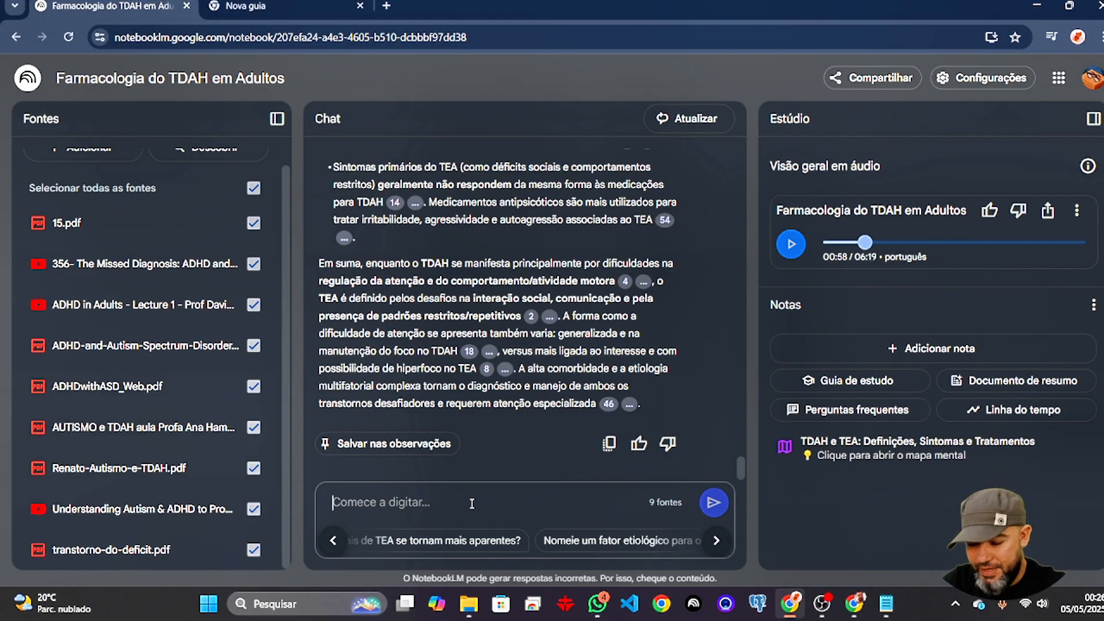
pyautogui.write('me explicar')
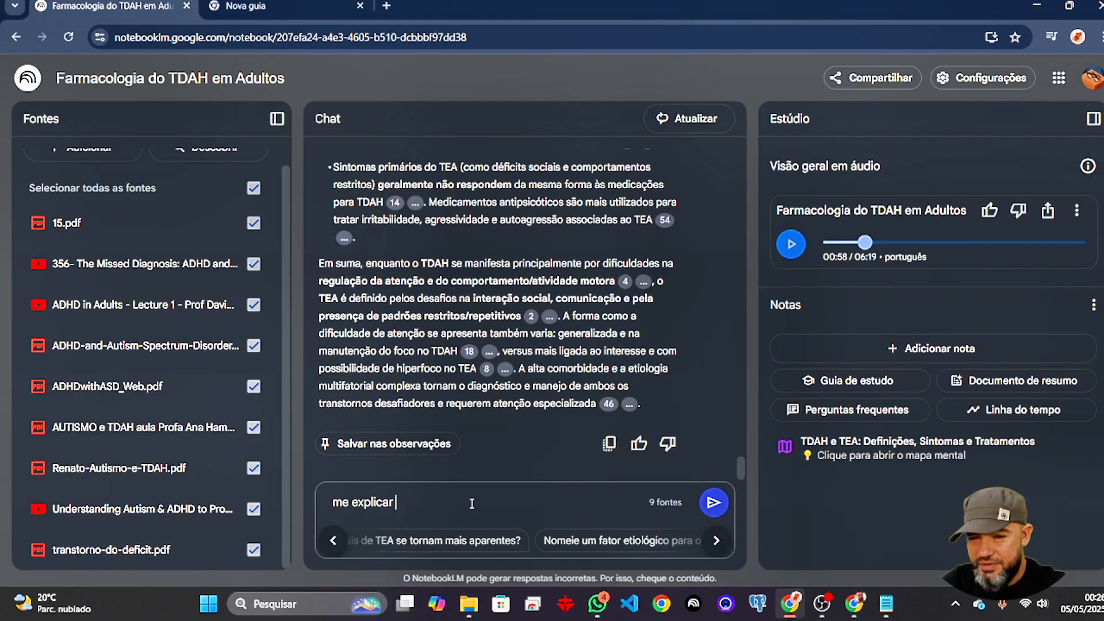
pyautogui.press('BackSpace')
pyautogui.press('BackSpace')
pyautogui.press('BackSpace')
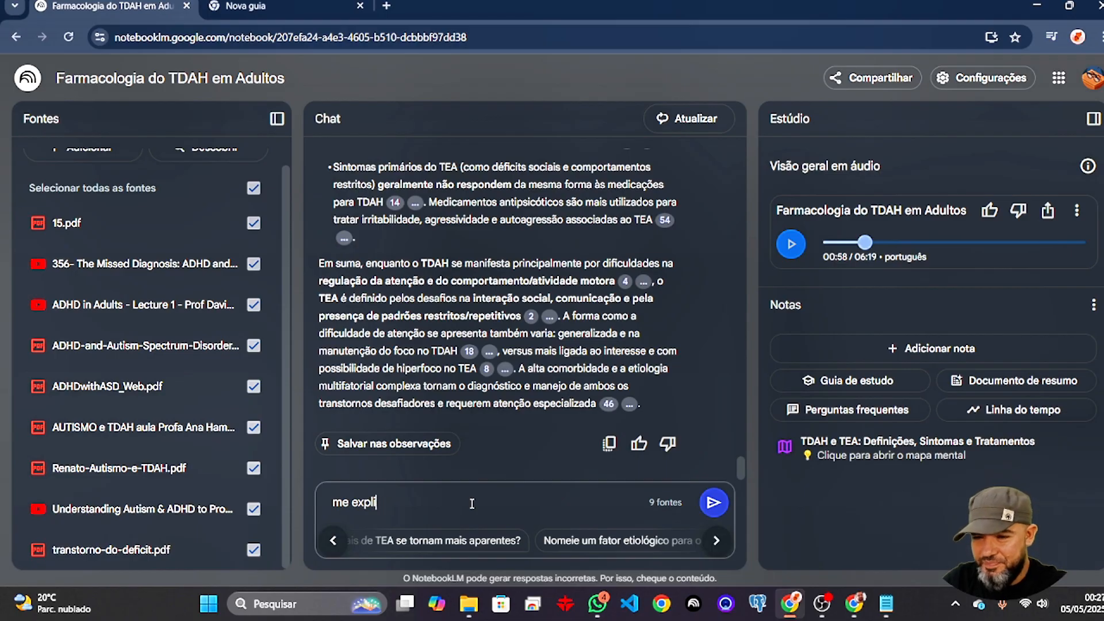
pyautogui.write('que em lin')
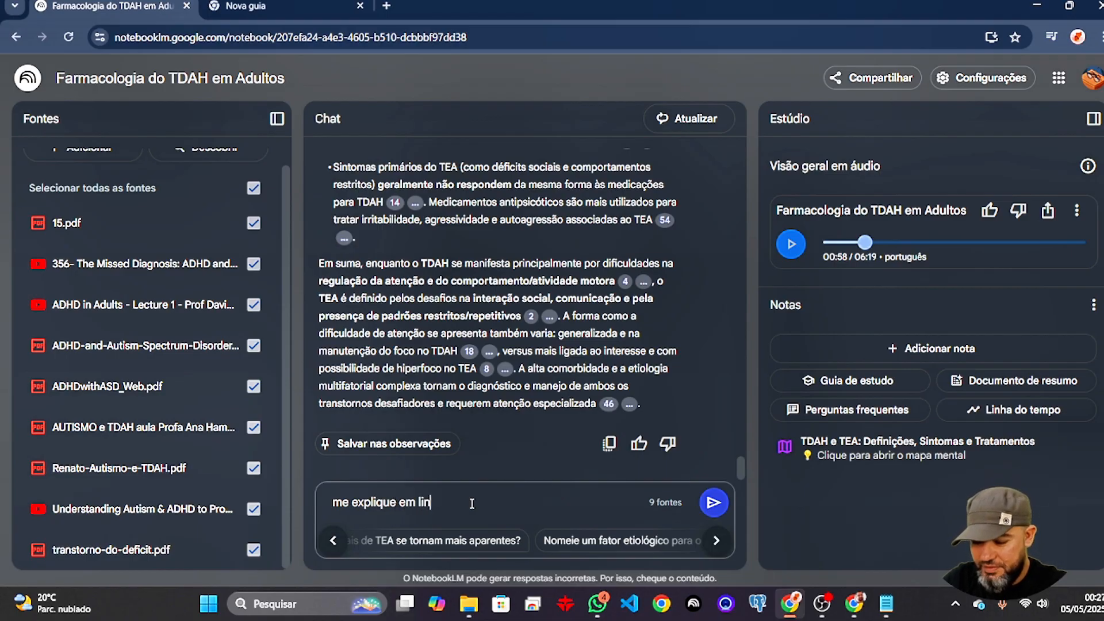
pyautogui.write('guagem simples')
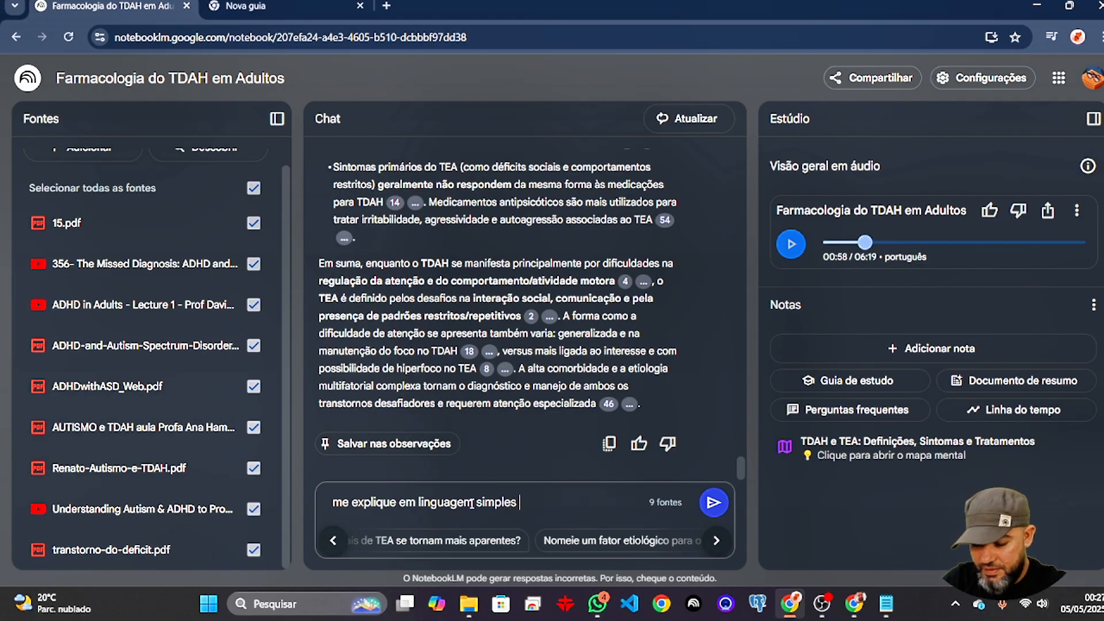
pyautogui.write(' mostrando a ')
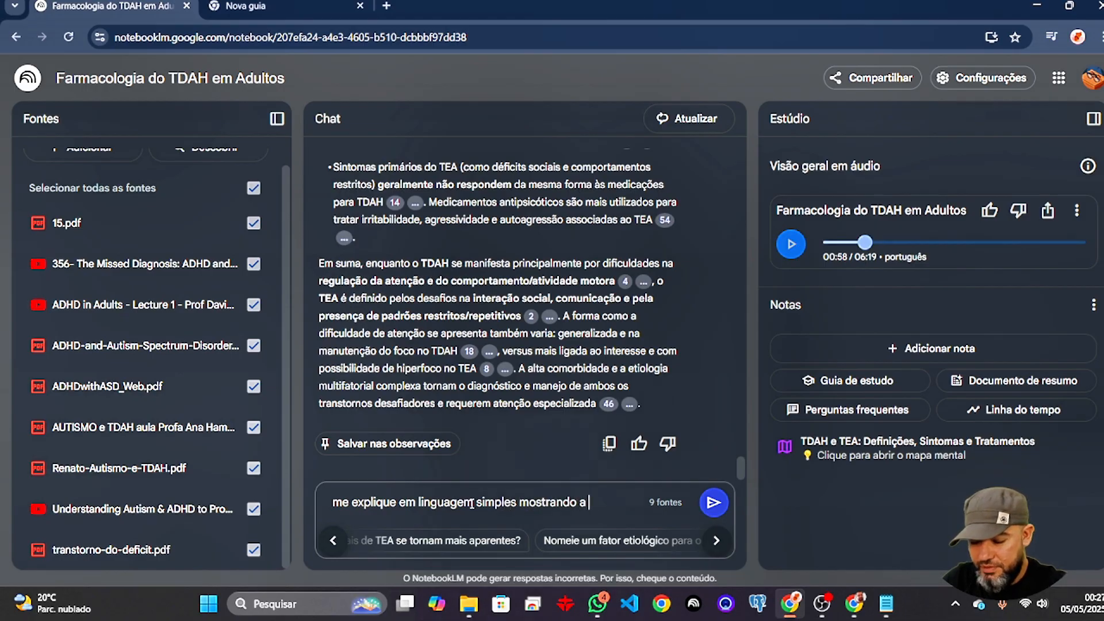
pyautogui.write('diferença entre os dois')
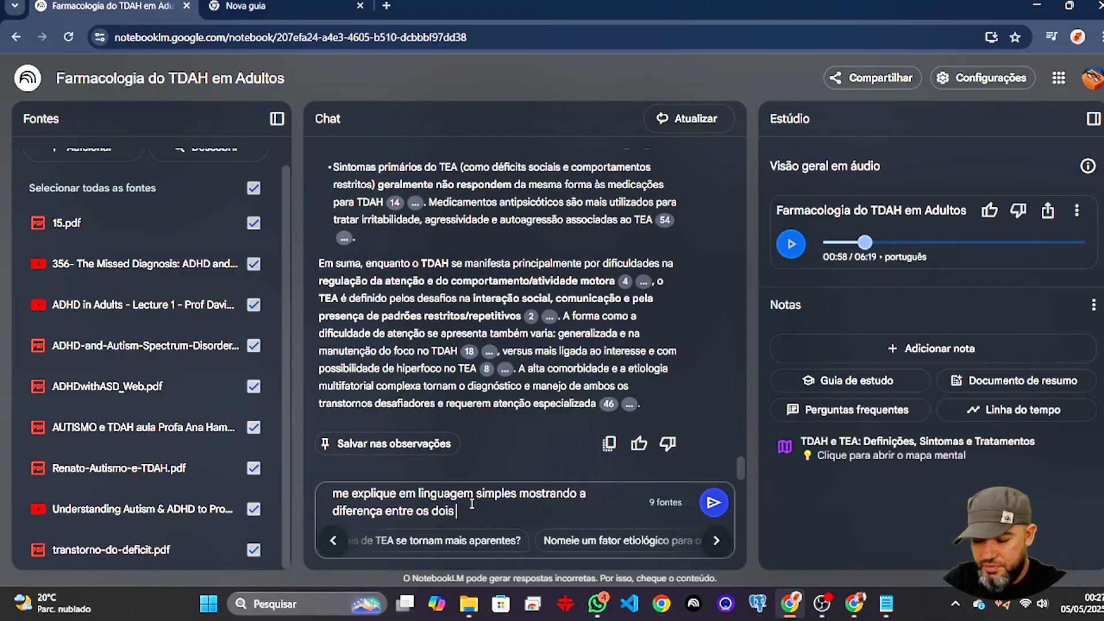
pyautogui.write(' com 2')
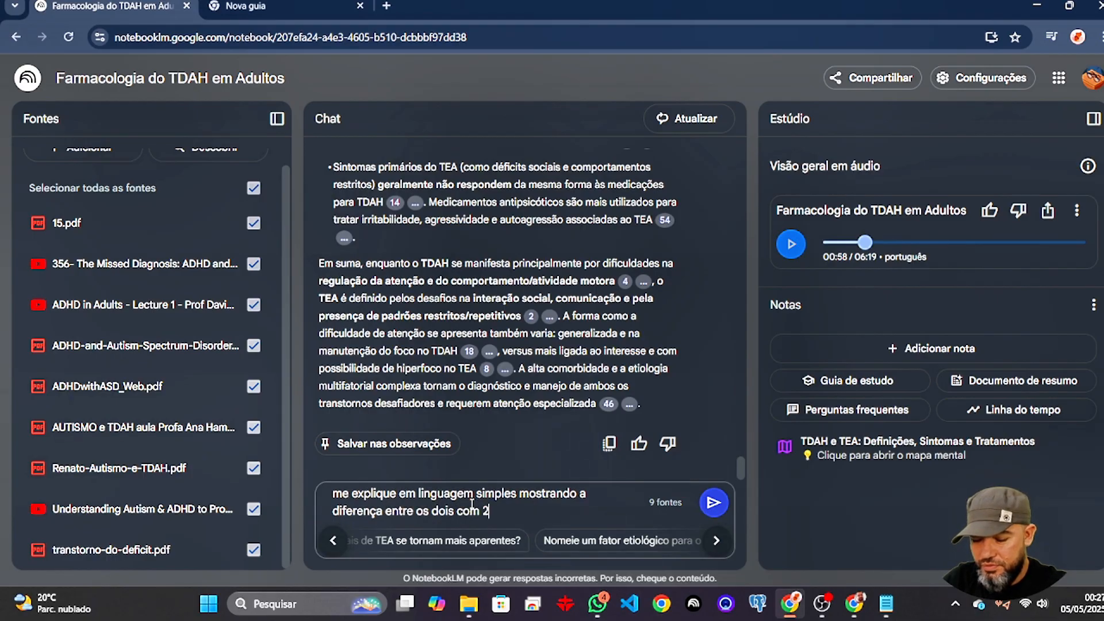
pyautogui.write(' topicos')
pyautogui.press('Return')
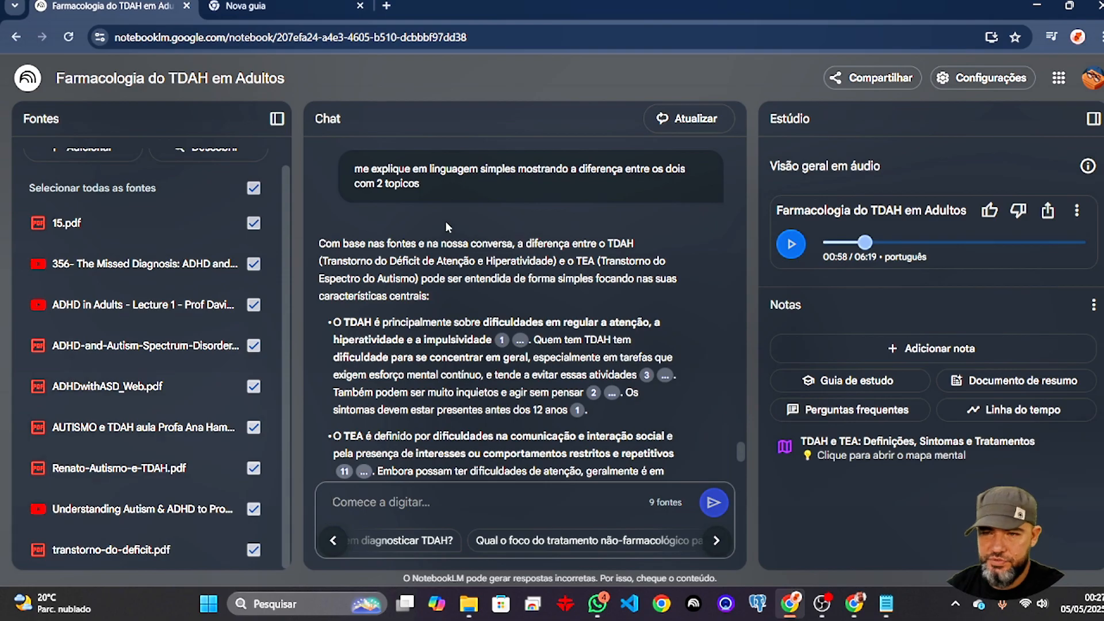
# Step: Read the two-topic answer on TDAH and TEA from its introduction through to the closing "Ambos são transtornos" paragraph
pyautogui.scroll(-1, 446, 224)
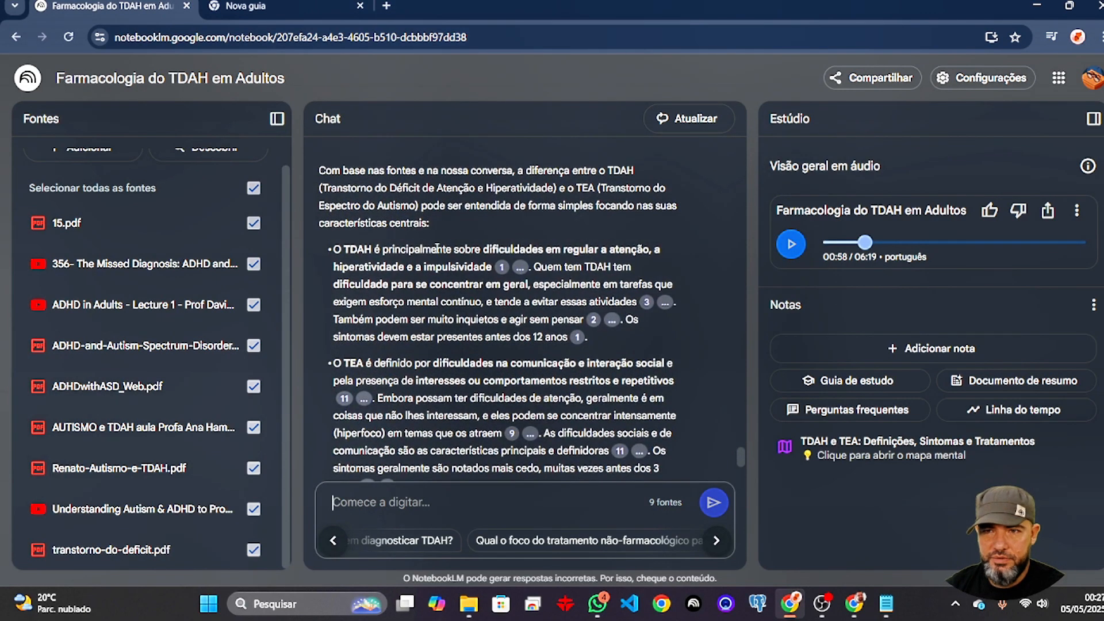
pyautogui.scroll(2, 469, 247)
pyautogui.scroll(-5, 470, 247)
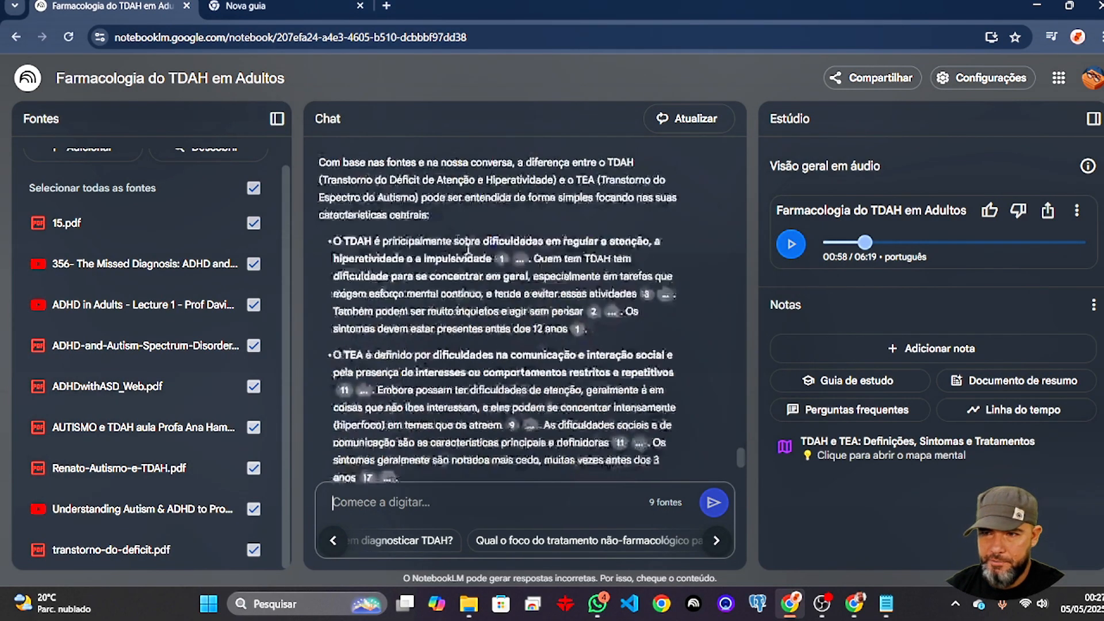
pyautogui.scroll(5, 452, 257)
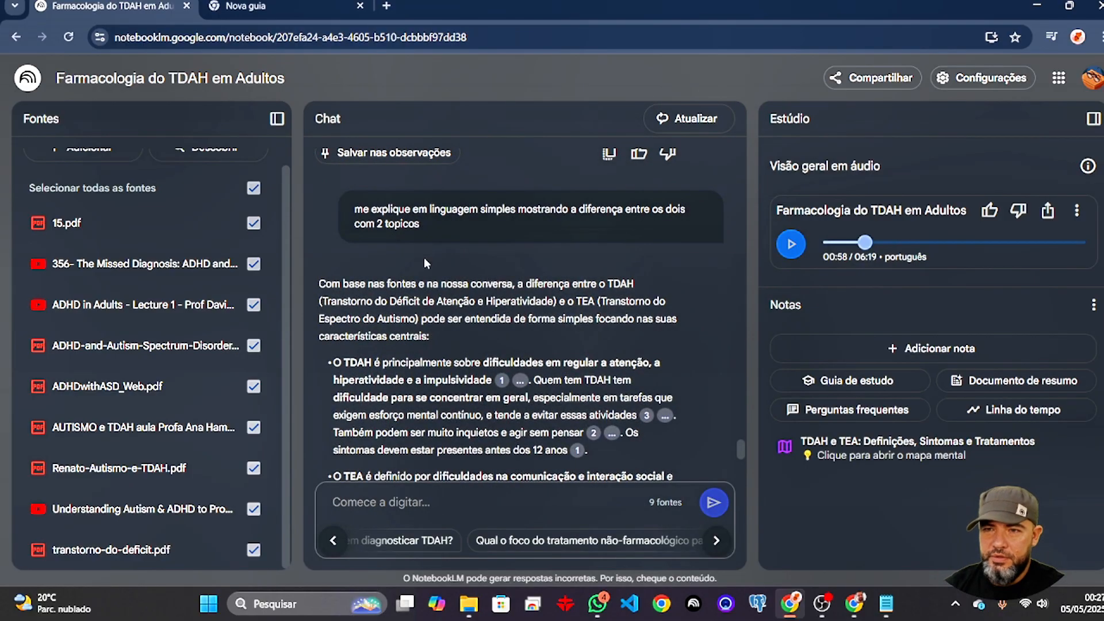
pyautogui.scroll(-1, 357, 300)
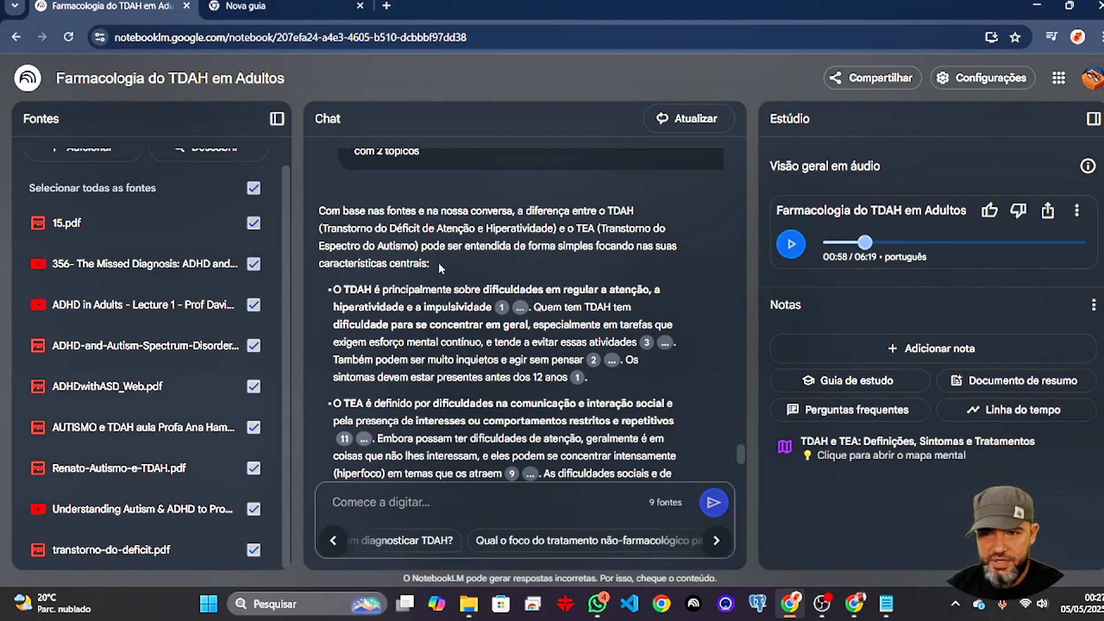
pyautogui.scroll(-1, 441, 265)
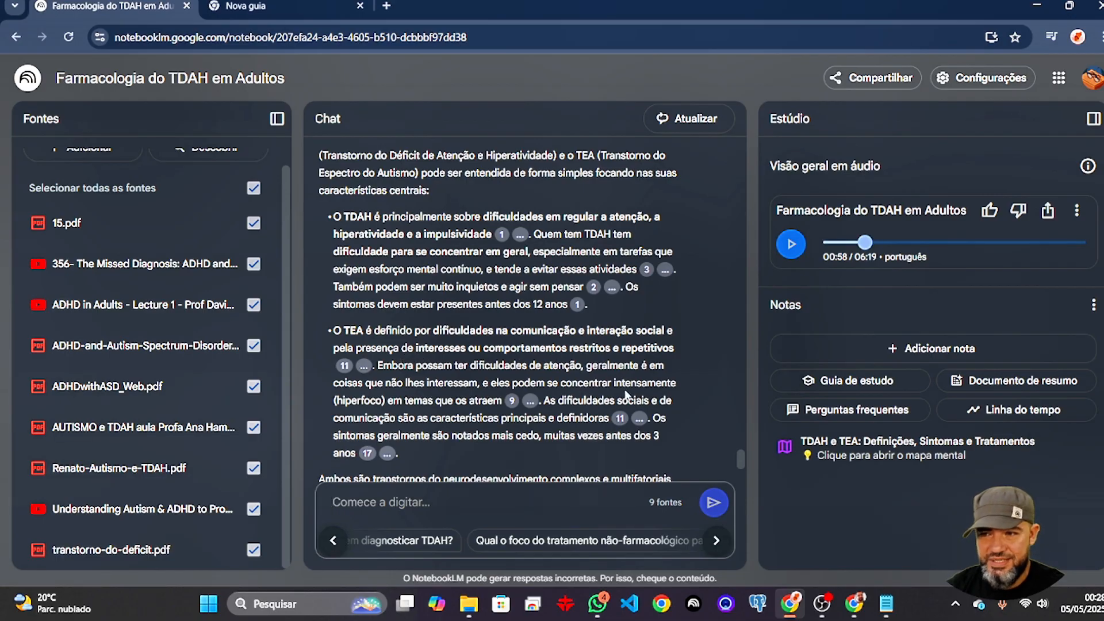
pyautogui.scroll(-3, 450, 327)
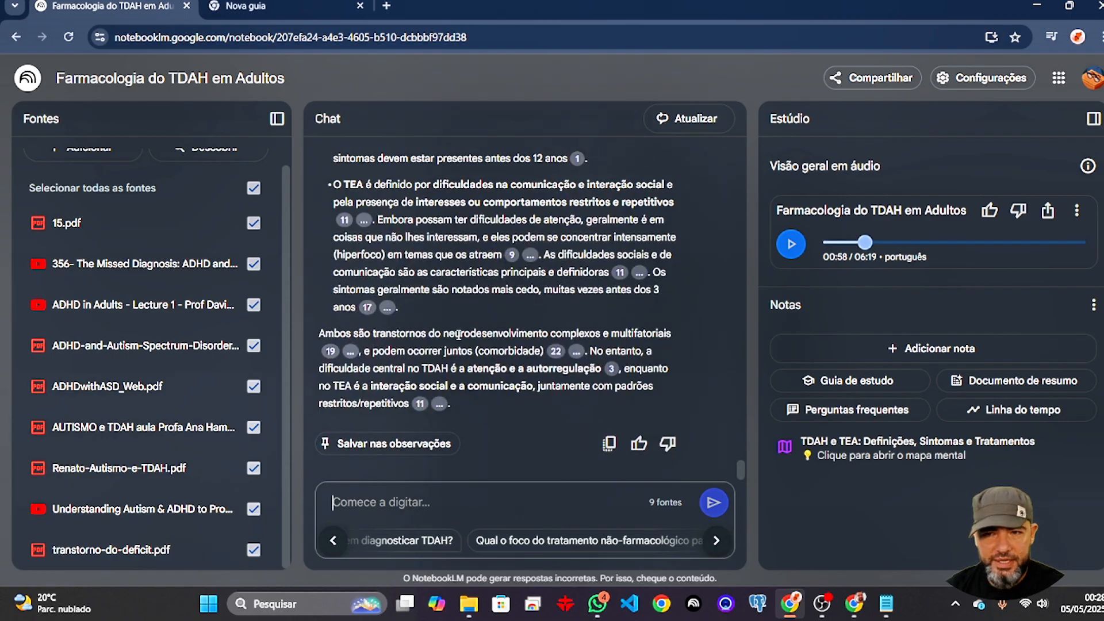
pyautogui.scroll(3, 459, 333)
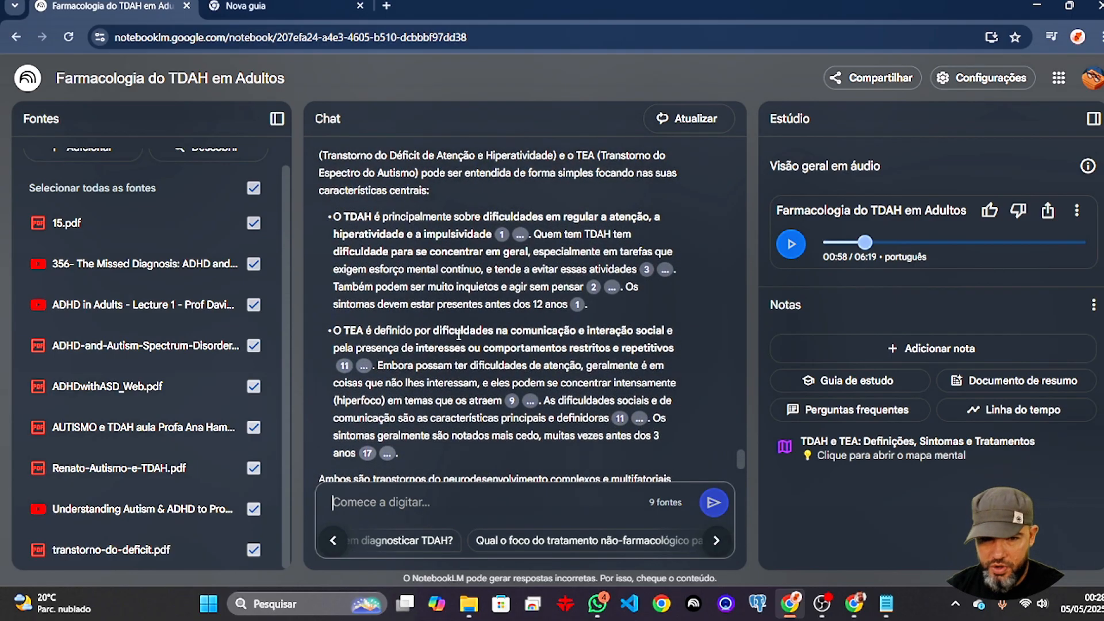
pyautogui.scroll(-3, 459, 334)
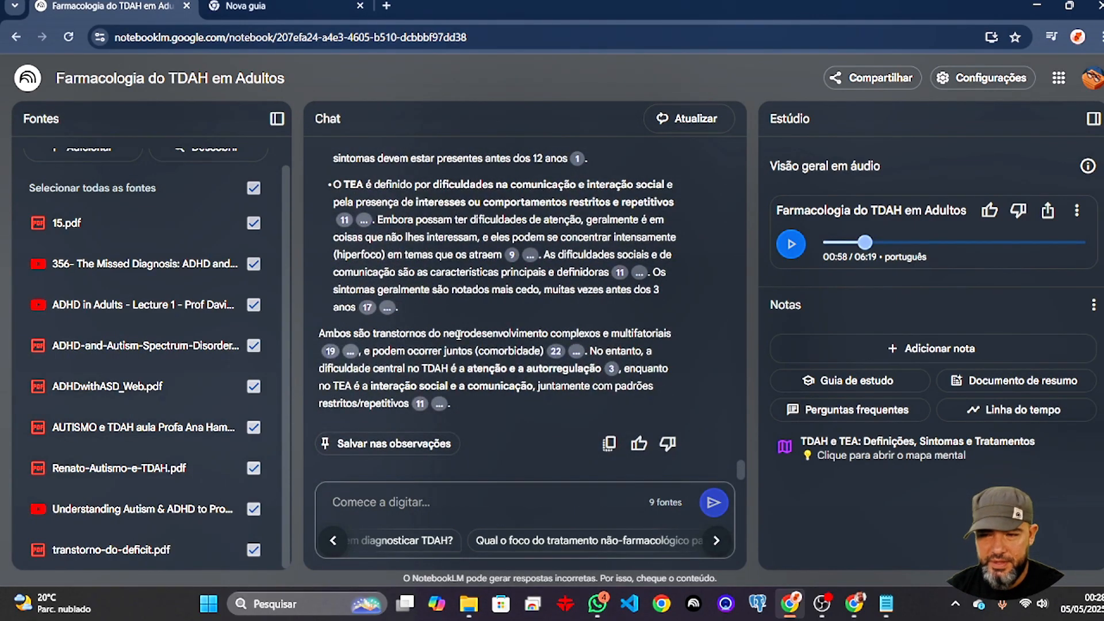
pyautogui.scroll(3, 459, 335)
pyautogui.scroll(-3, 457, 334)
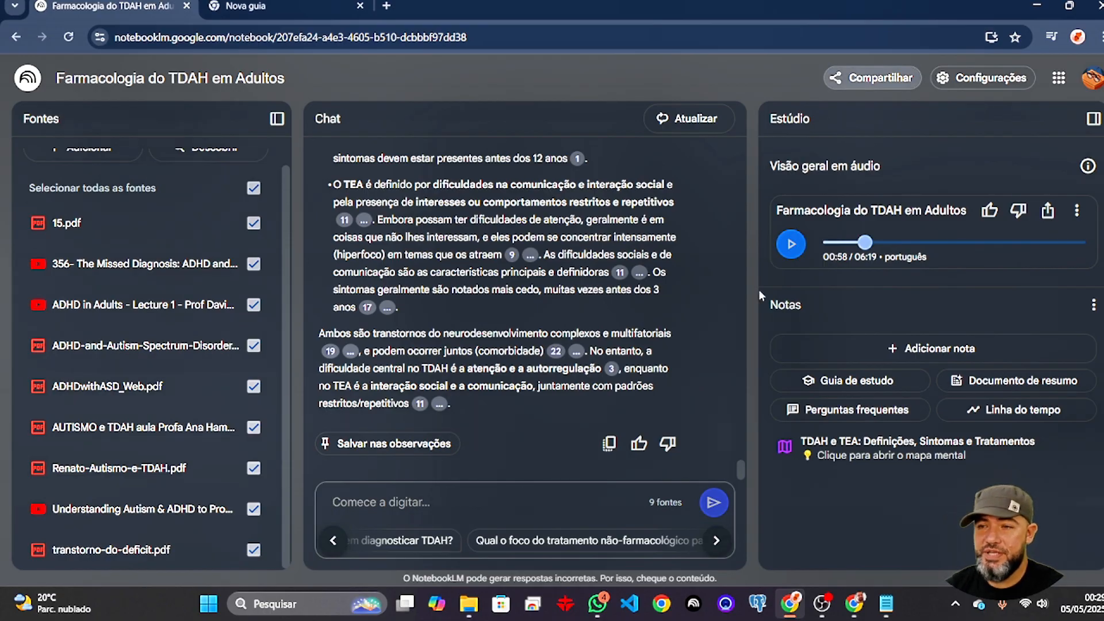
# Step: Copy the sharing link of the Farmacologia do TDAH em Adultos notebook and close the sharing dialog
pyautogui.click(892, 84)
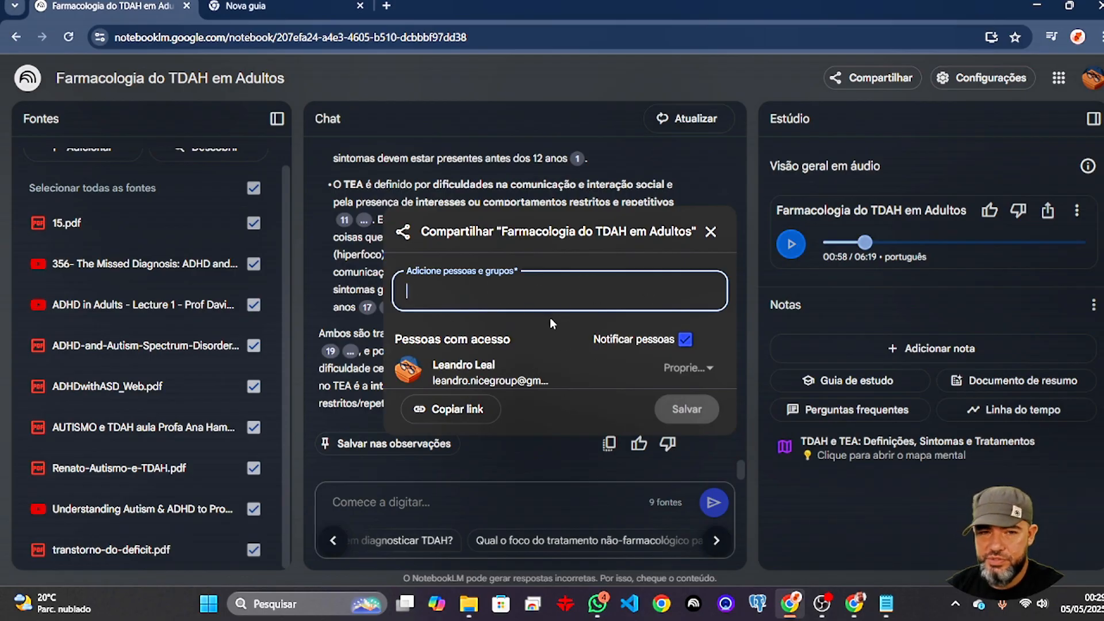
pyautogui.click(464, 419)
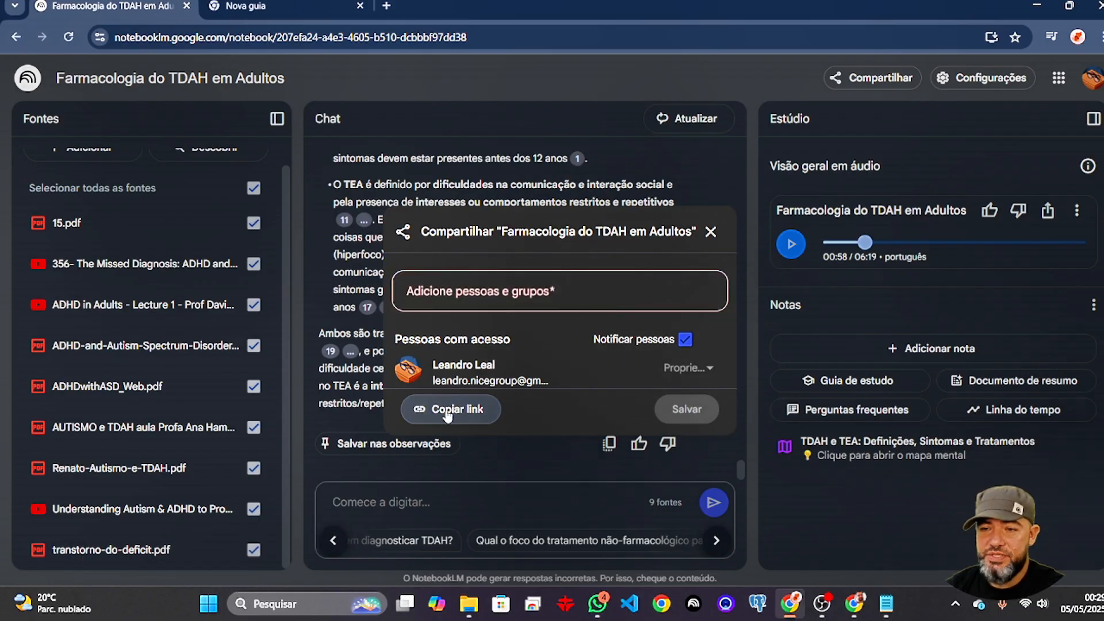
pyautogui.click(711, 233)
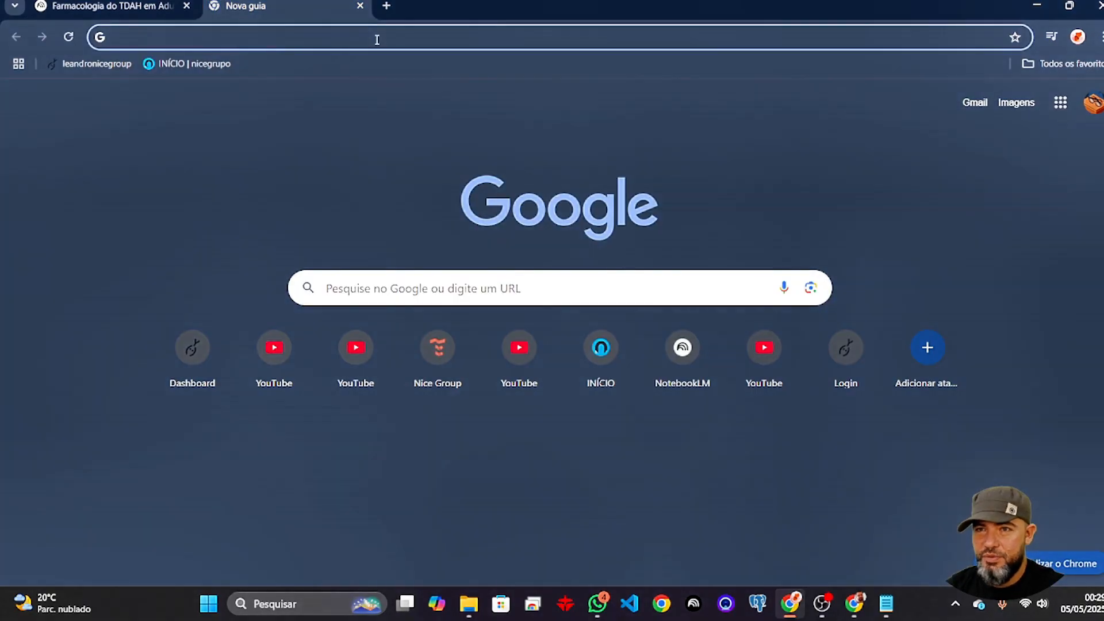
# Step: Open the copied notebook link in the empty browser tab and look over the notebook's summary
pyautogui.click(377, 38)
pyautogui.hotkey('ctrl', 'v')
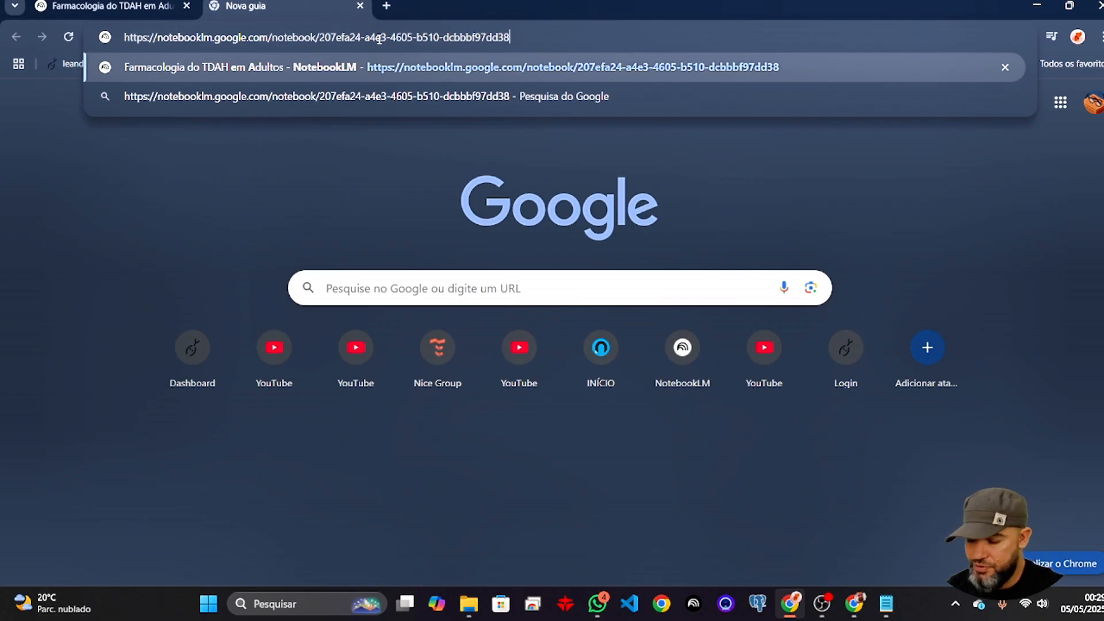
pyautogui.press('Return')
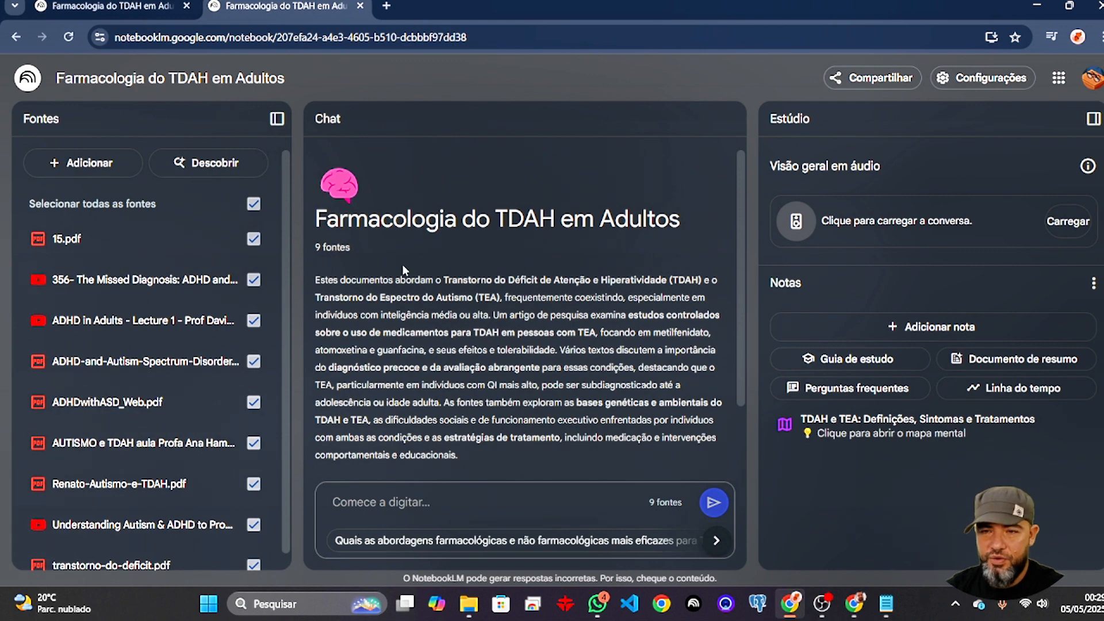
pyautogui.scroll(-3, 448, 259)
pyautogui.scroll(3, 477, 313)
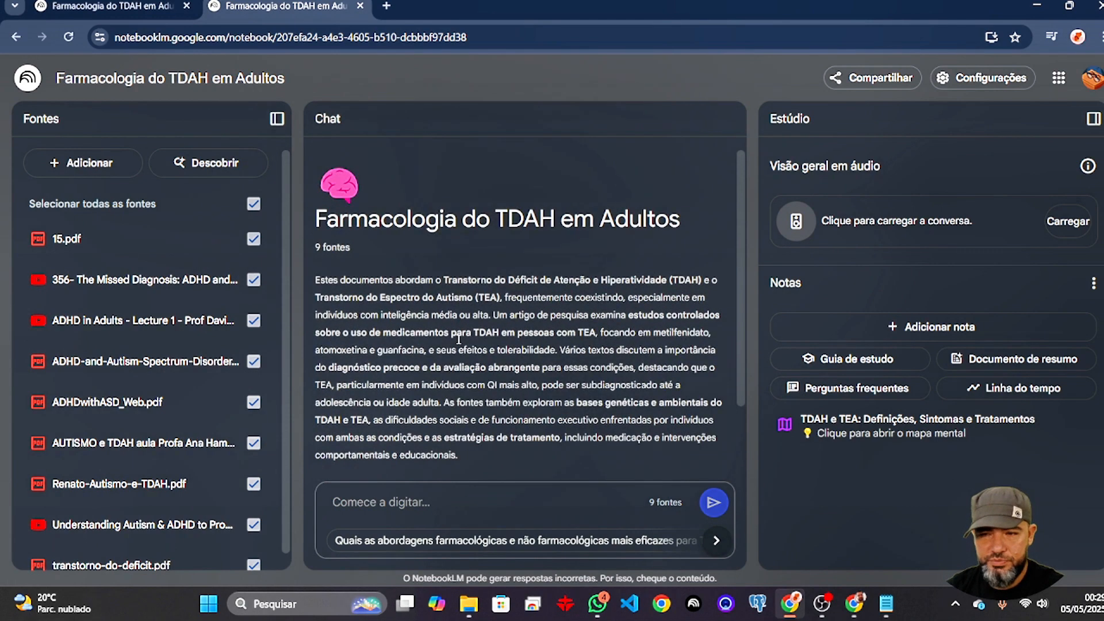
pyautogui.scroll(-3, 477, 313)
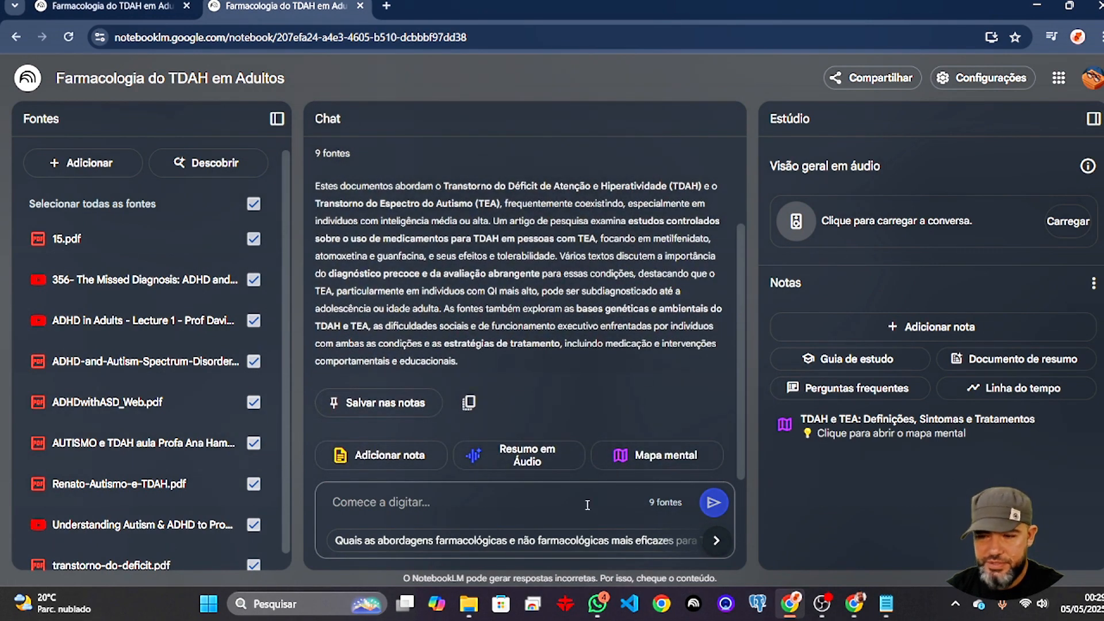